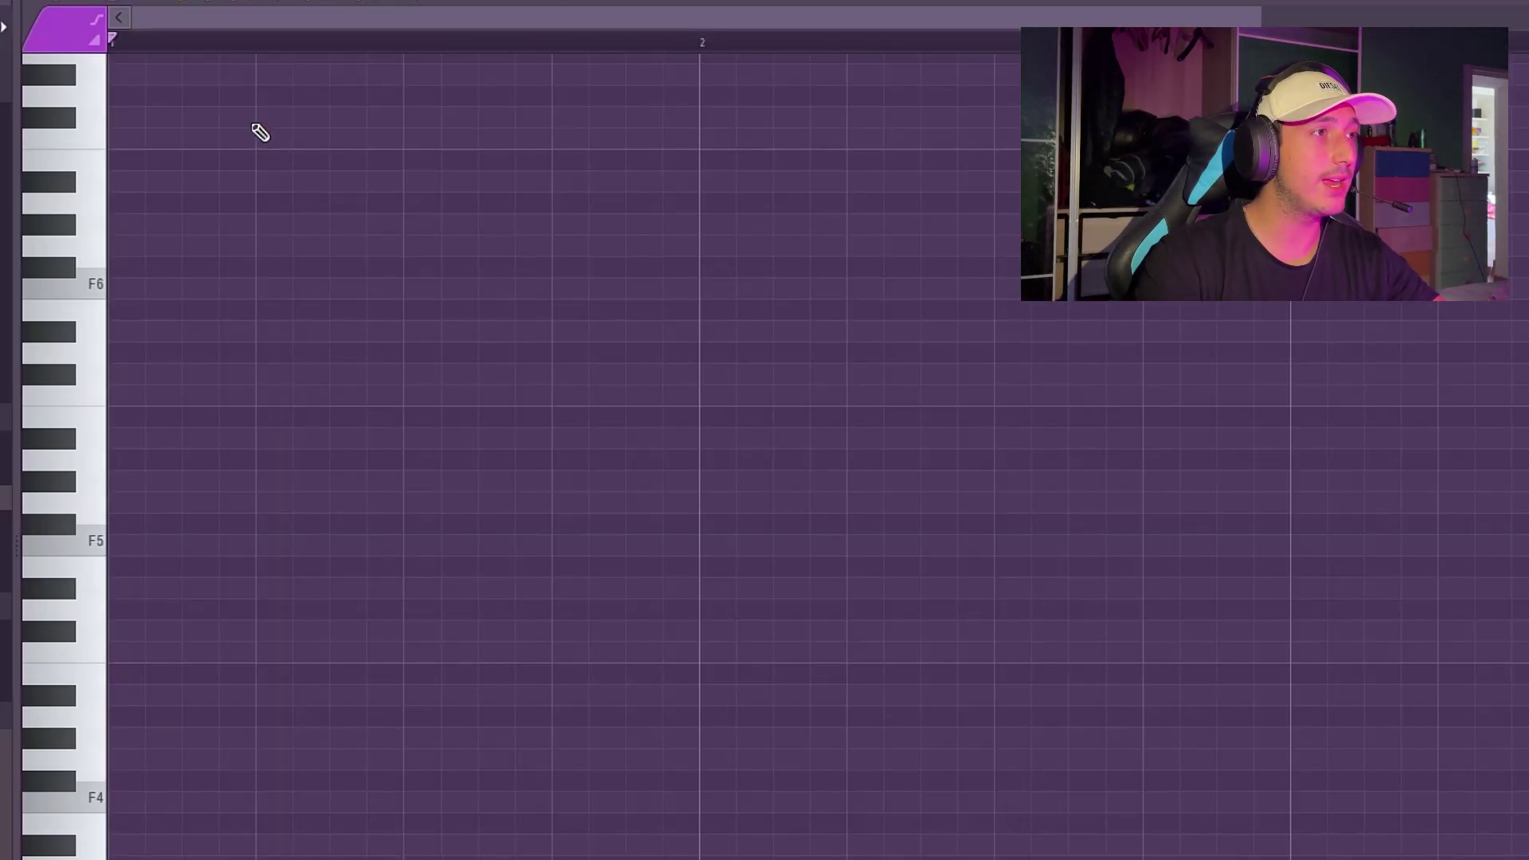
Turn on scale highlighting for E and set the piano roll snap to 1/3 beat.
click(50, 4)
mouse_move(154, 147)
mouse_move(480, 634)
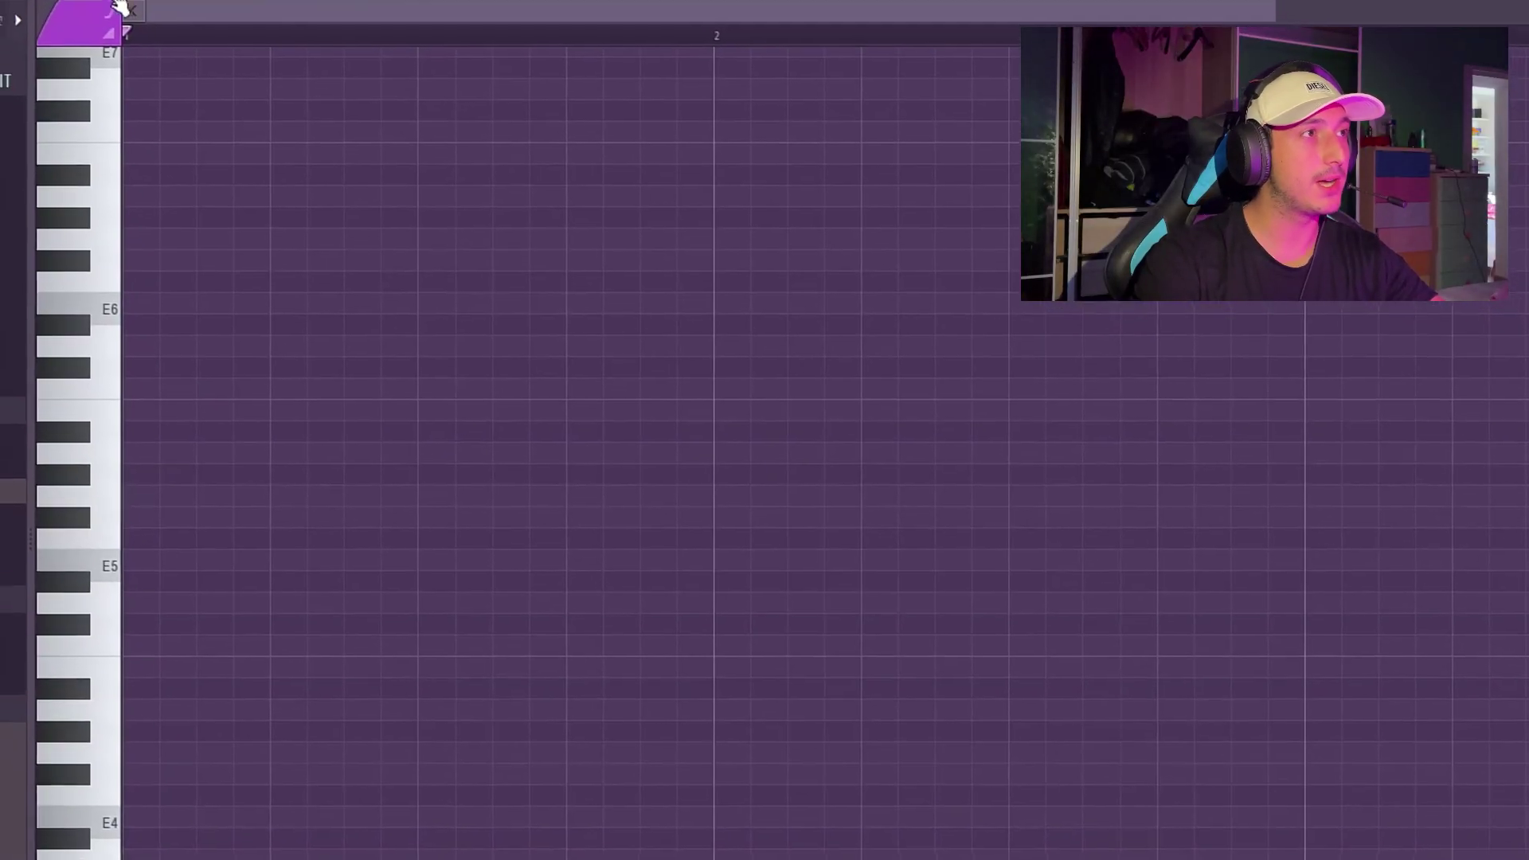
click(164, 58)
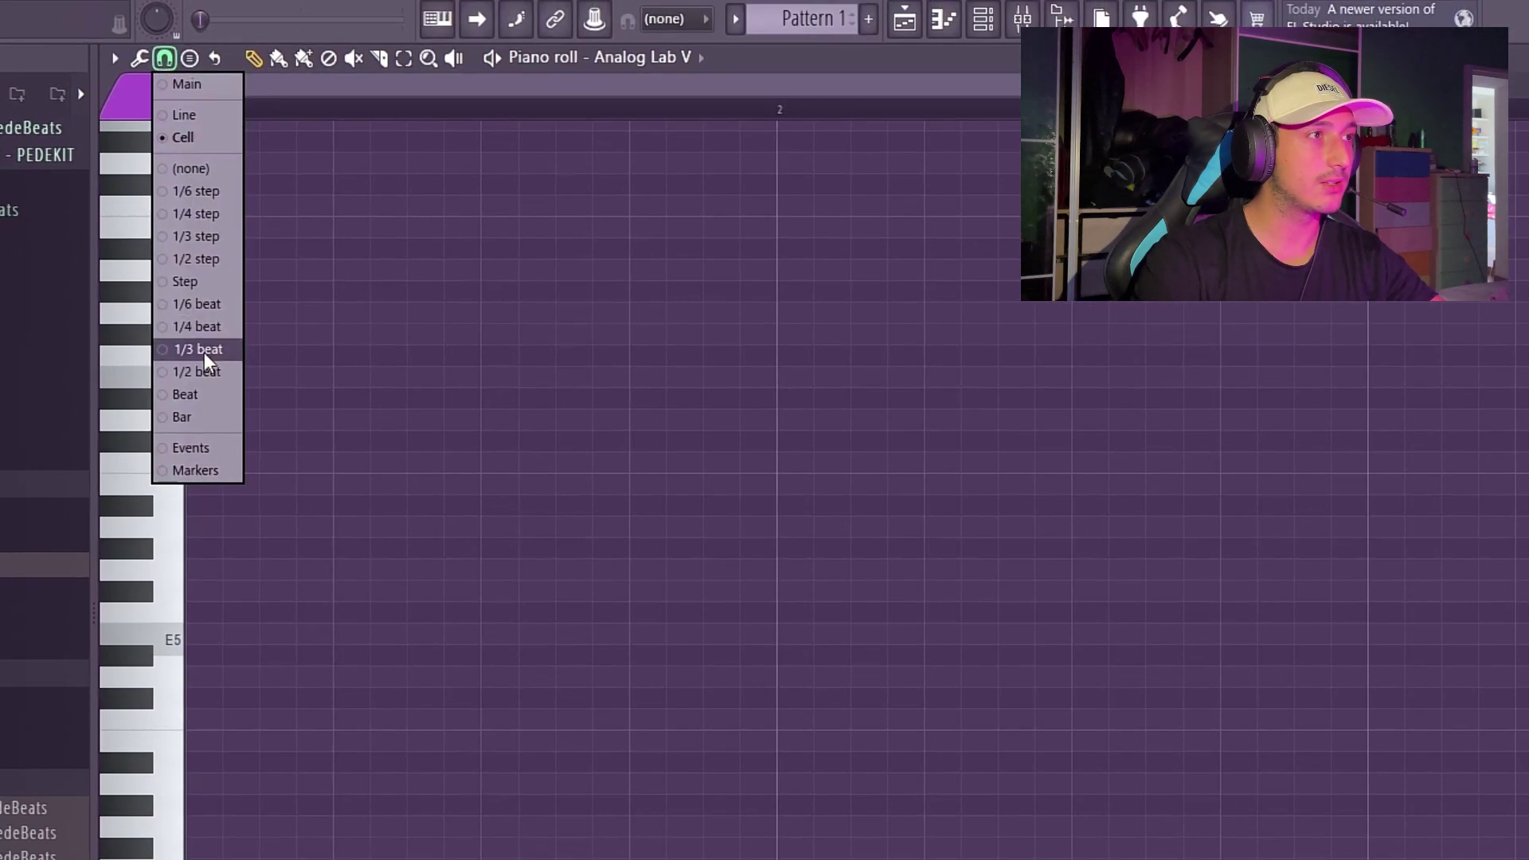
click(204, 352)
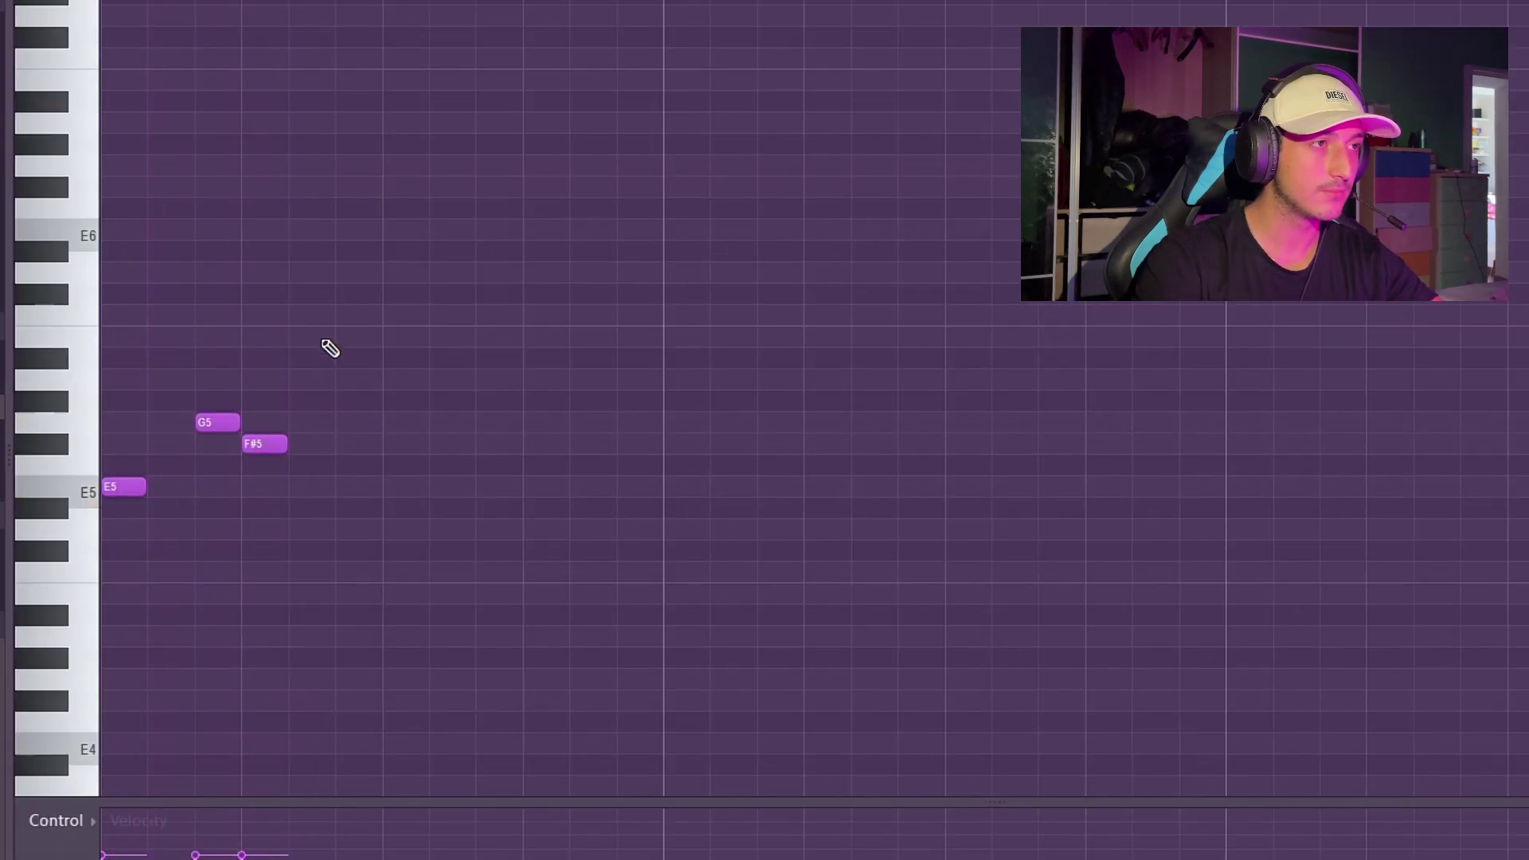
Duplicate the opening notes and reshape them into an E5, A5, B5, C6 triplet phrase.
key(ctrl+b)
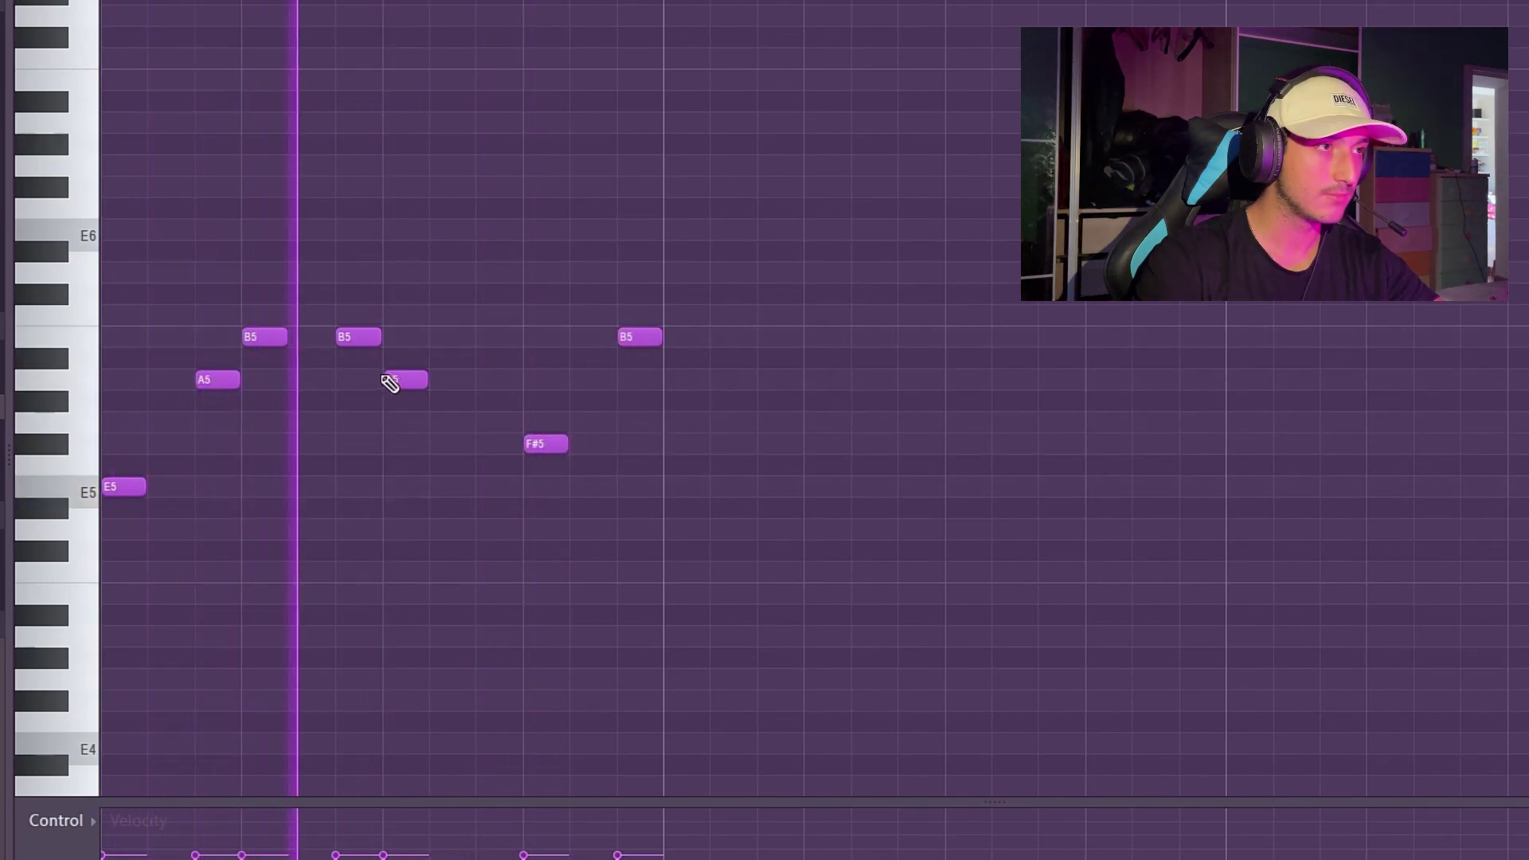
drag(389, 382, 390, 317)
drag(355, 337, 355, 378)
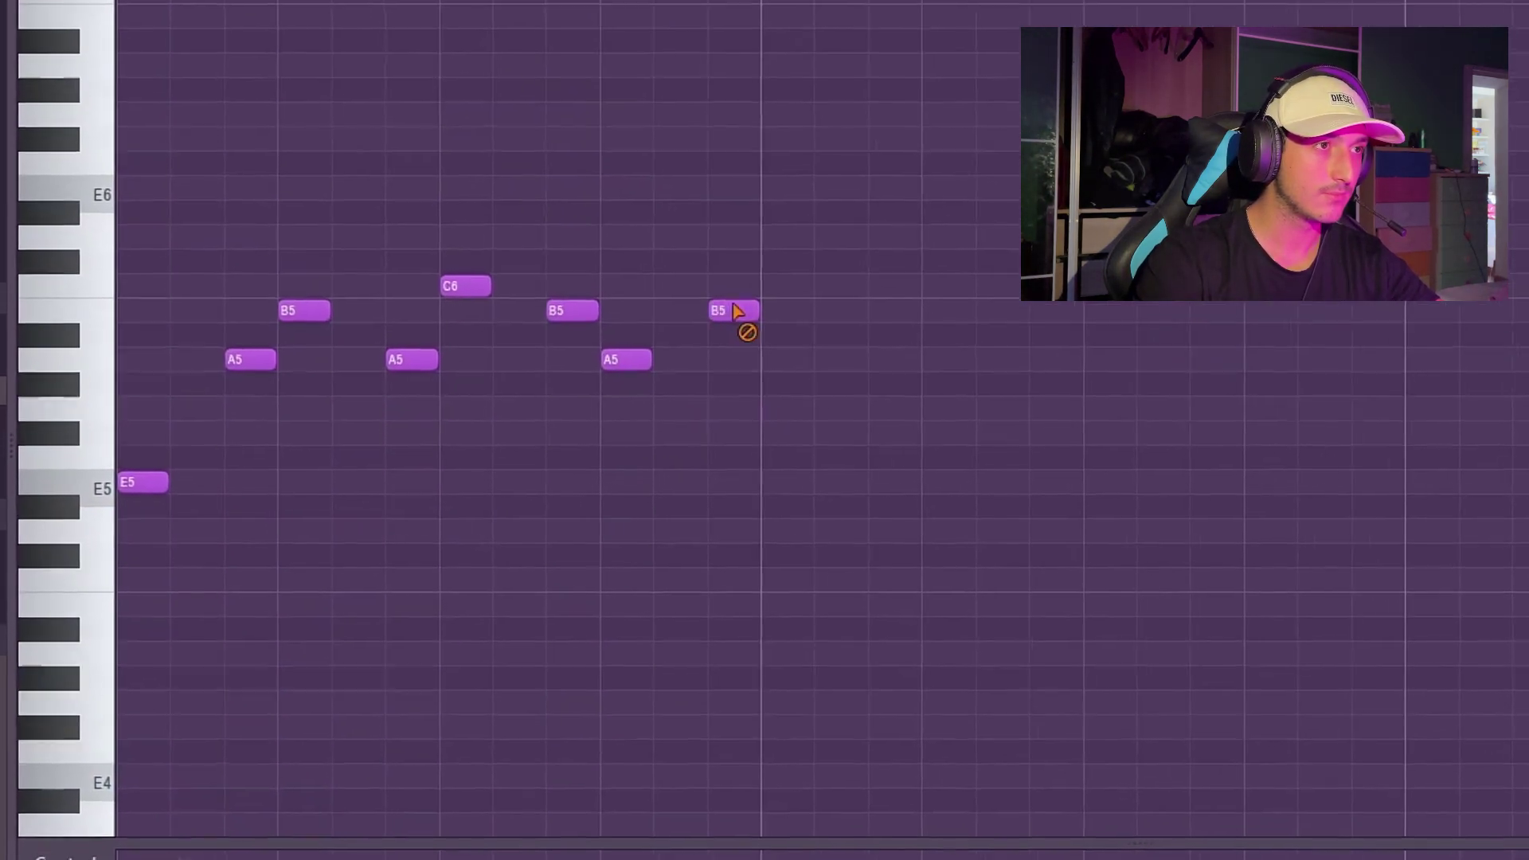
drag(631, 337, 584, 336)
click(865, 253)
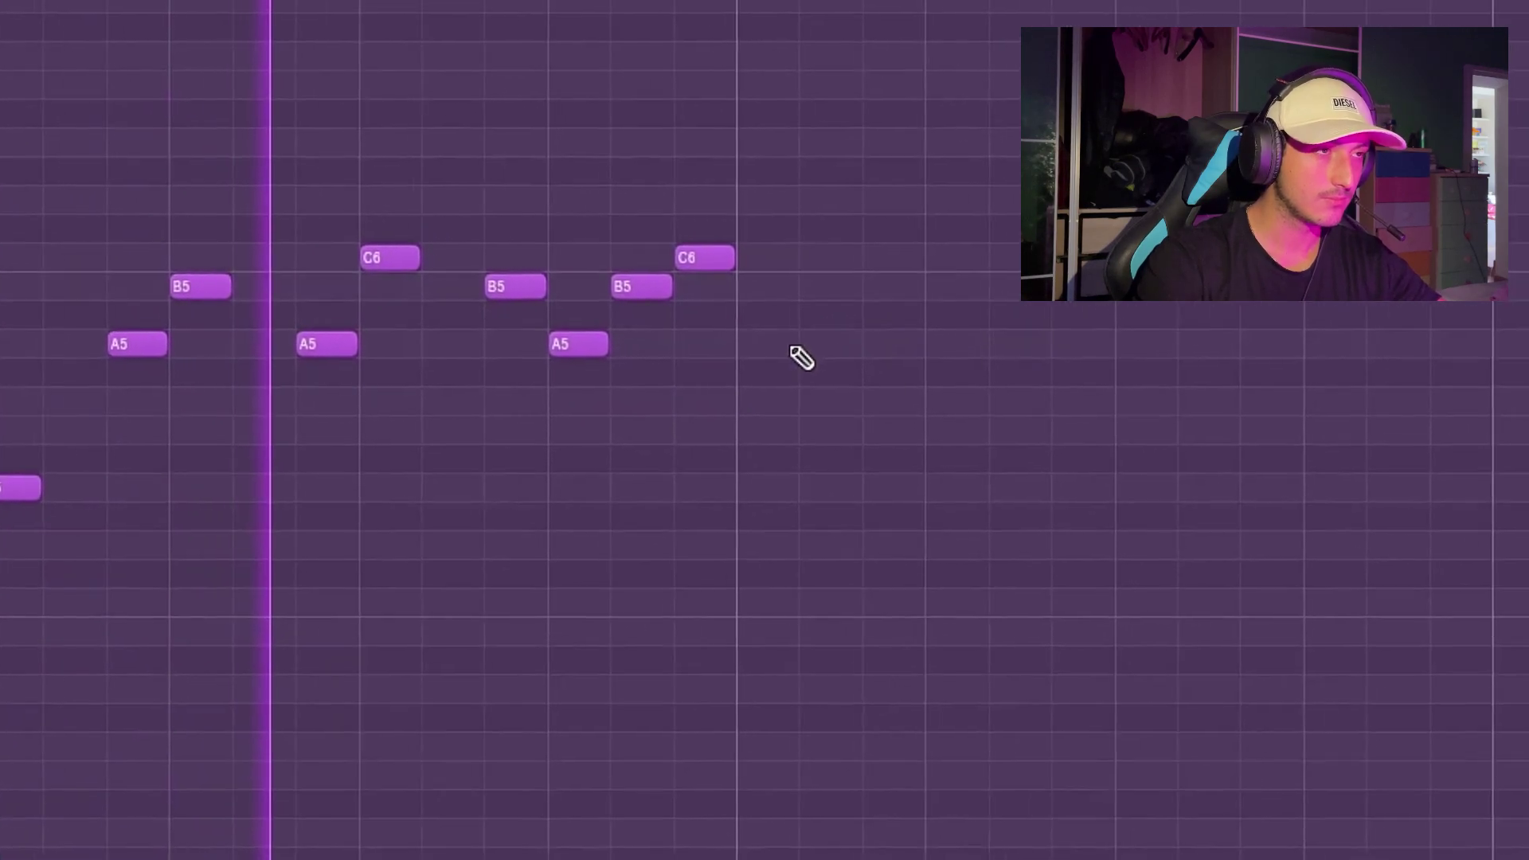
key(ctrl+b)
Duplicate the whole melody further right so it repeats across several bars.
scroll(501, 406, down, 3)
key(ctrl+a)
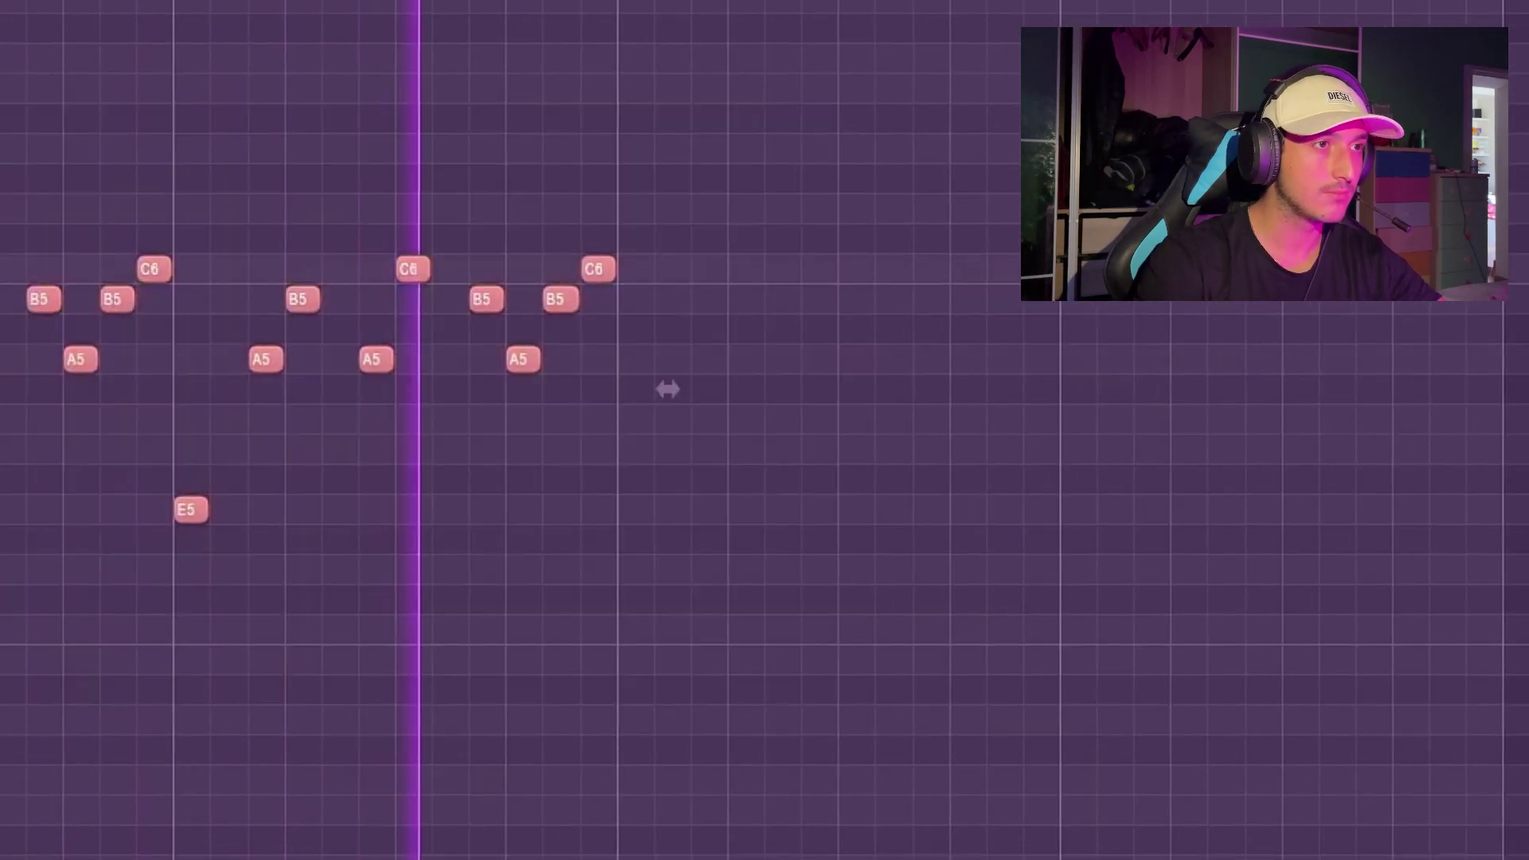
key(ctrl+b)
key(ctrl+b)
scroll(1012, 608, down, 2)
key(ctrl+a)
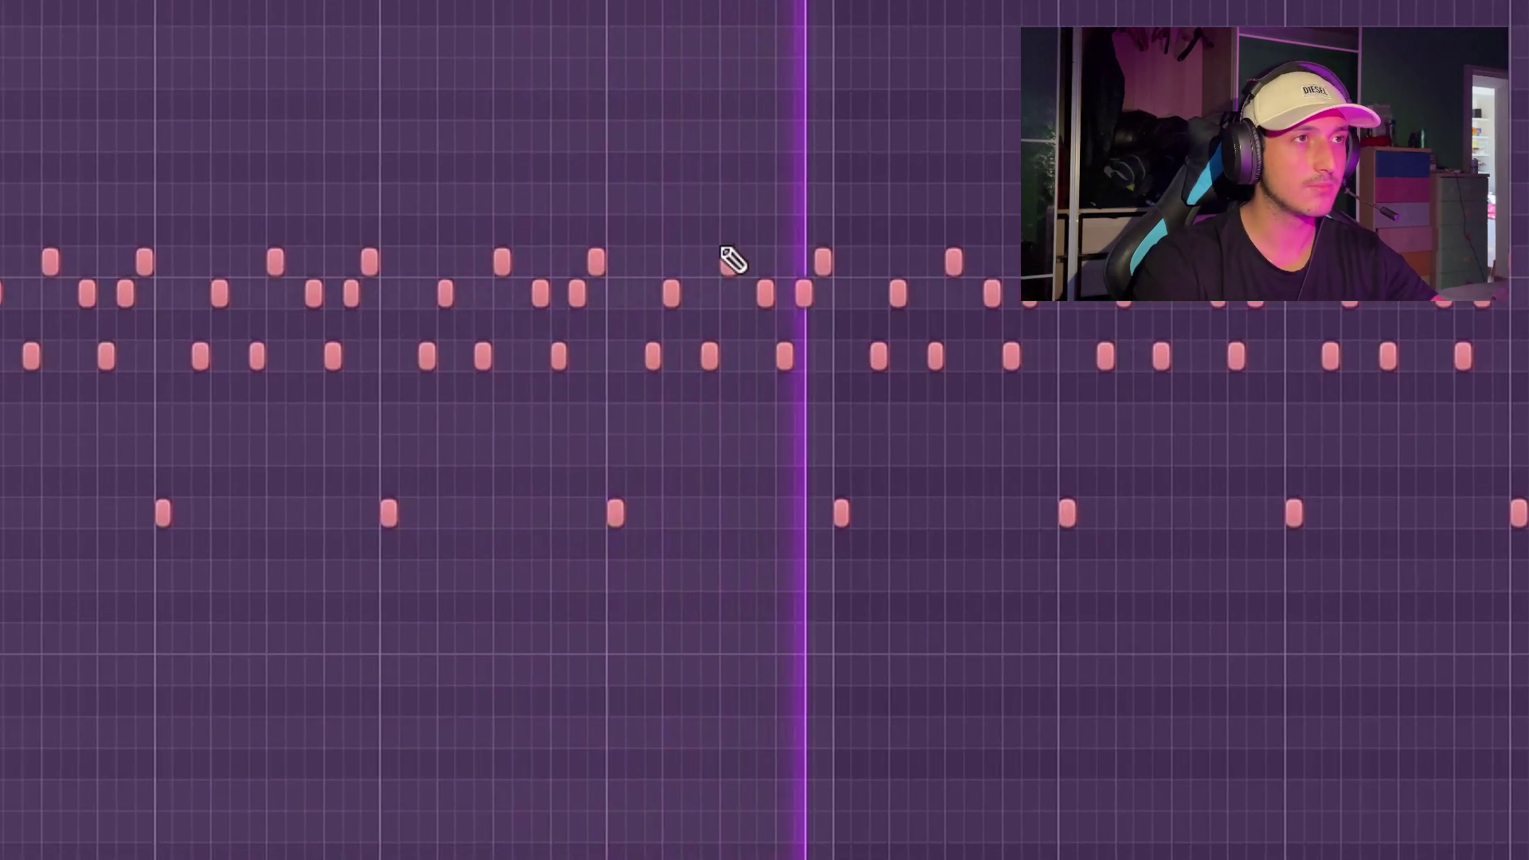
scroll(470, 437, up, 3)
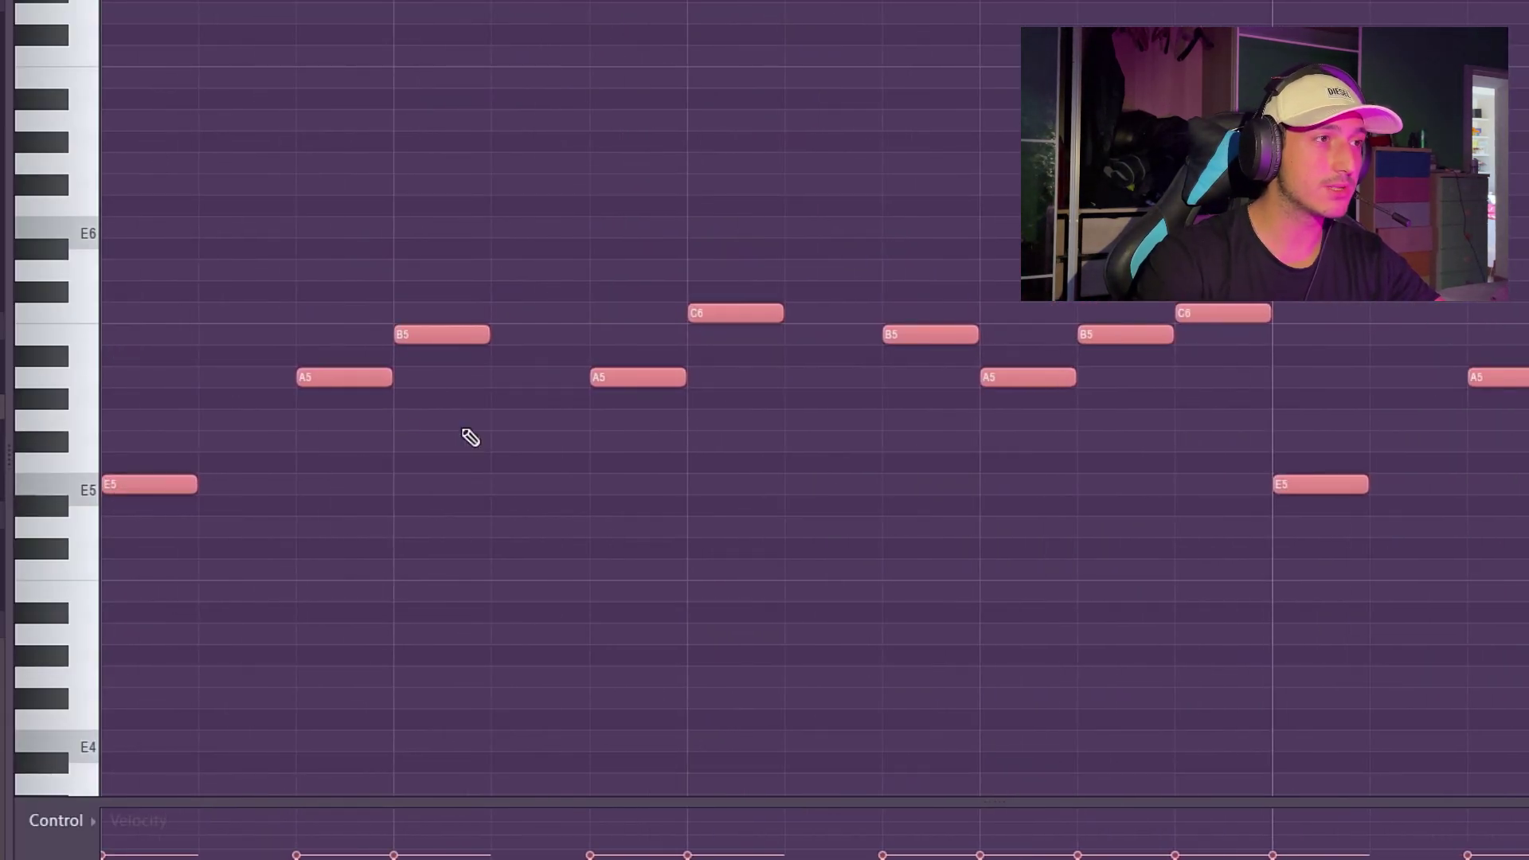
key(ctrl+d)
scroll(420, 279, down, 2)
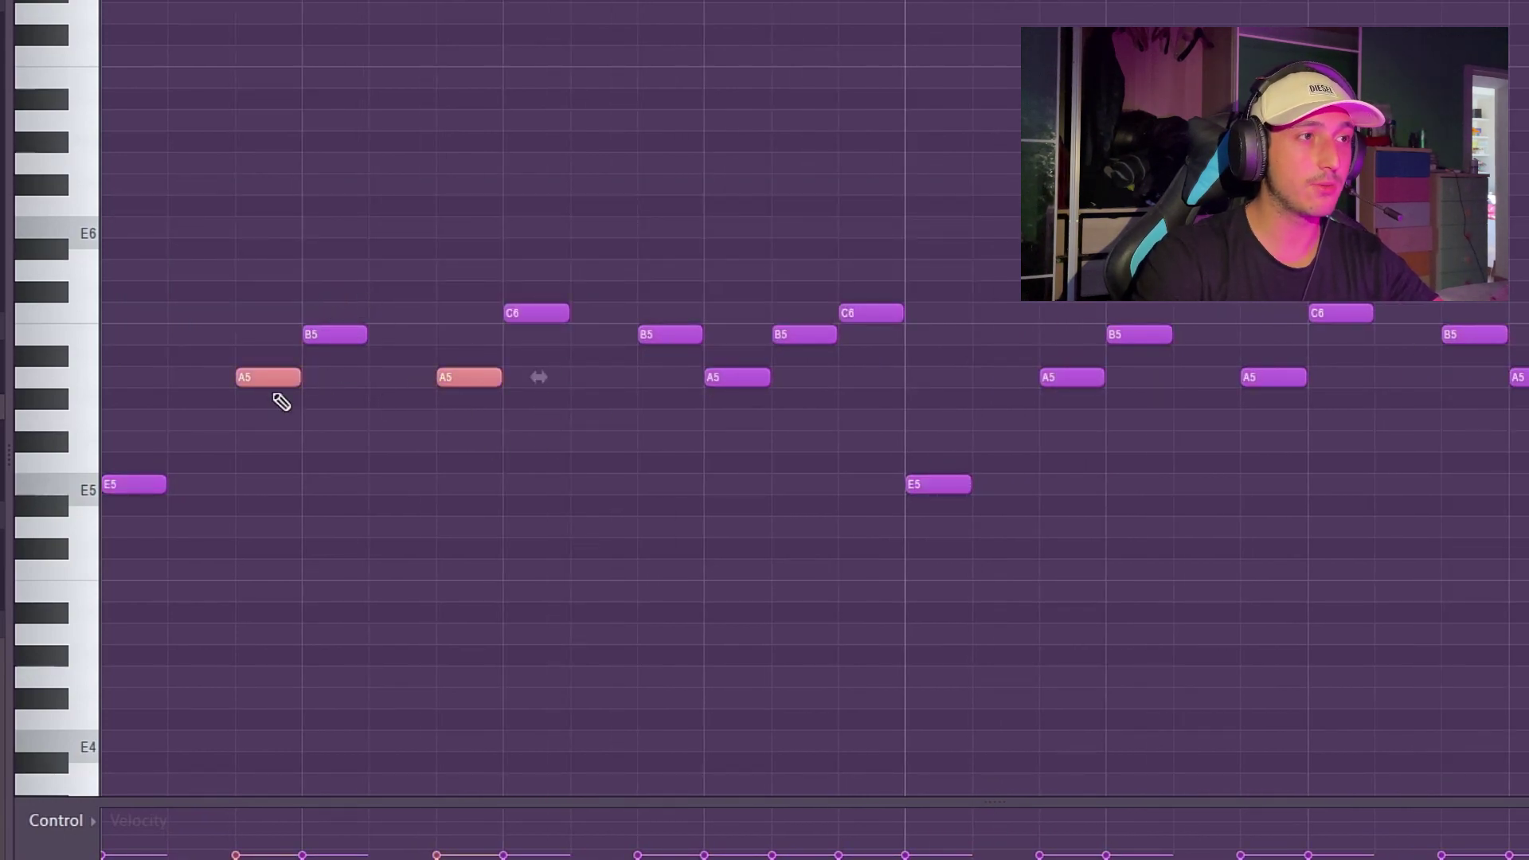
scroll(267, 398, down, 3)
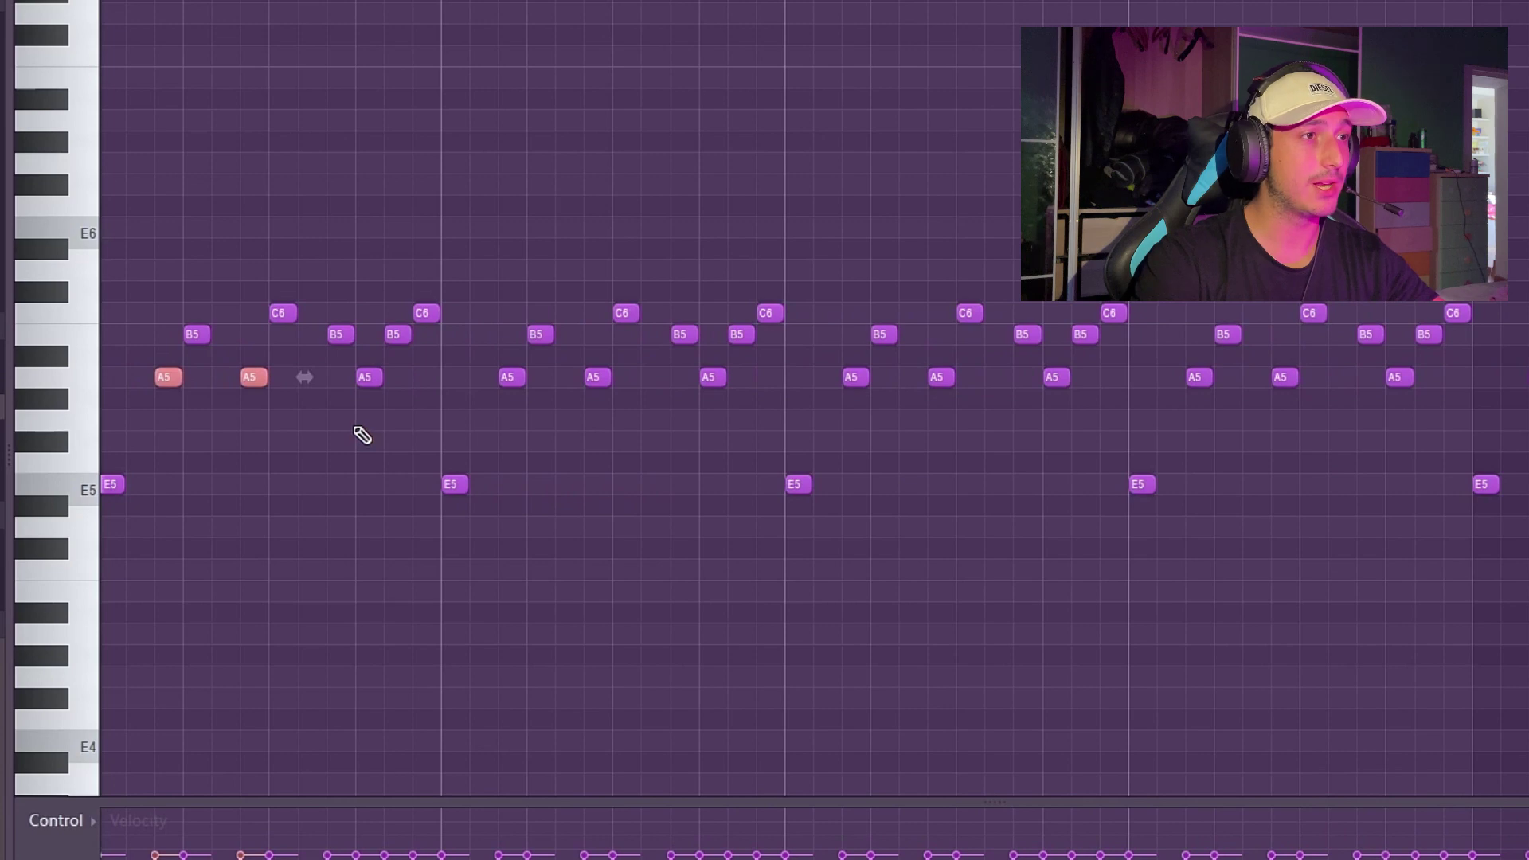
scroll(362, 435, down, 3)
key(ctrl+a)
scroll(796, 346, down, 2)
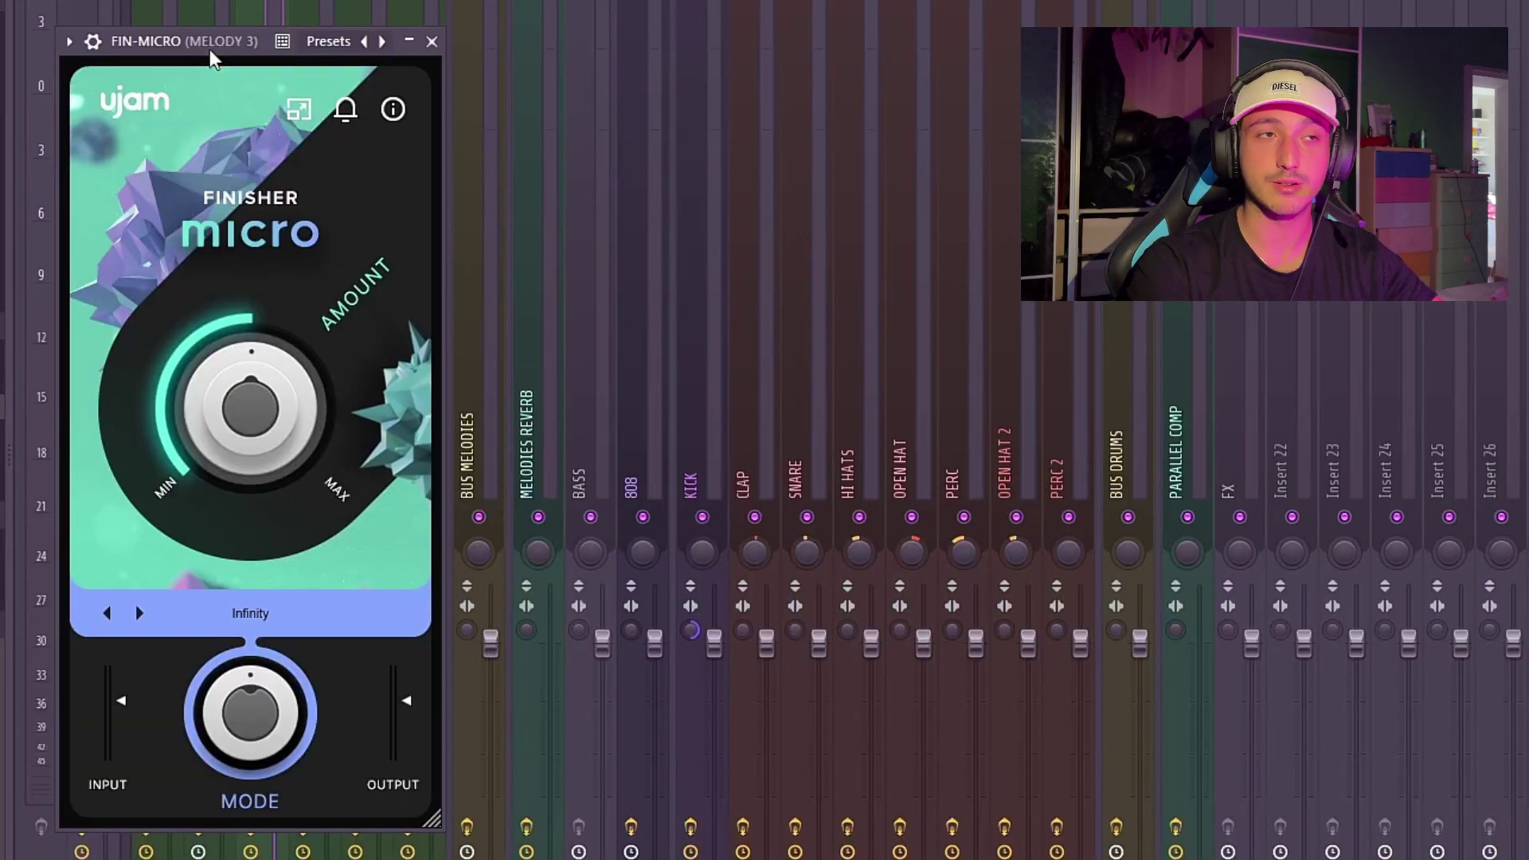
Move the Finisher Micro window off the MELODY 3 mixer track, then close it.
drag(222, 43, 526, 69)
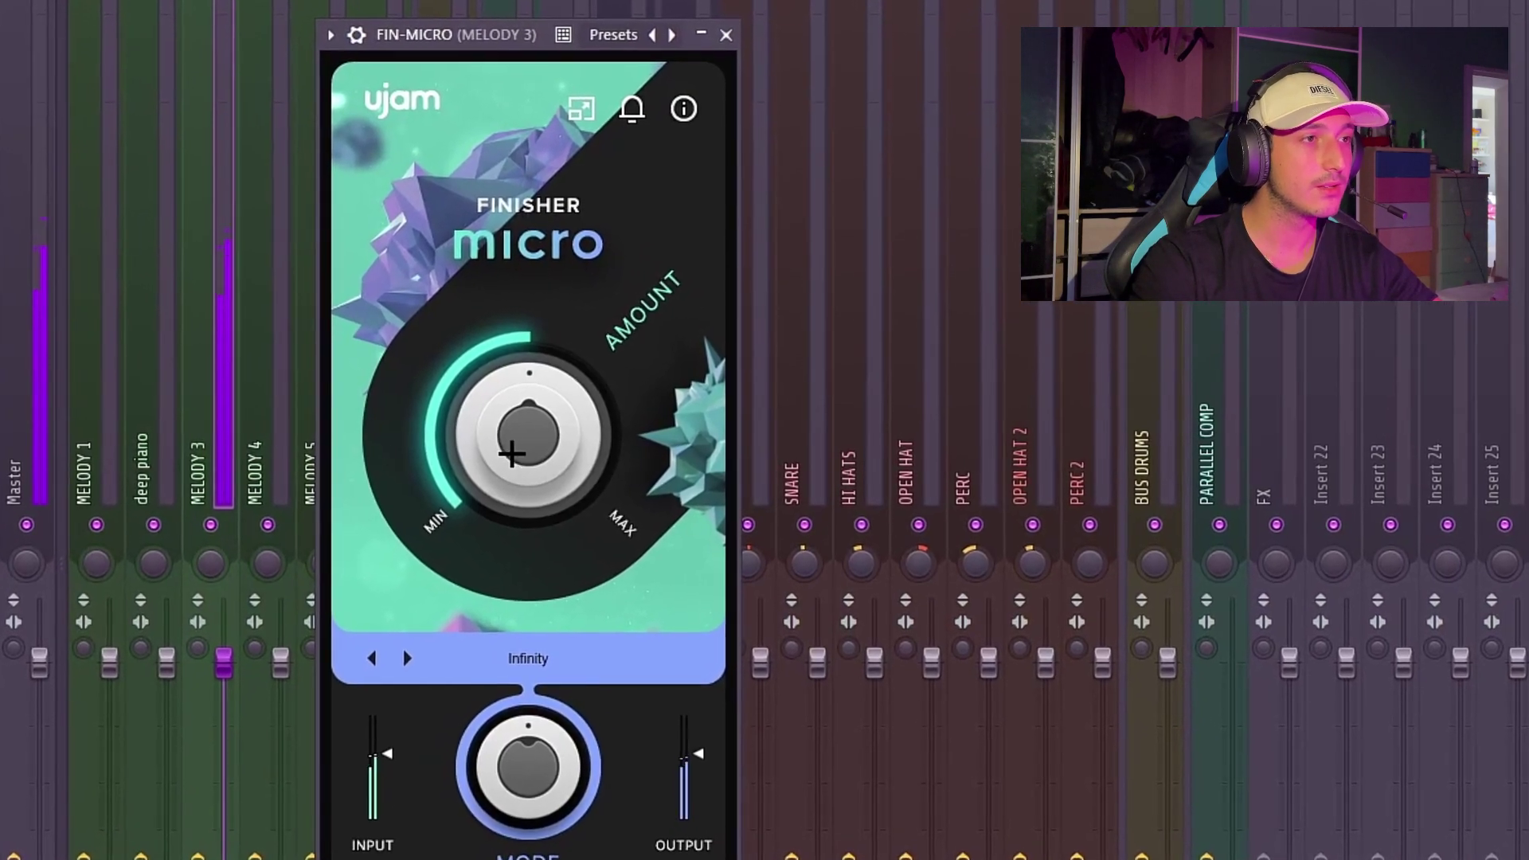
click(723, 22)
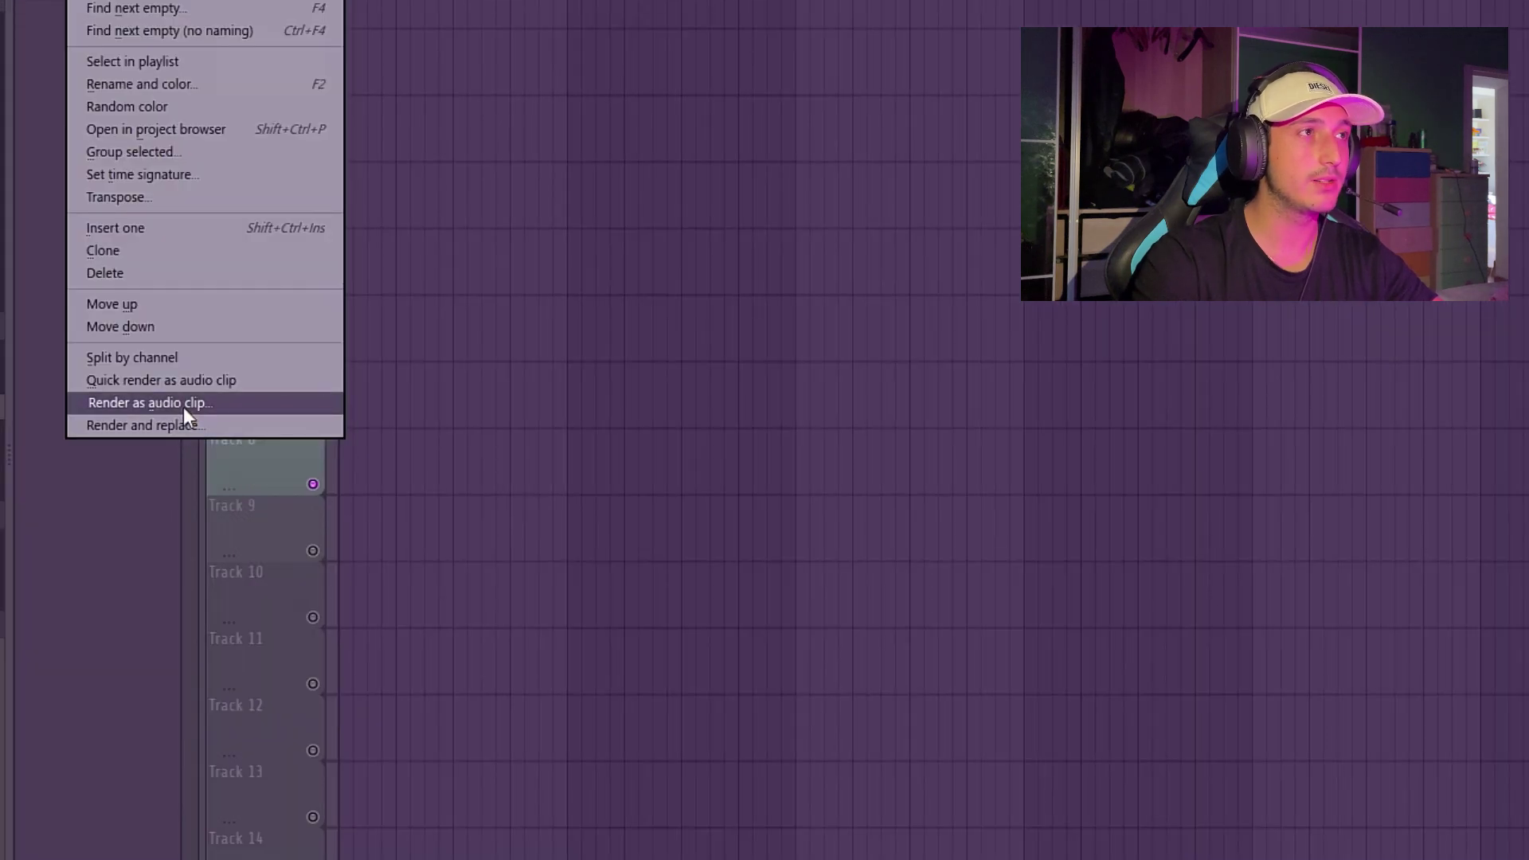
Render the melody pattern as an audio clip and turn its time-stretch pitch down.
click(183, 408)
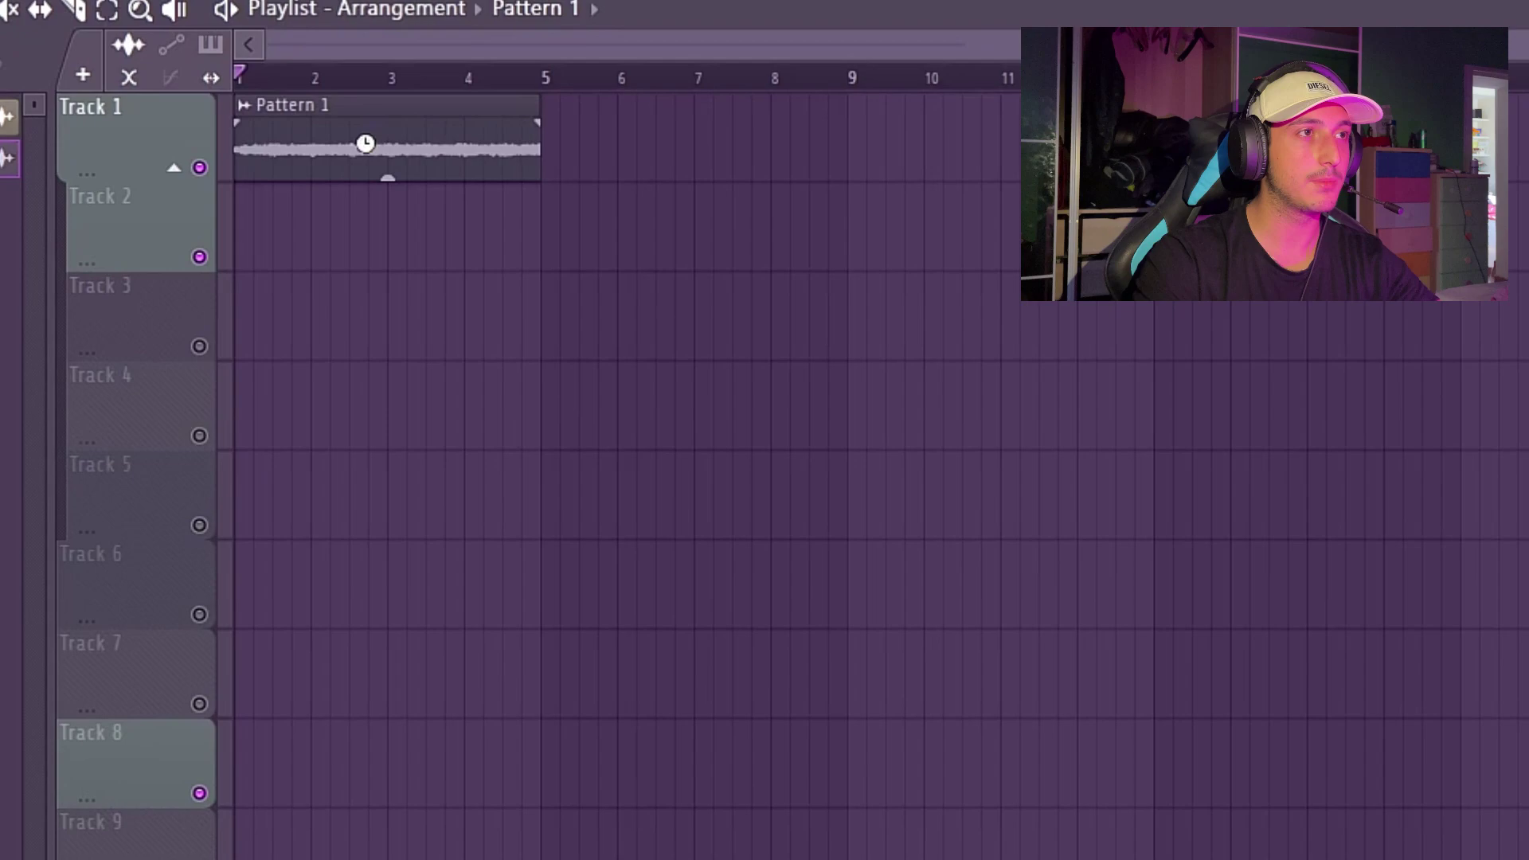
key(space)
double_click(486, 104)
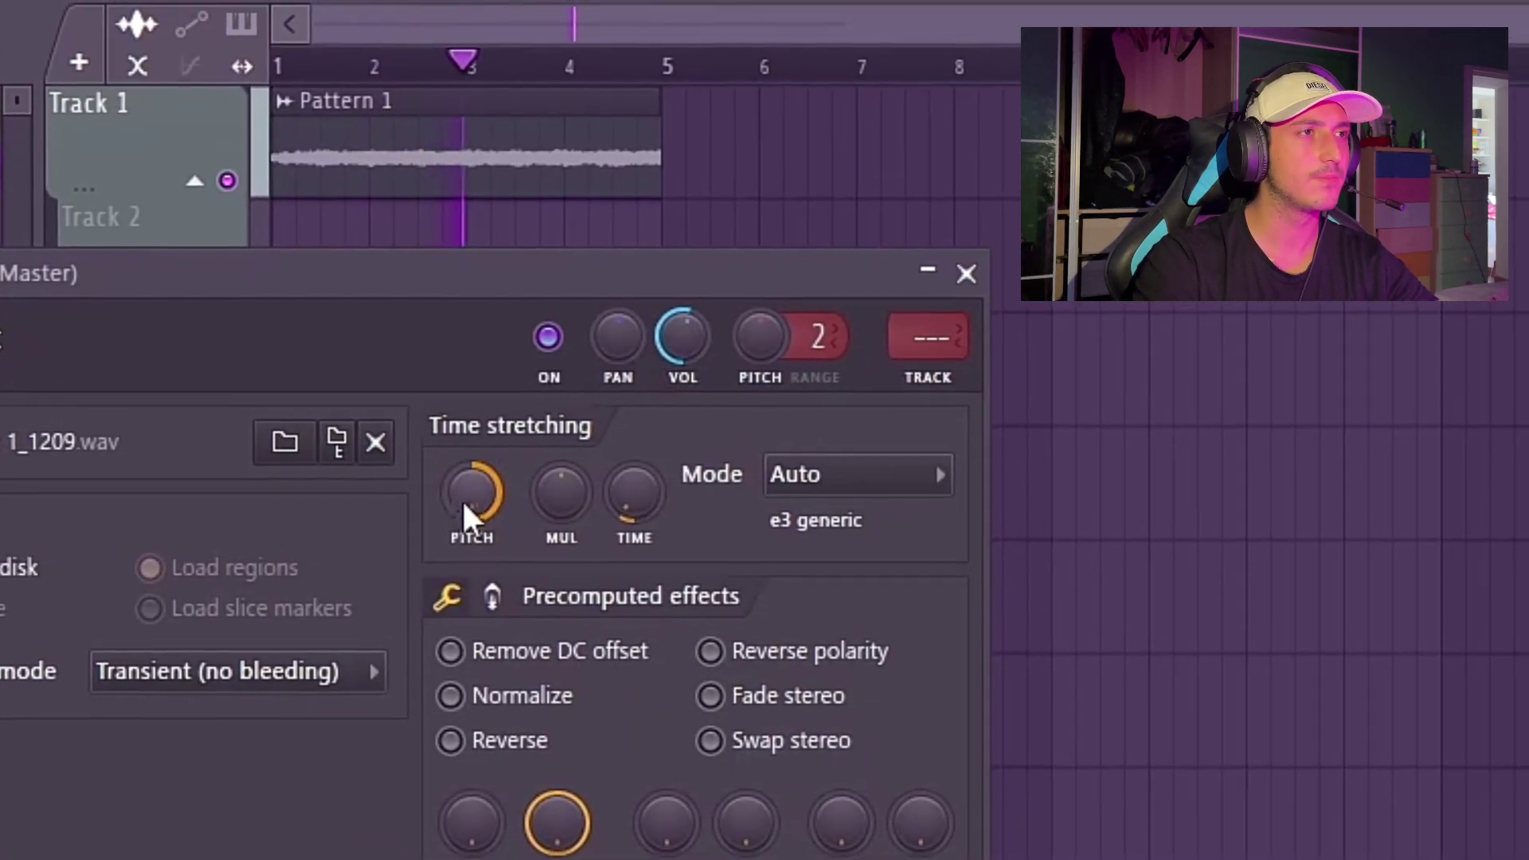
drag(502, 478, 501, 510)
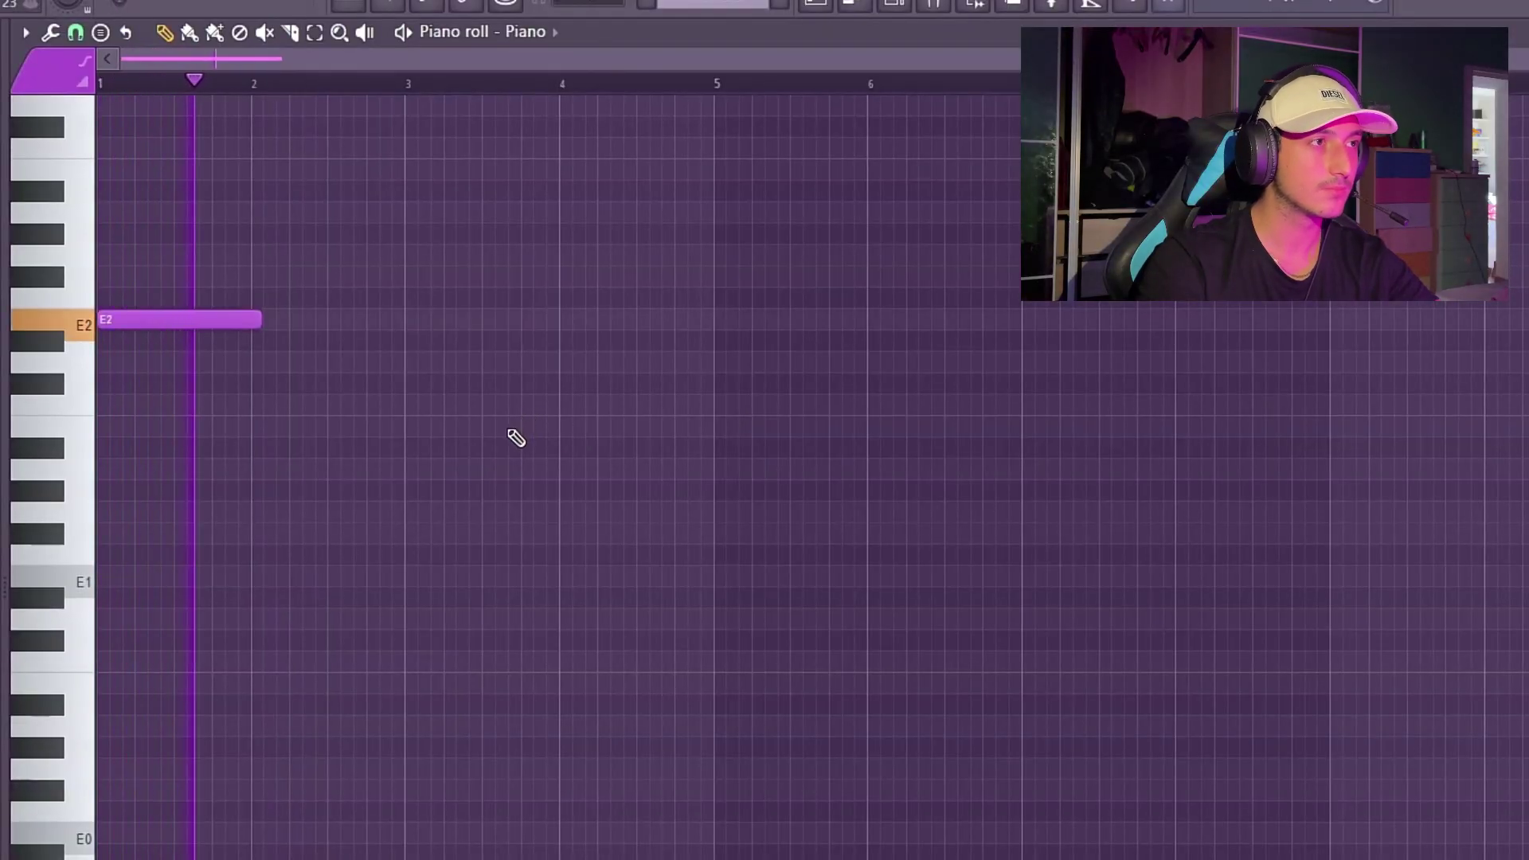
Move the Piano bass note from G2 up to A2, then down to E2.
scroll(218, 569, up, 3)
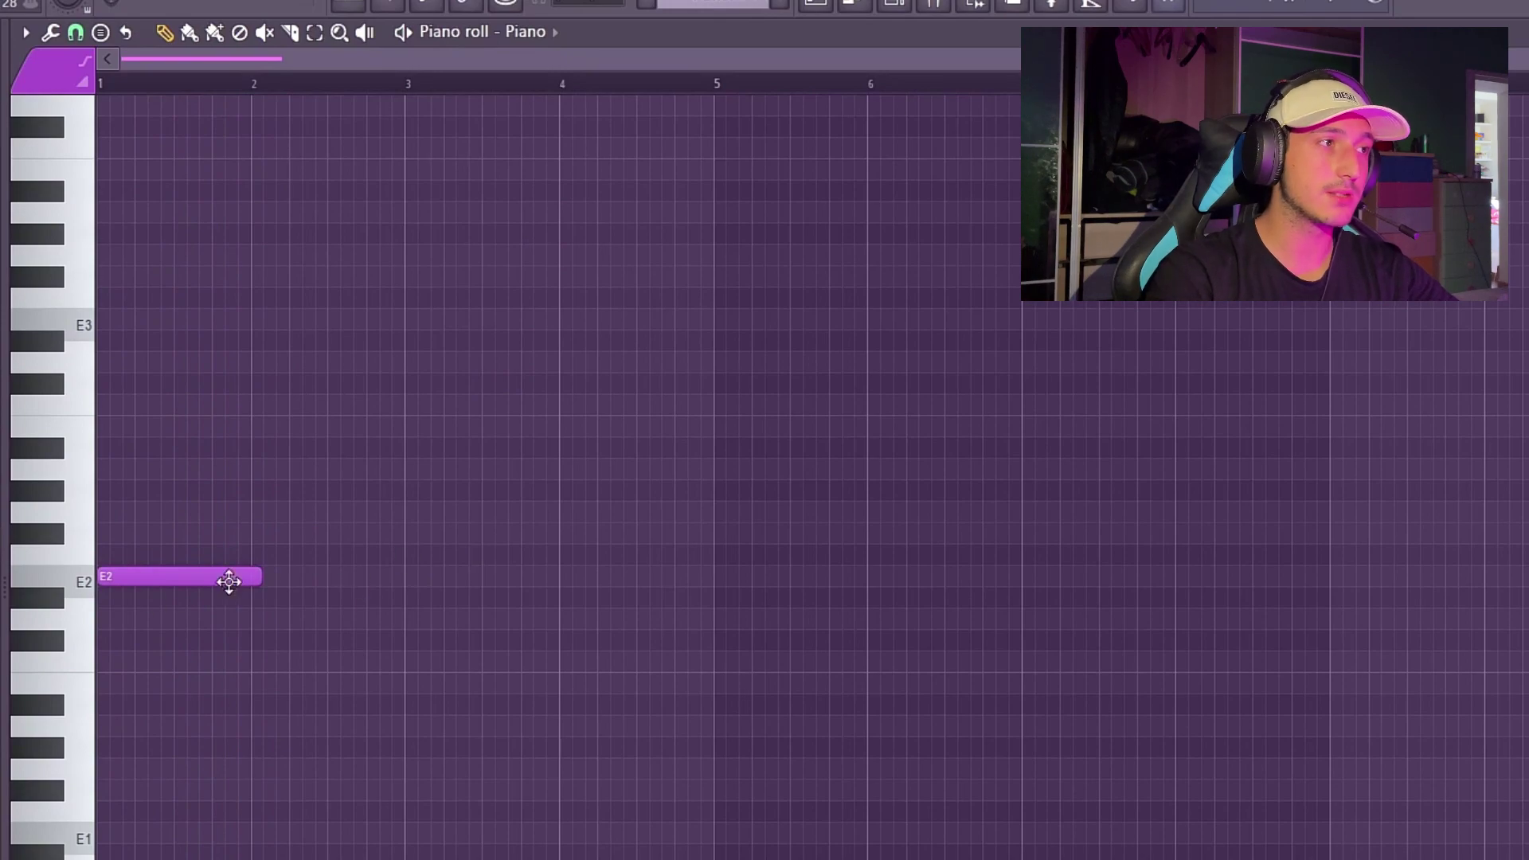
scroll(127, 470, up, 9)
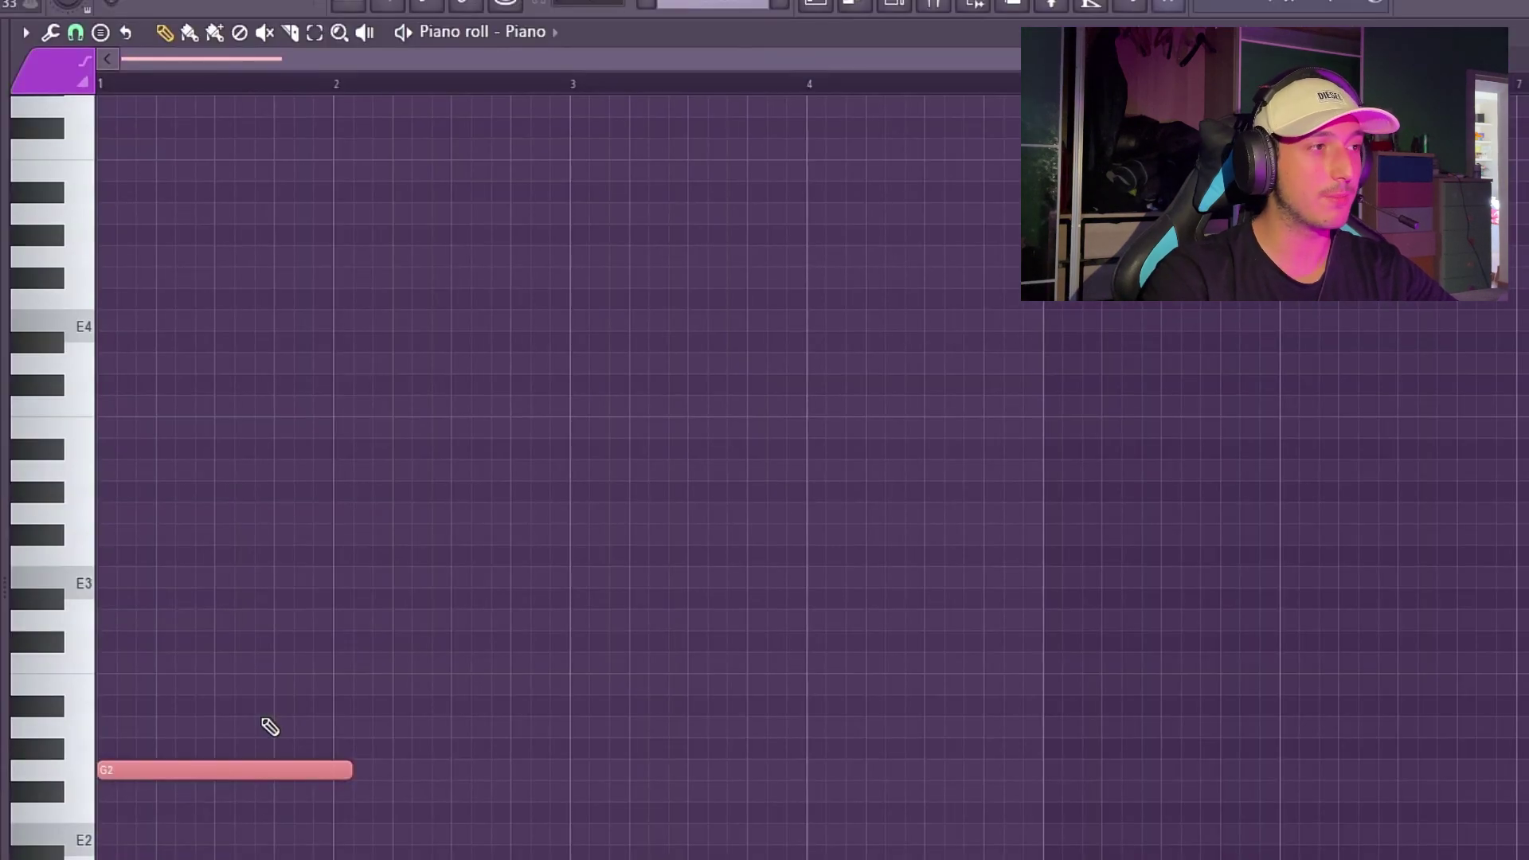
drag(262, 770, 260, 720)
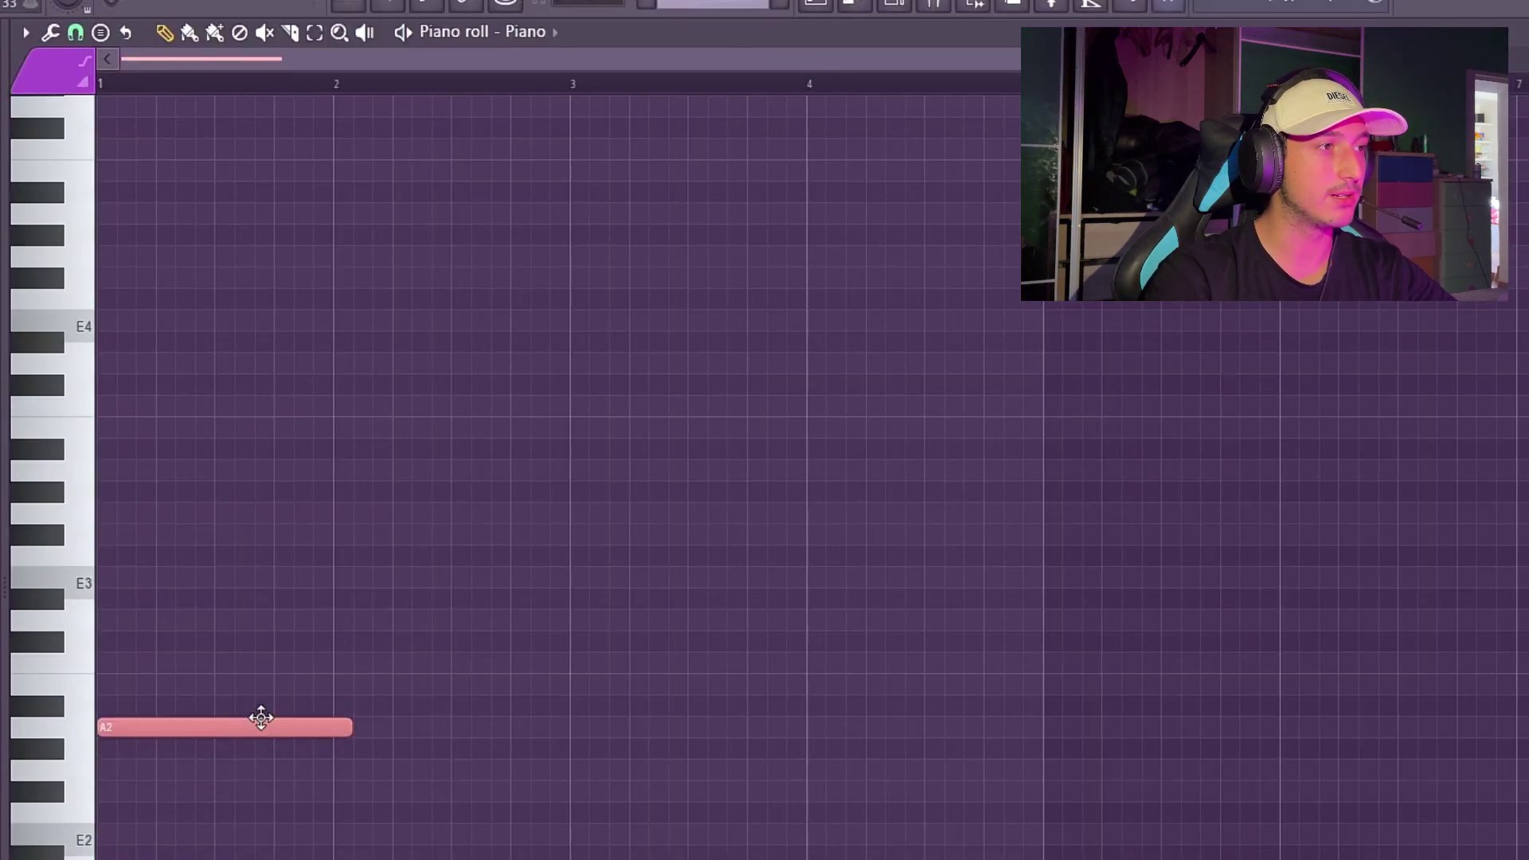
key(space)
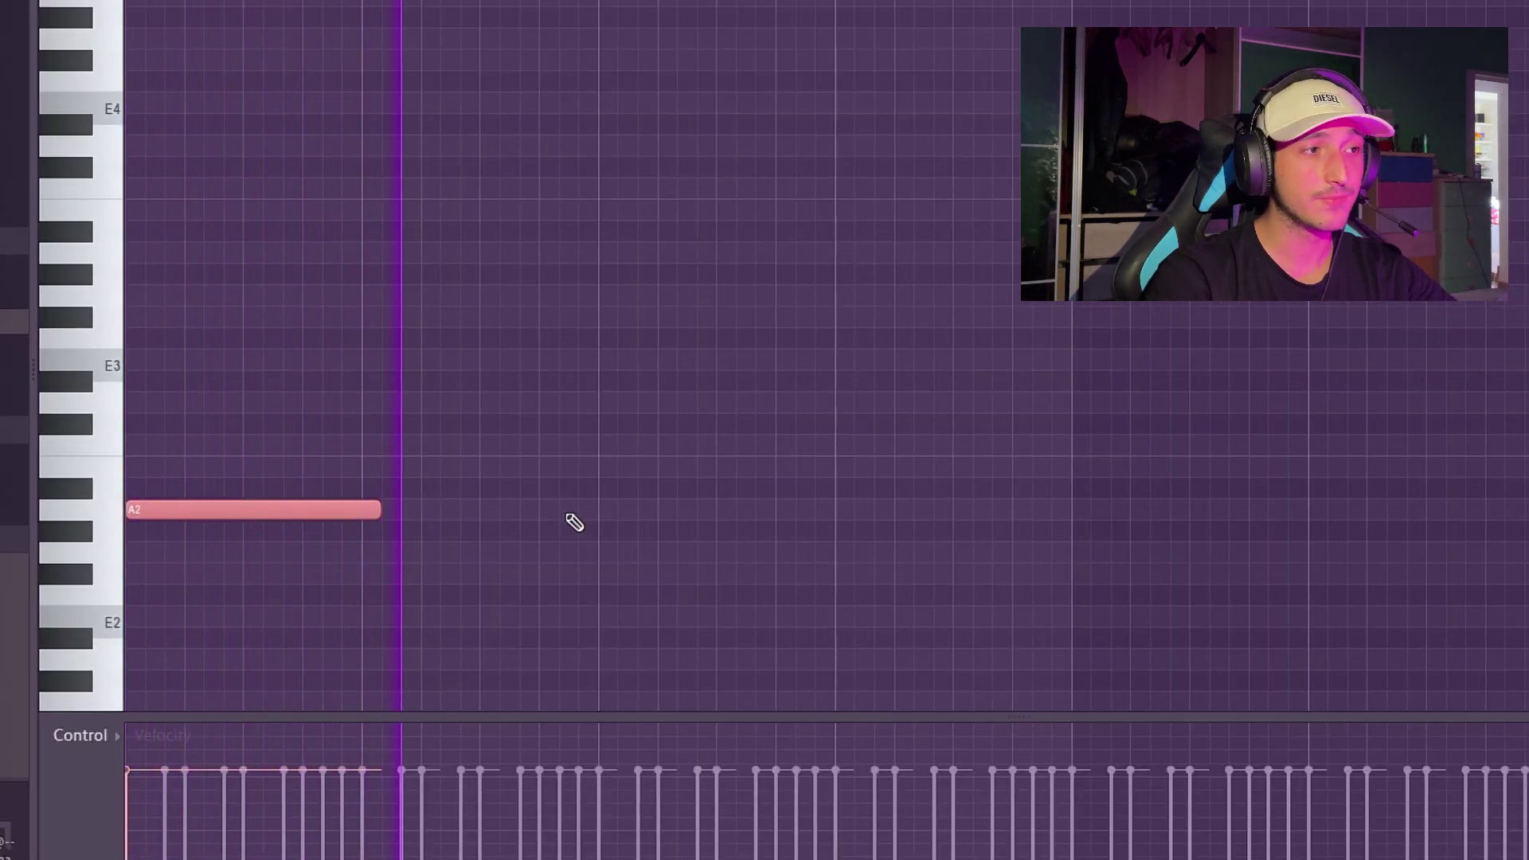
key(shift+Down)
key(shift+Down)
key(shift+Down)
key(shift+Down)
key(shift+Down)
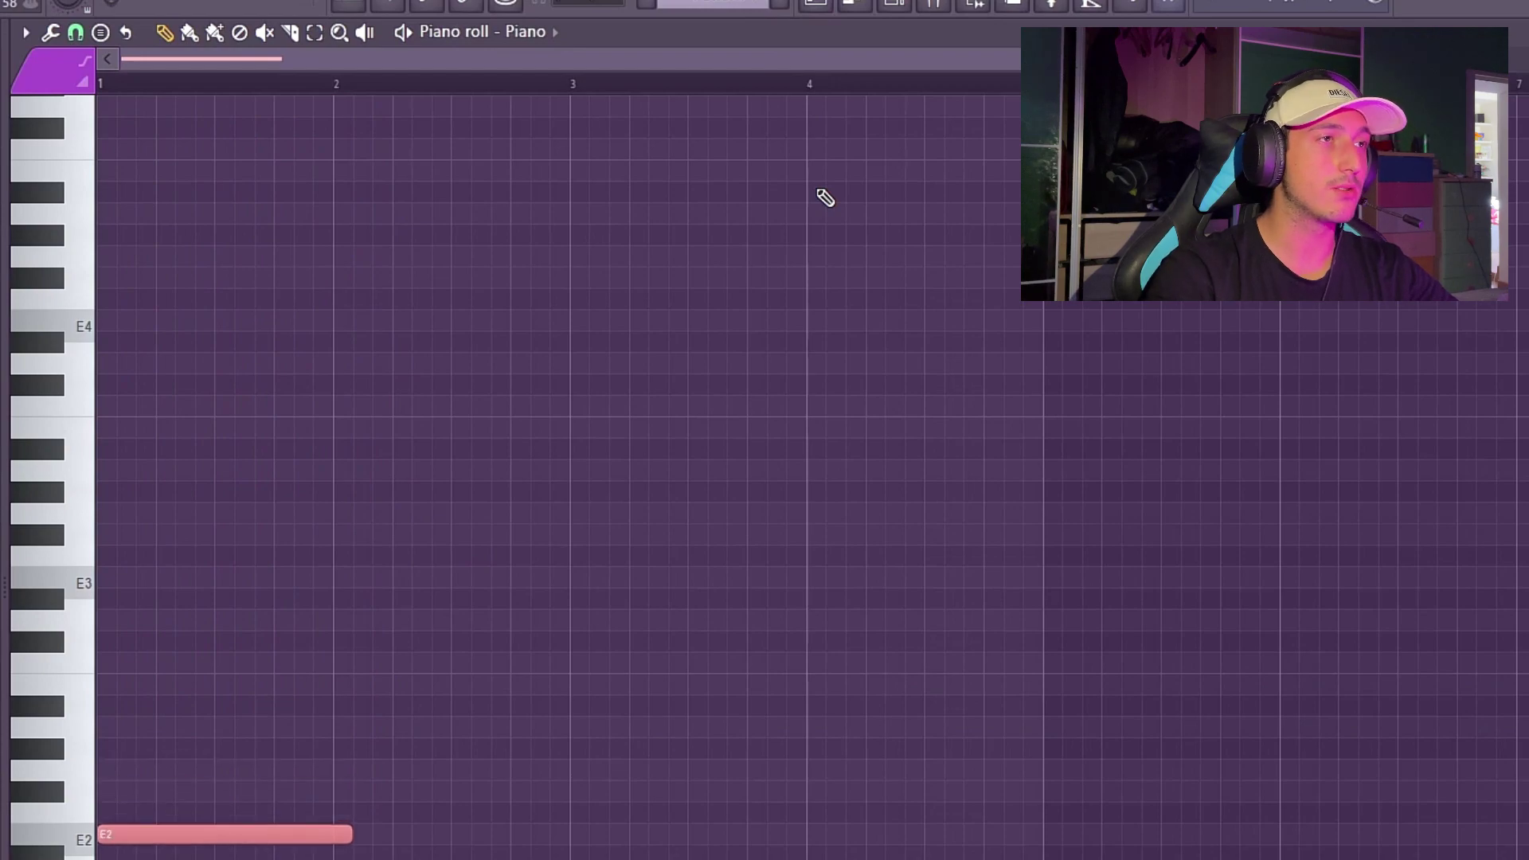
In the Piano channel, delete the extra E2 note and draw a sustained E3 from bar 3.
key(F5)
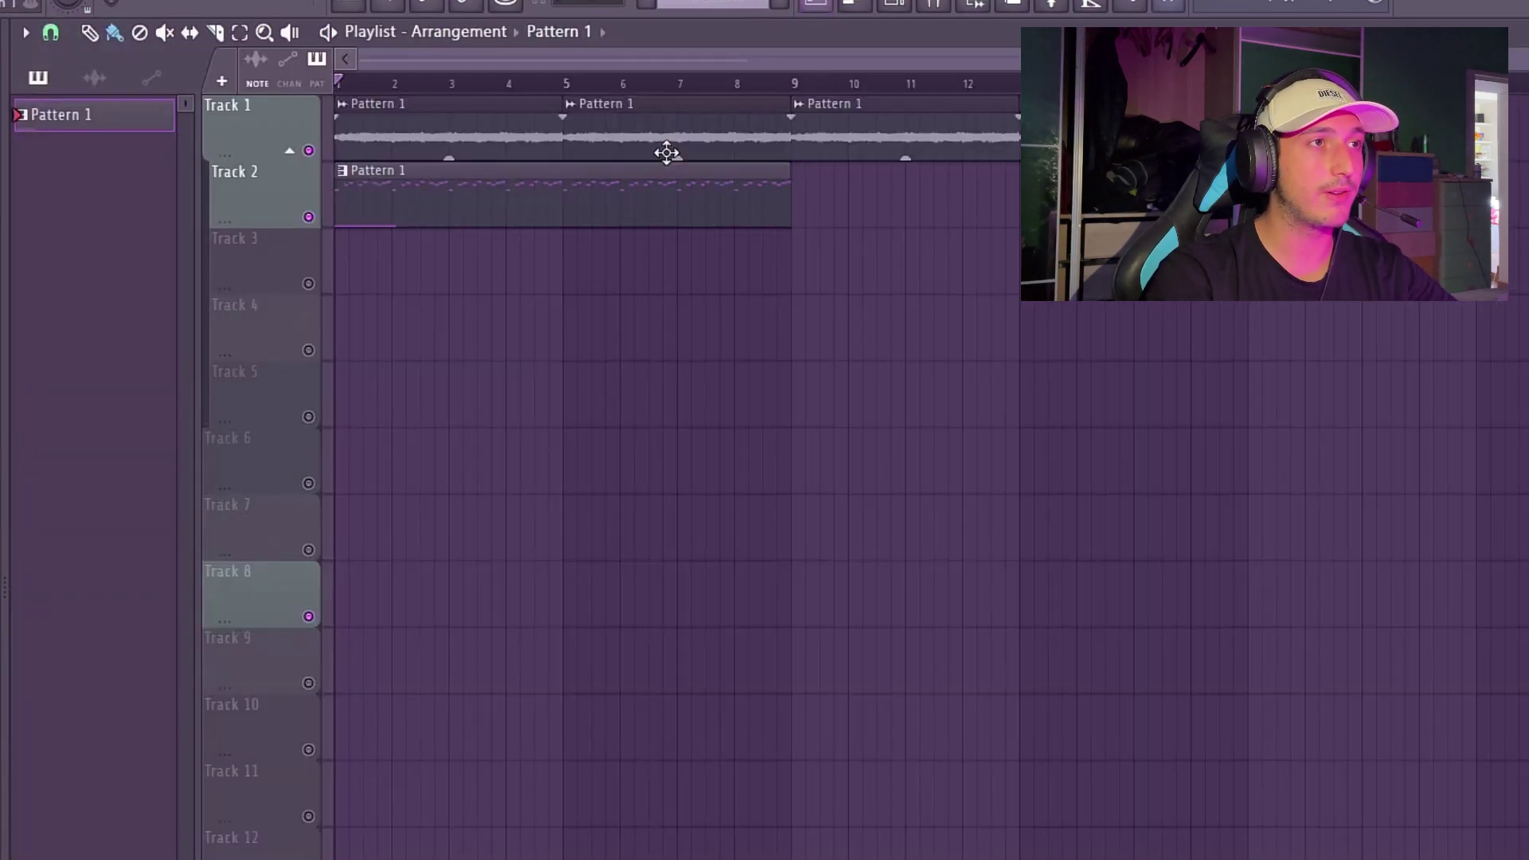
double_click(512, 131)
key(Escape)
key(space)
key(F6)
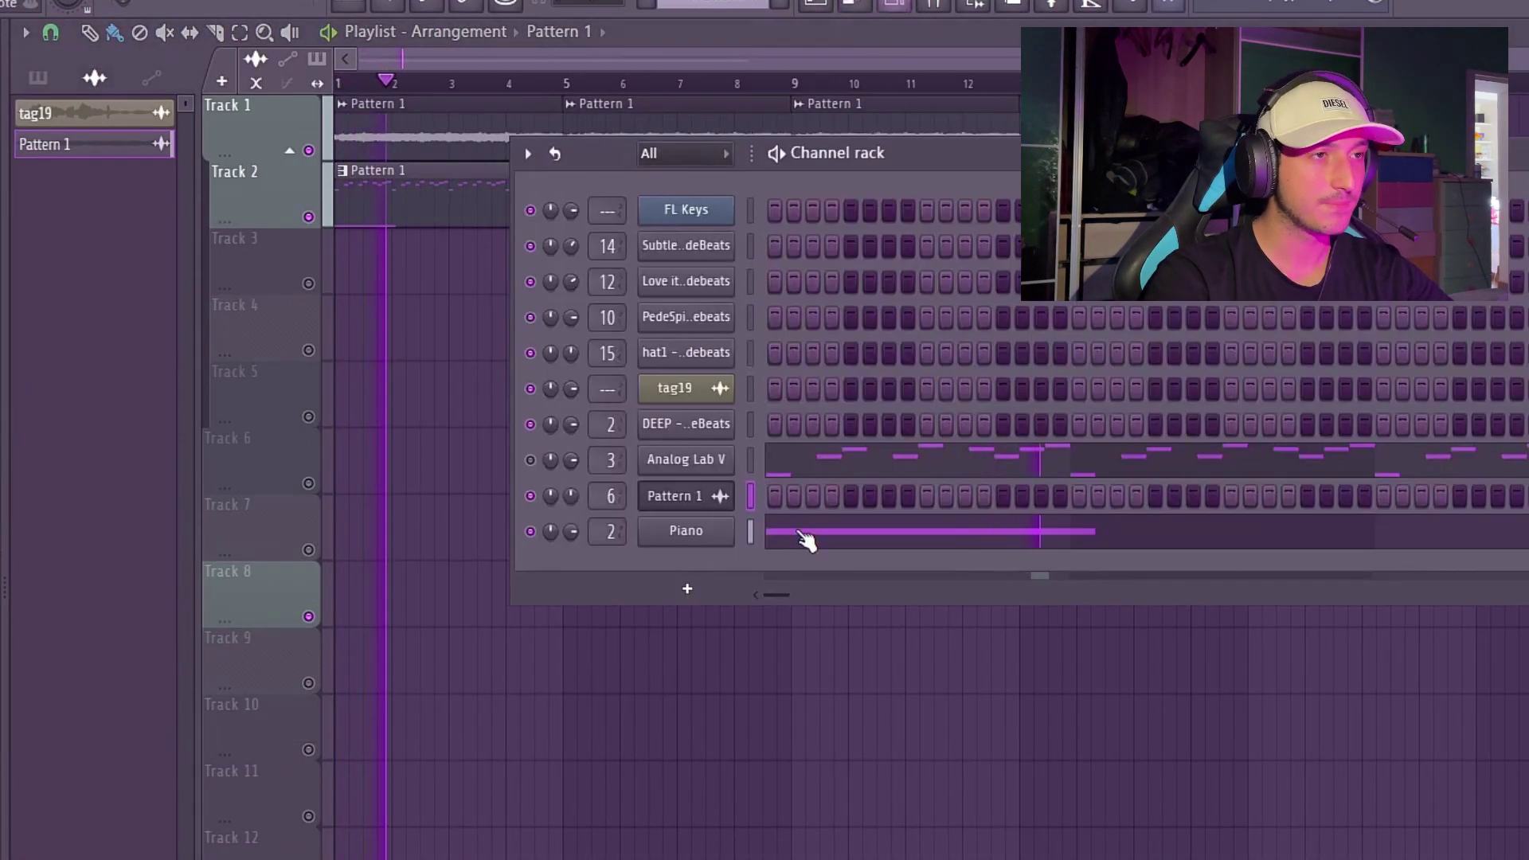
click(804, 535)
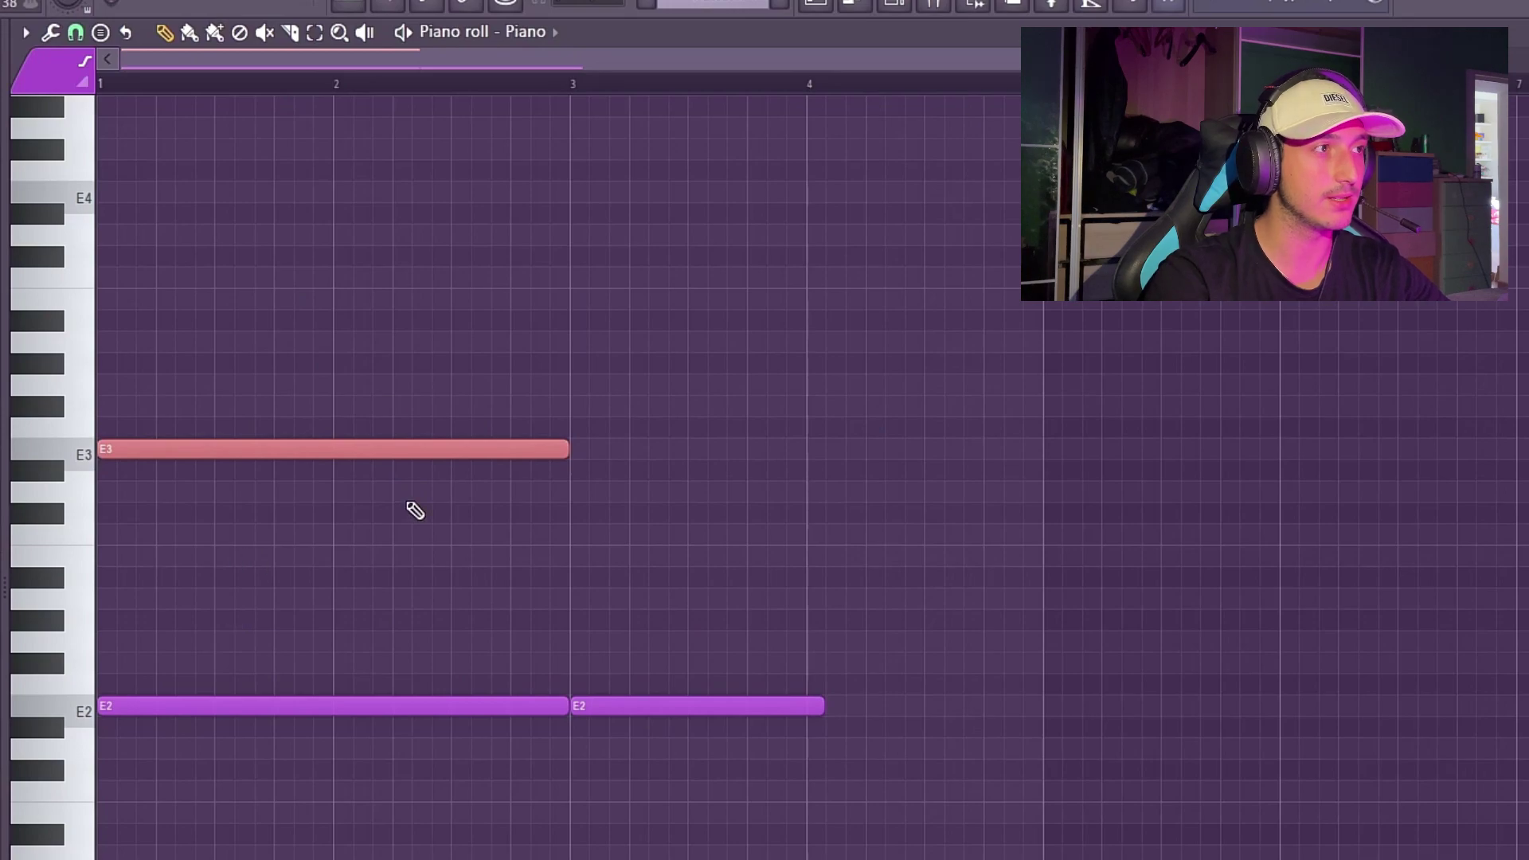
click(669, 705)
right_click(674, 706)
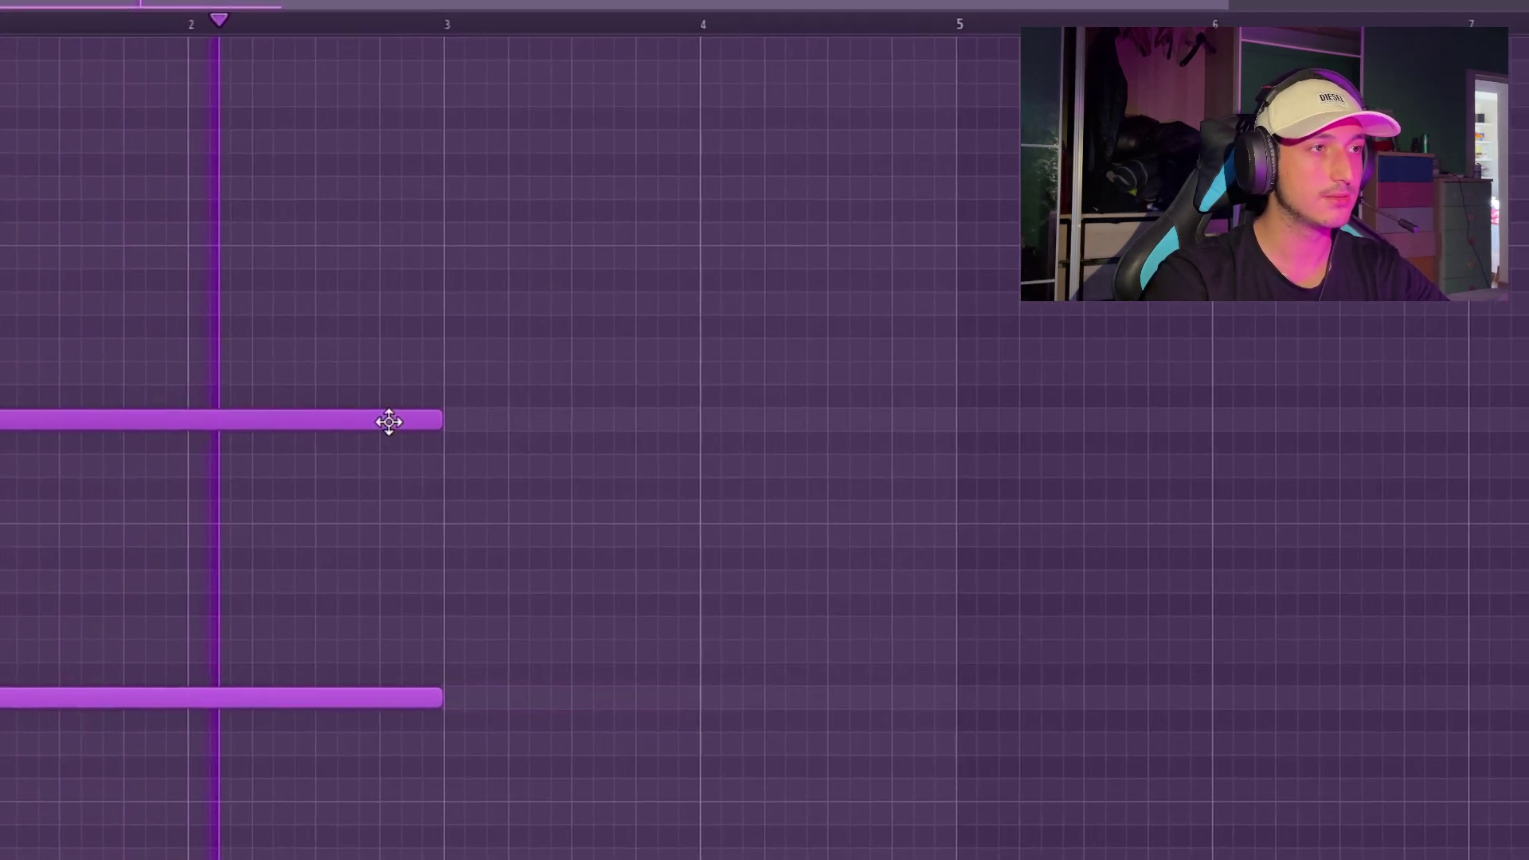
click(462, 420)
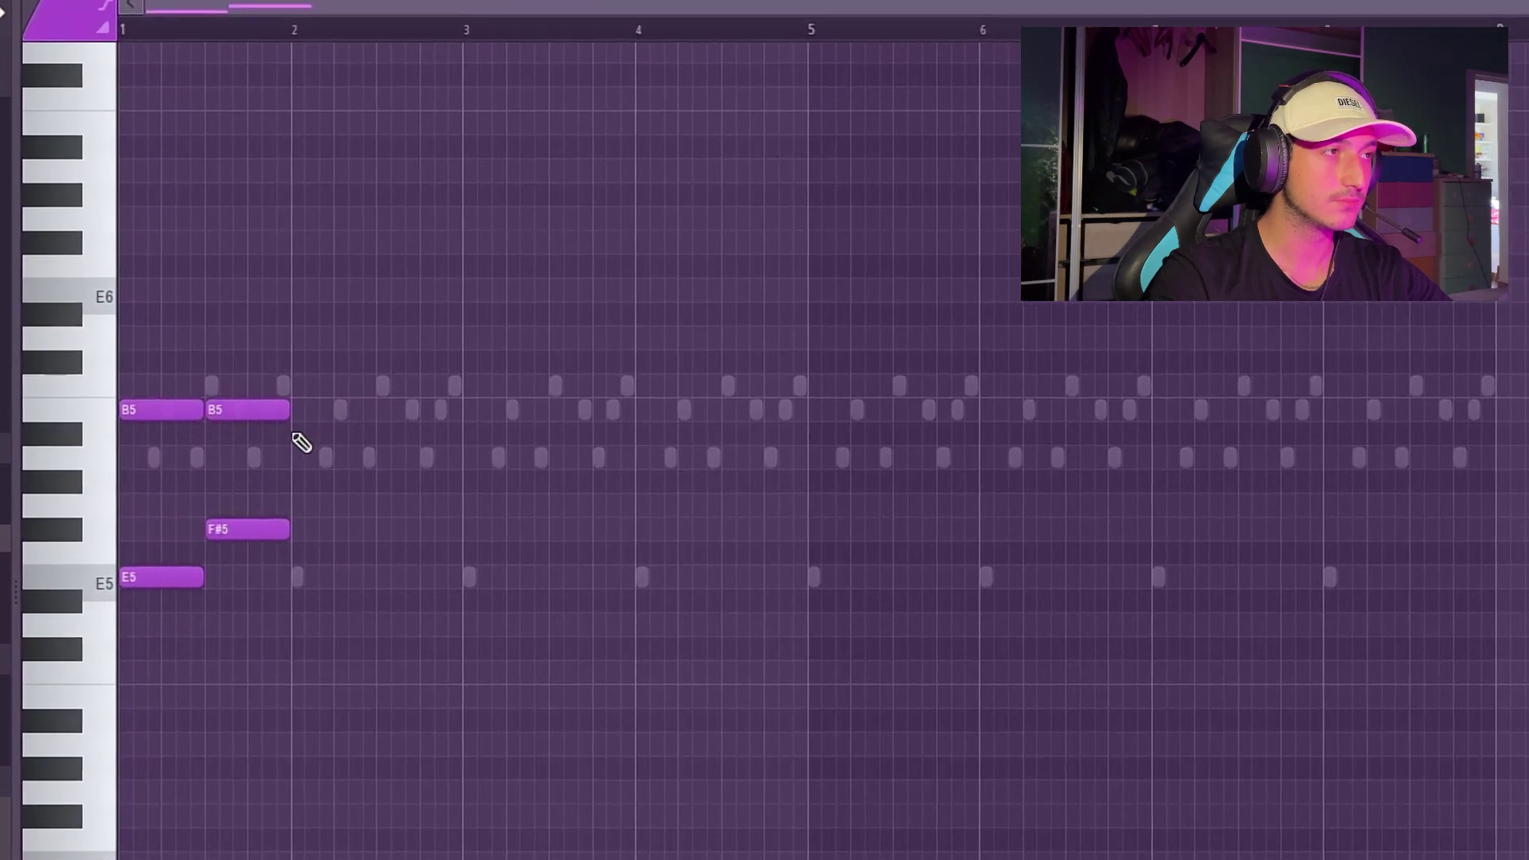
Build the bar-2 choir voicings by raising B5 to C6 and adding G5, extended to the next bar.
drag(264, 393, 266, 369)
click(328, 503)
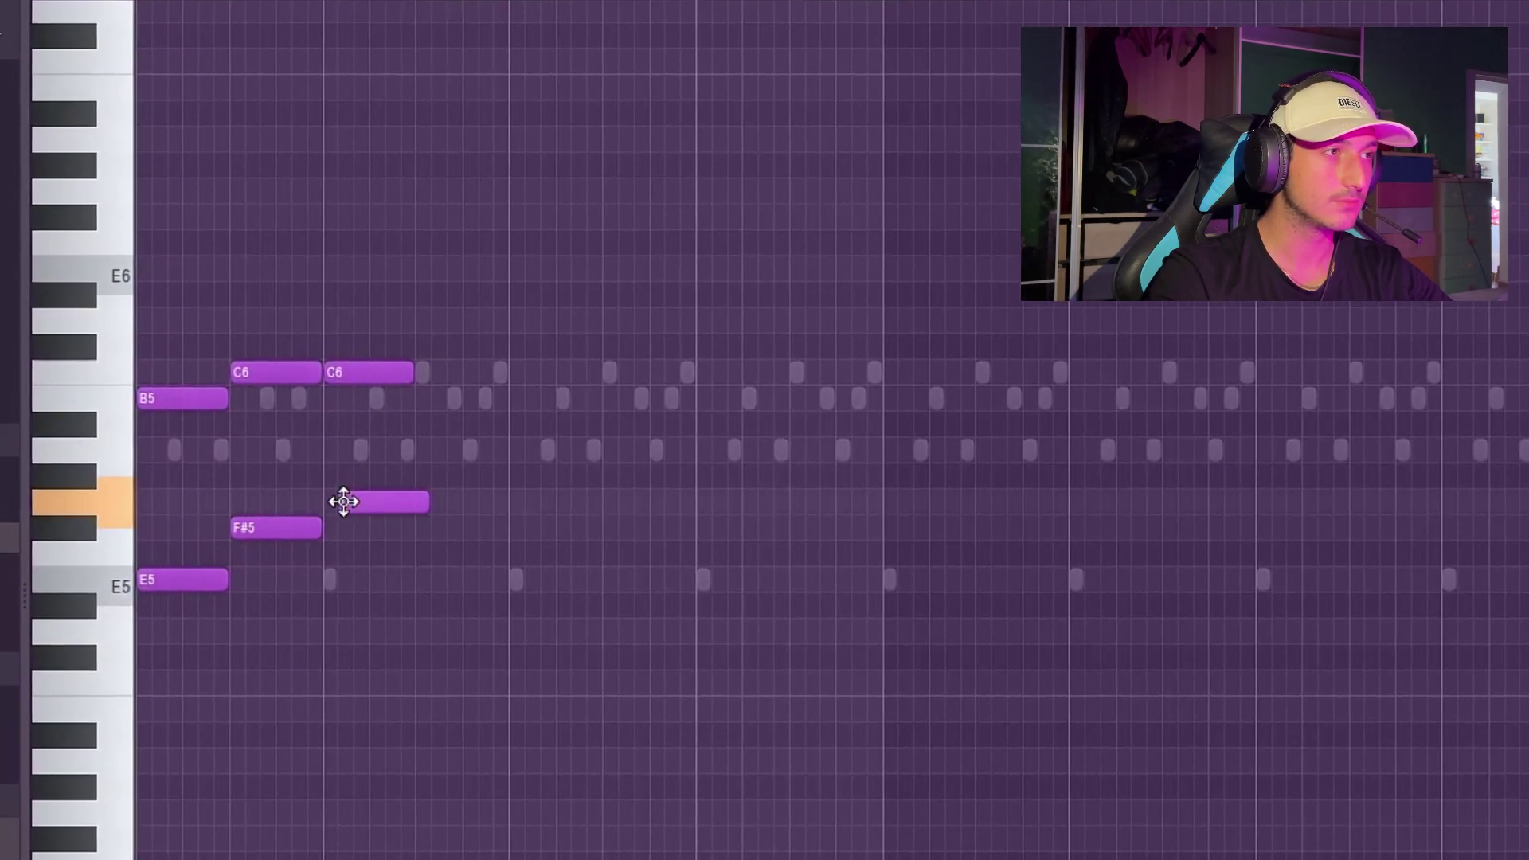
drag(466, 561, 362, 329)
drag(433, 366, 517, 379)
key(ctrl+a)
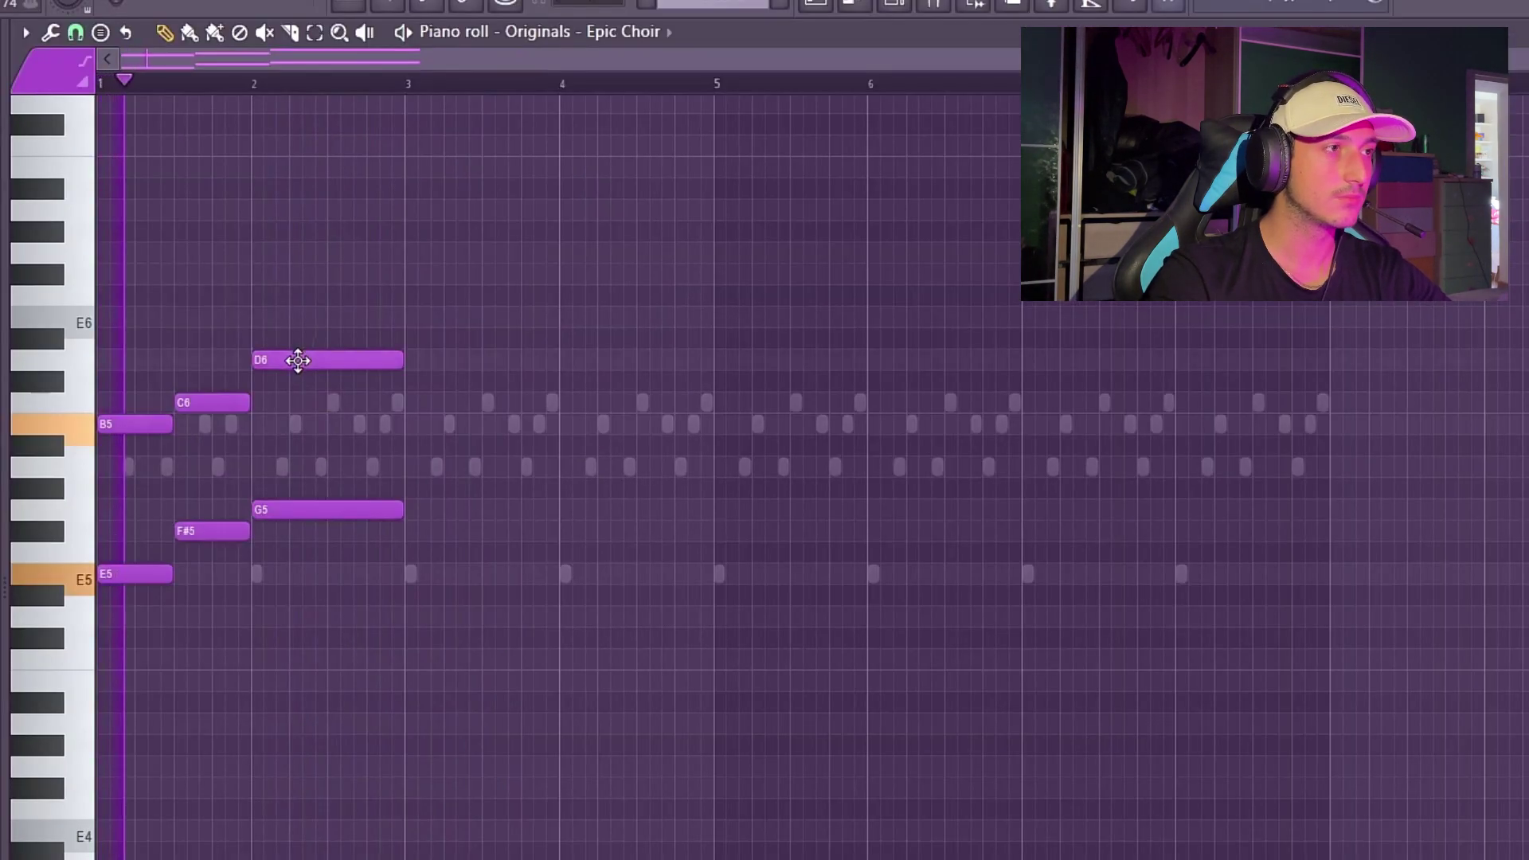
drag(294, 360, 293, 436)
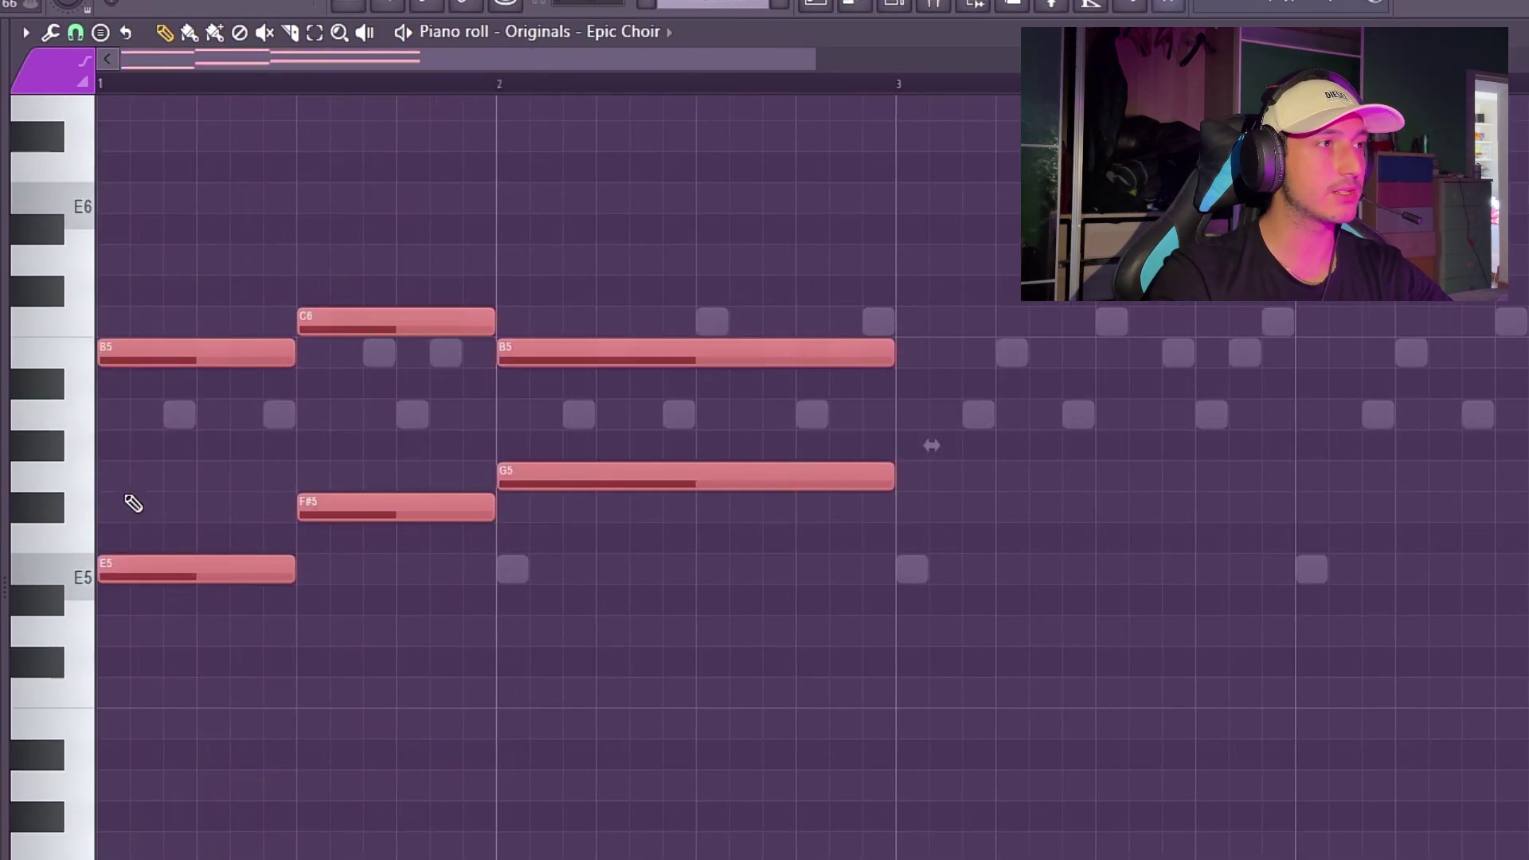
Try G5 and A5 notes around the opening E5–B5 chord and audition them.
click(132, 477)
drag(492, 472, 298, 478)
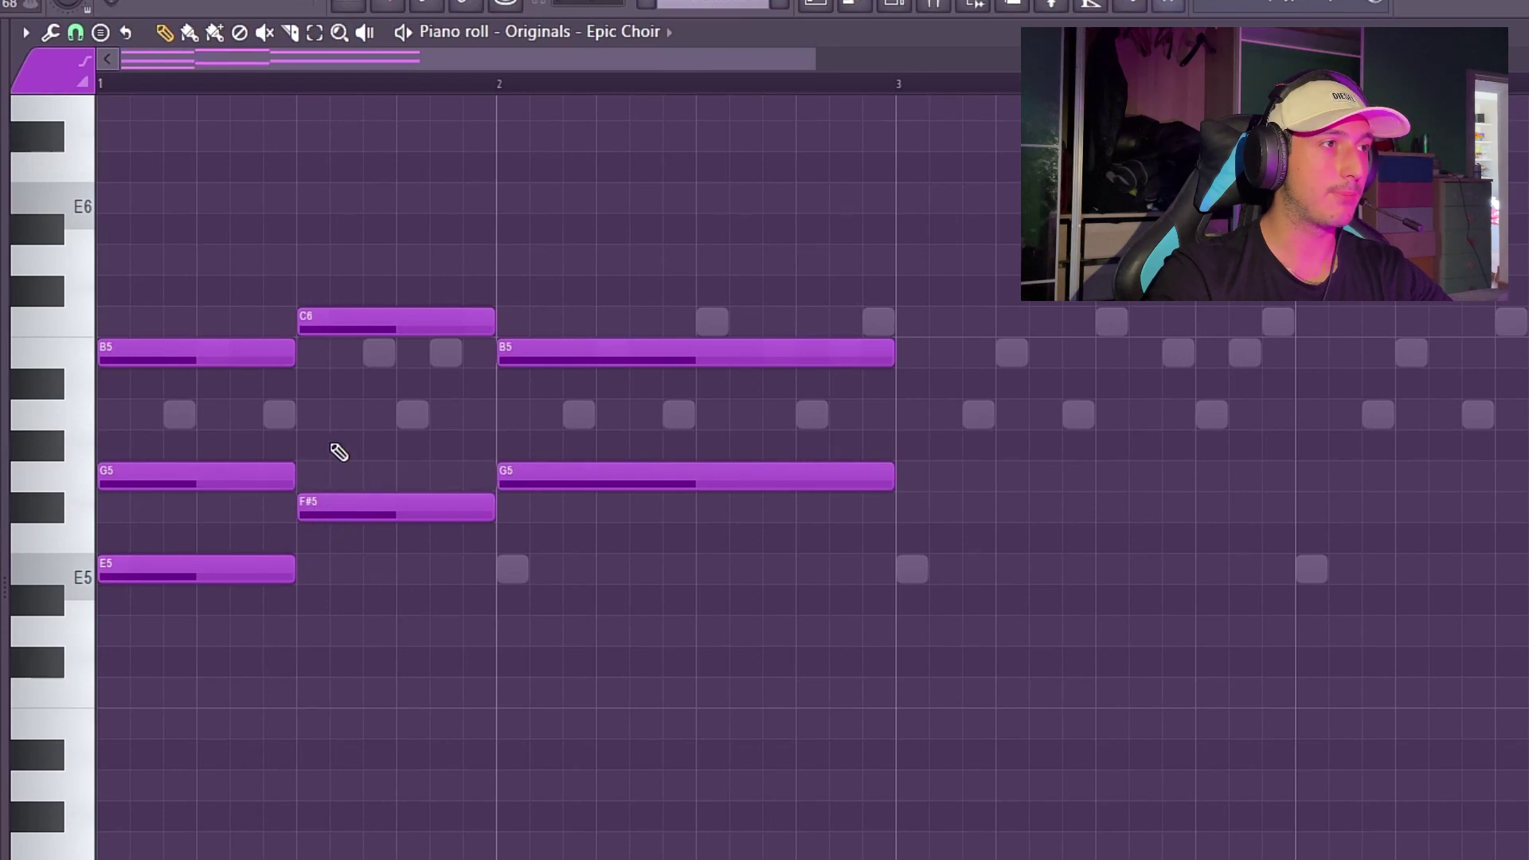
click(351, 415)
scroll(341, 390, up, 3)
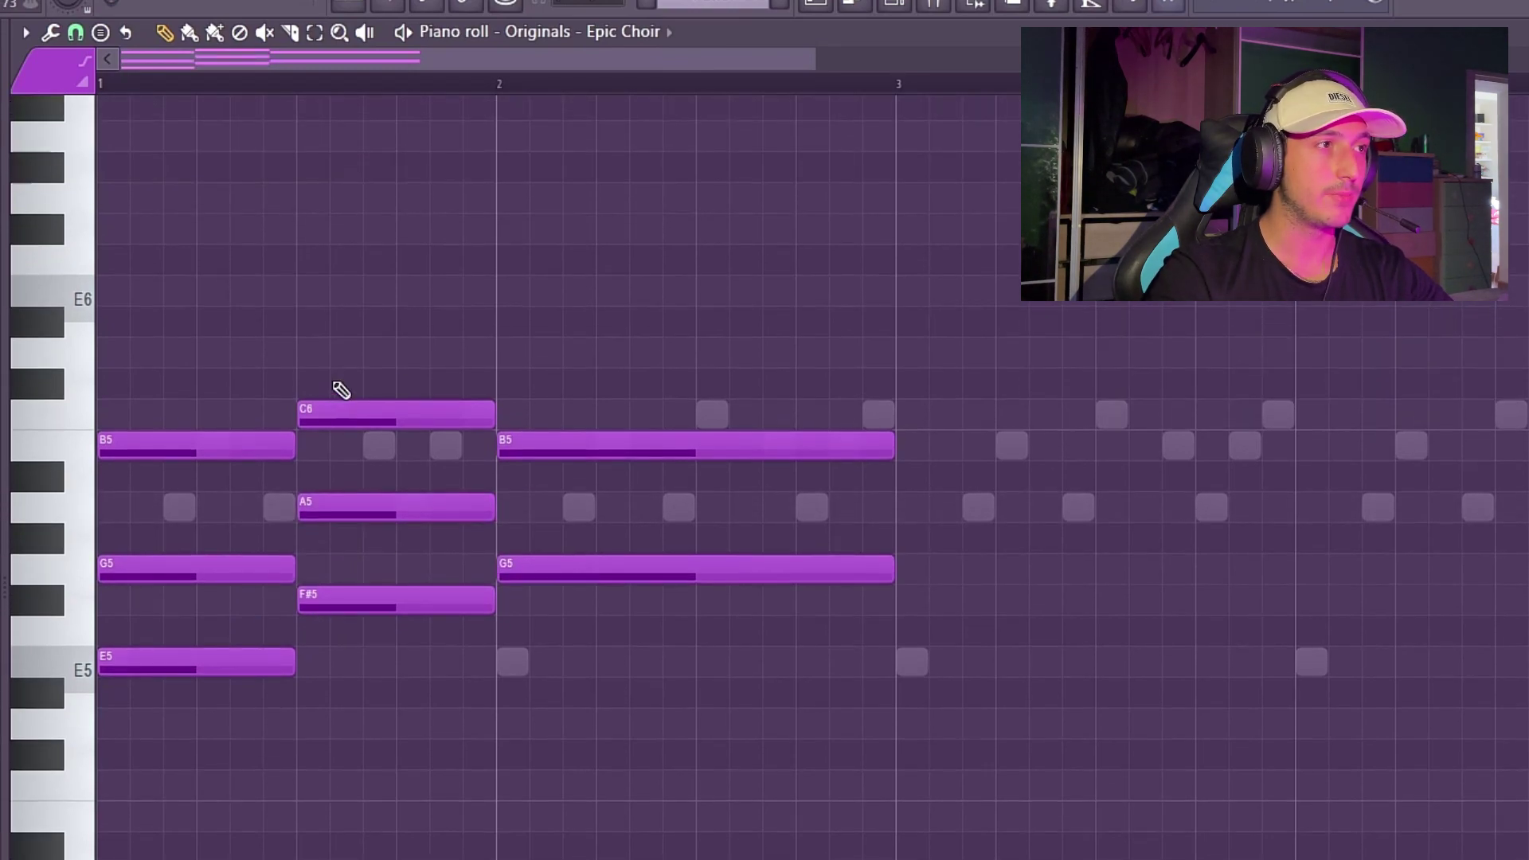
drag(351, 407, 317, 413)
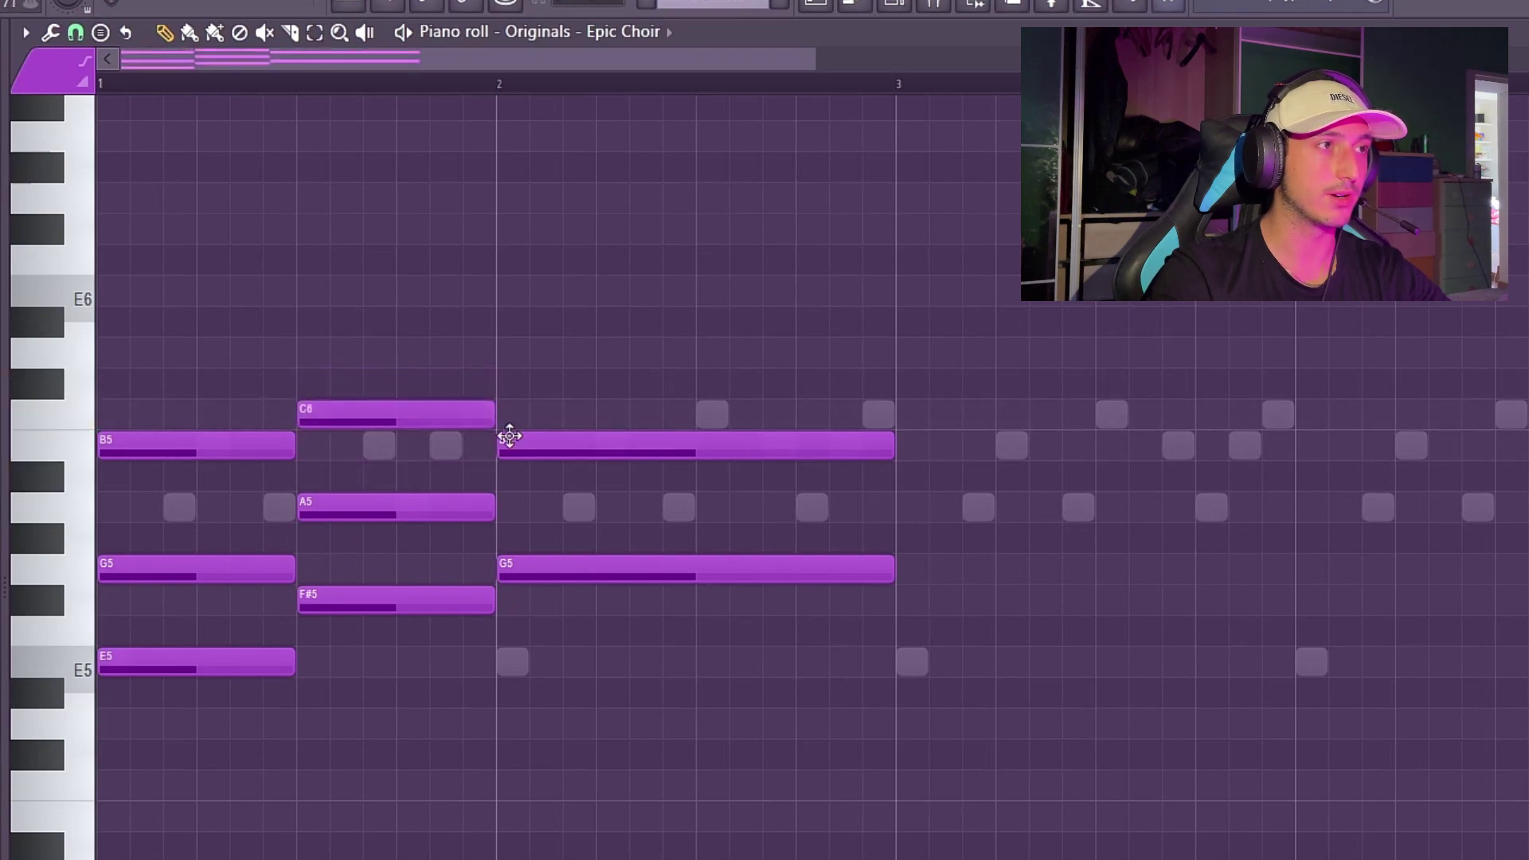
key(space)
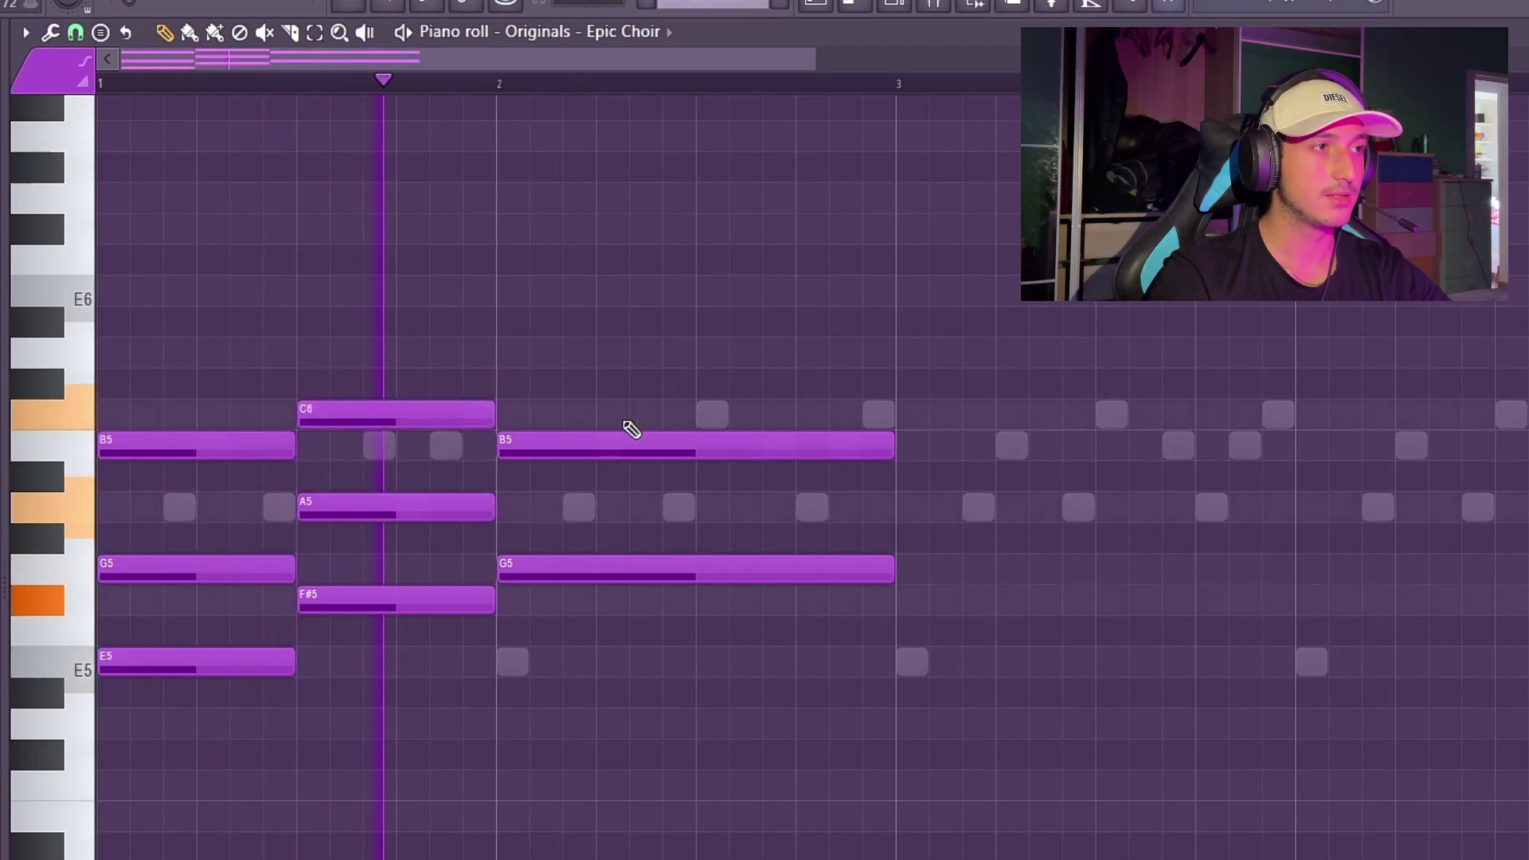
Audition a D6 note, then delete the D6, A5 and first G5 notes.
click(589, 352)
key(space)
right_click(554, 352)
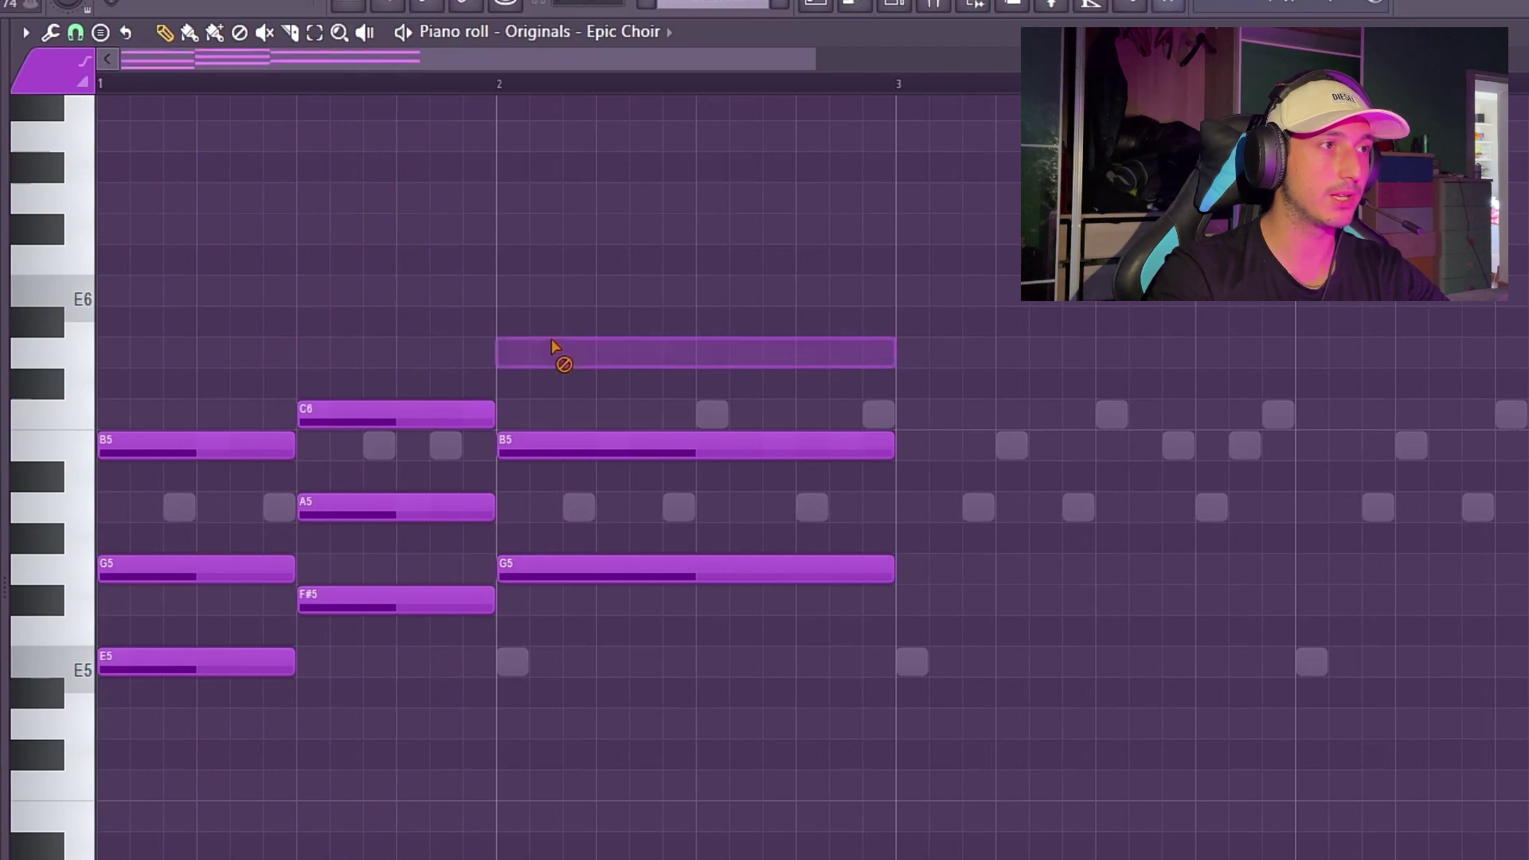
right_click(350, 507)
right_click(286, 568)
ctrl+scroll(557, 713, down, 2)
key(space)
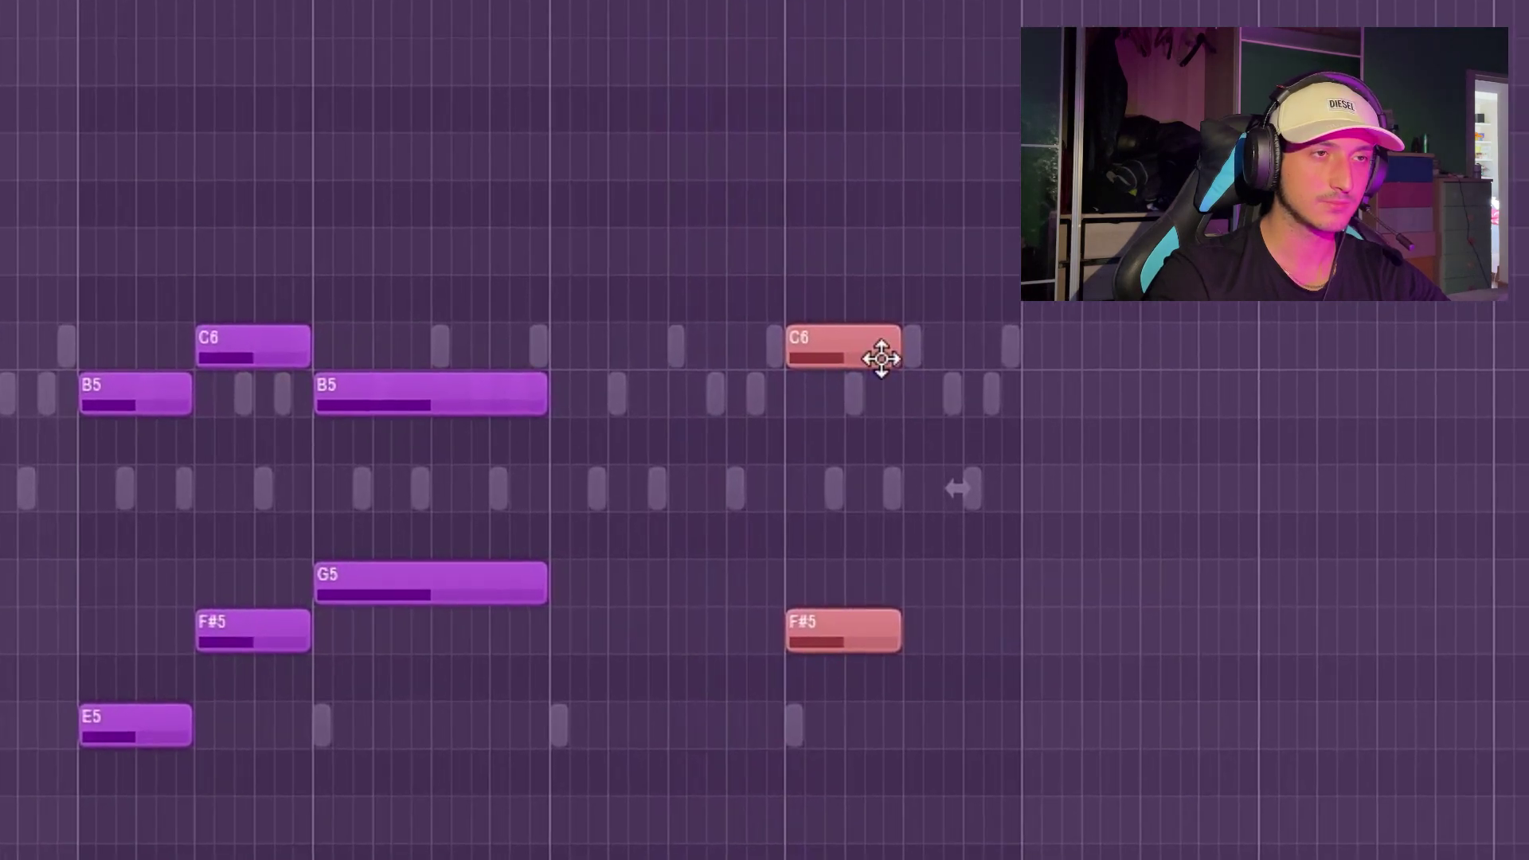
Remove a stray C6 and add the later F#5–A5 and E5–G5 voicings.
right_click(881, 358)
click(814, 483)
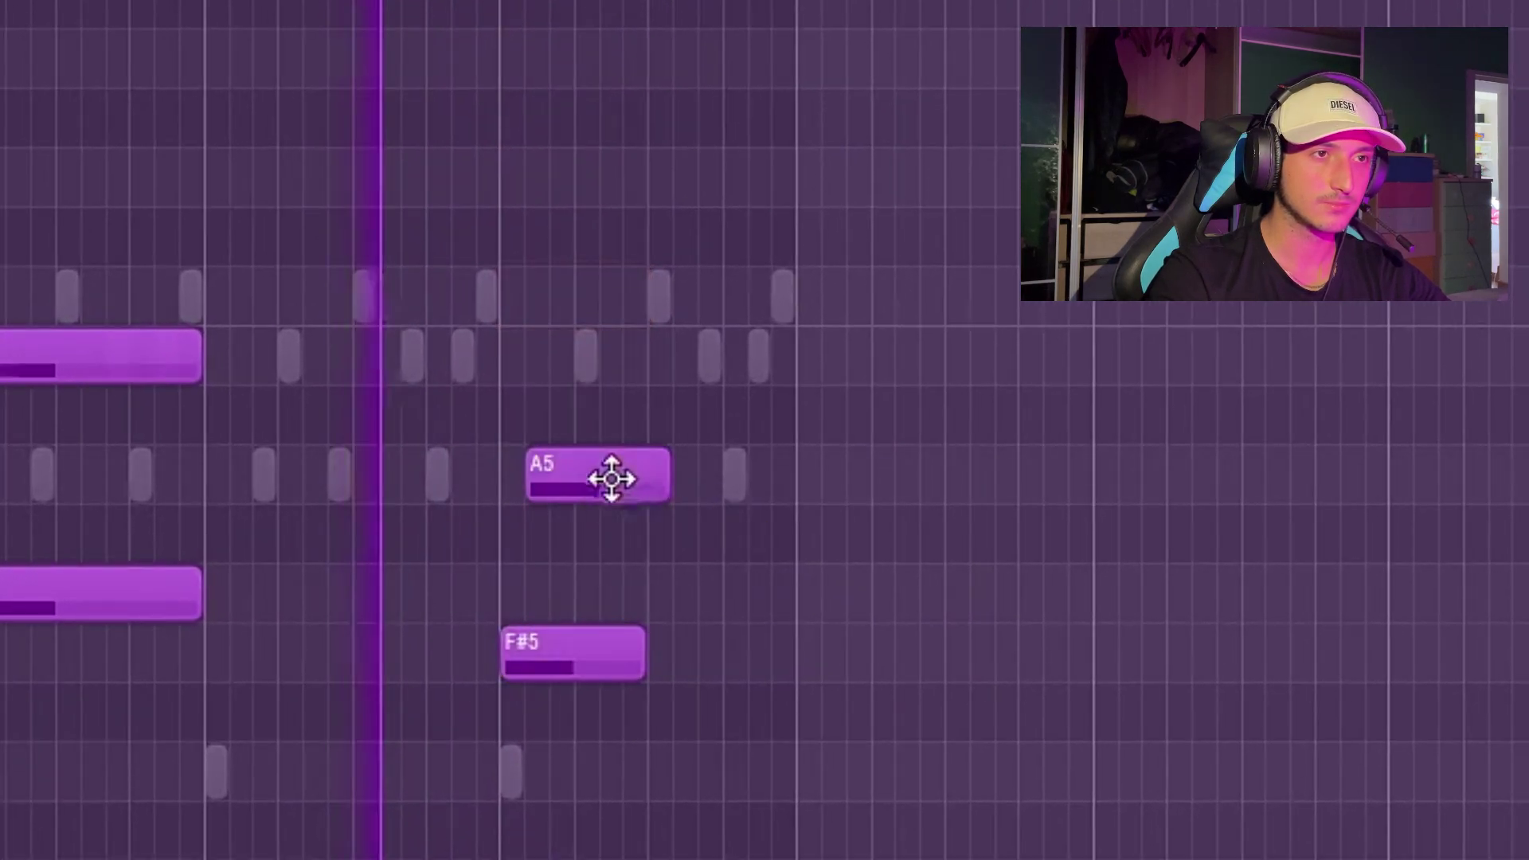
drag(873, 488, 852, 487)
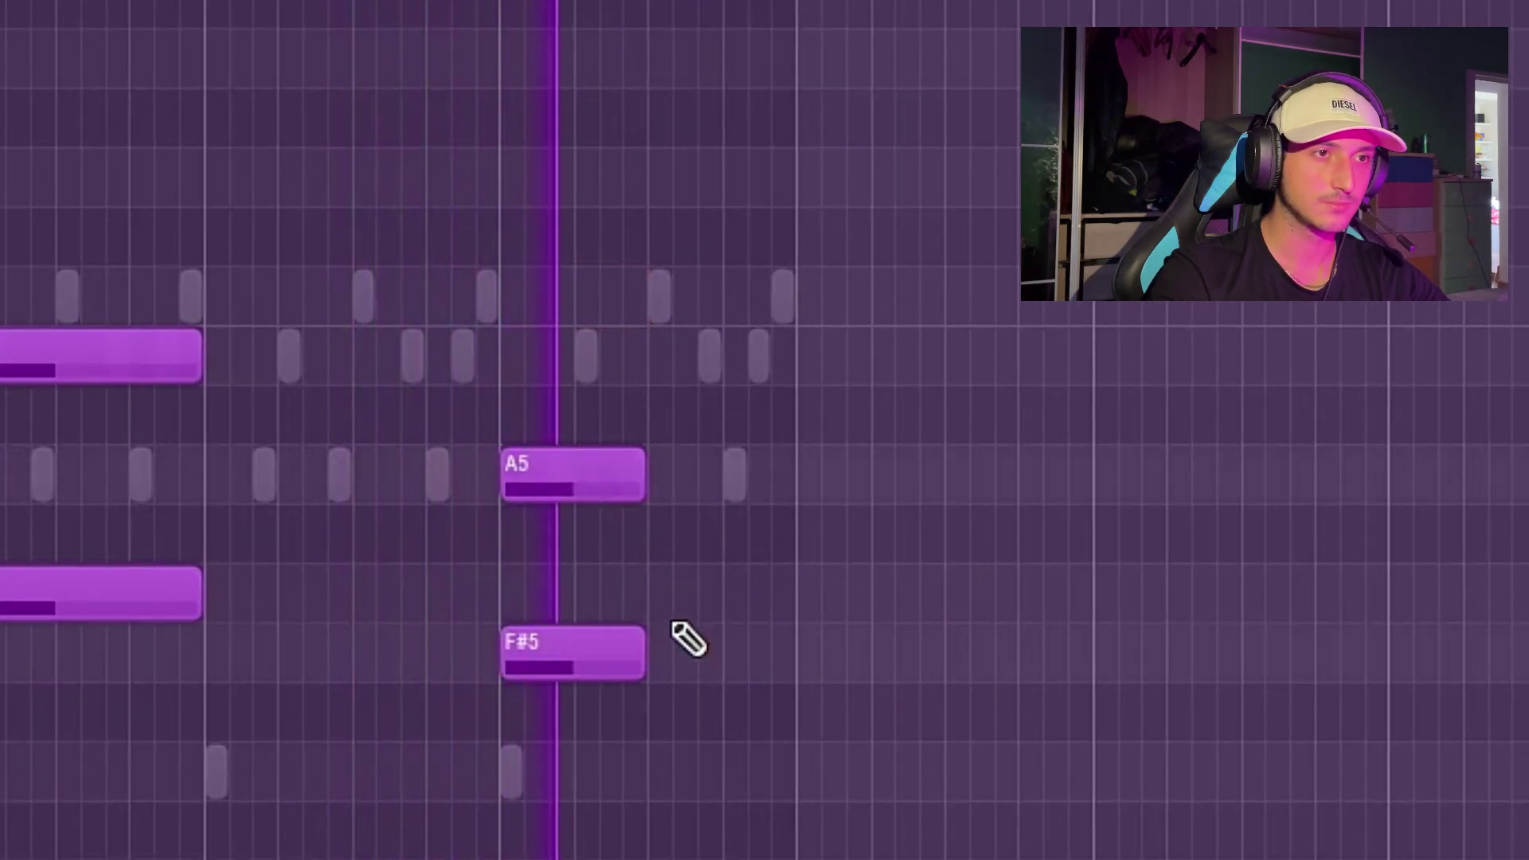
click(692, 591)
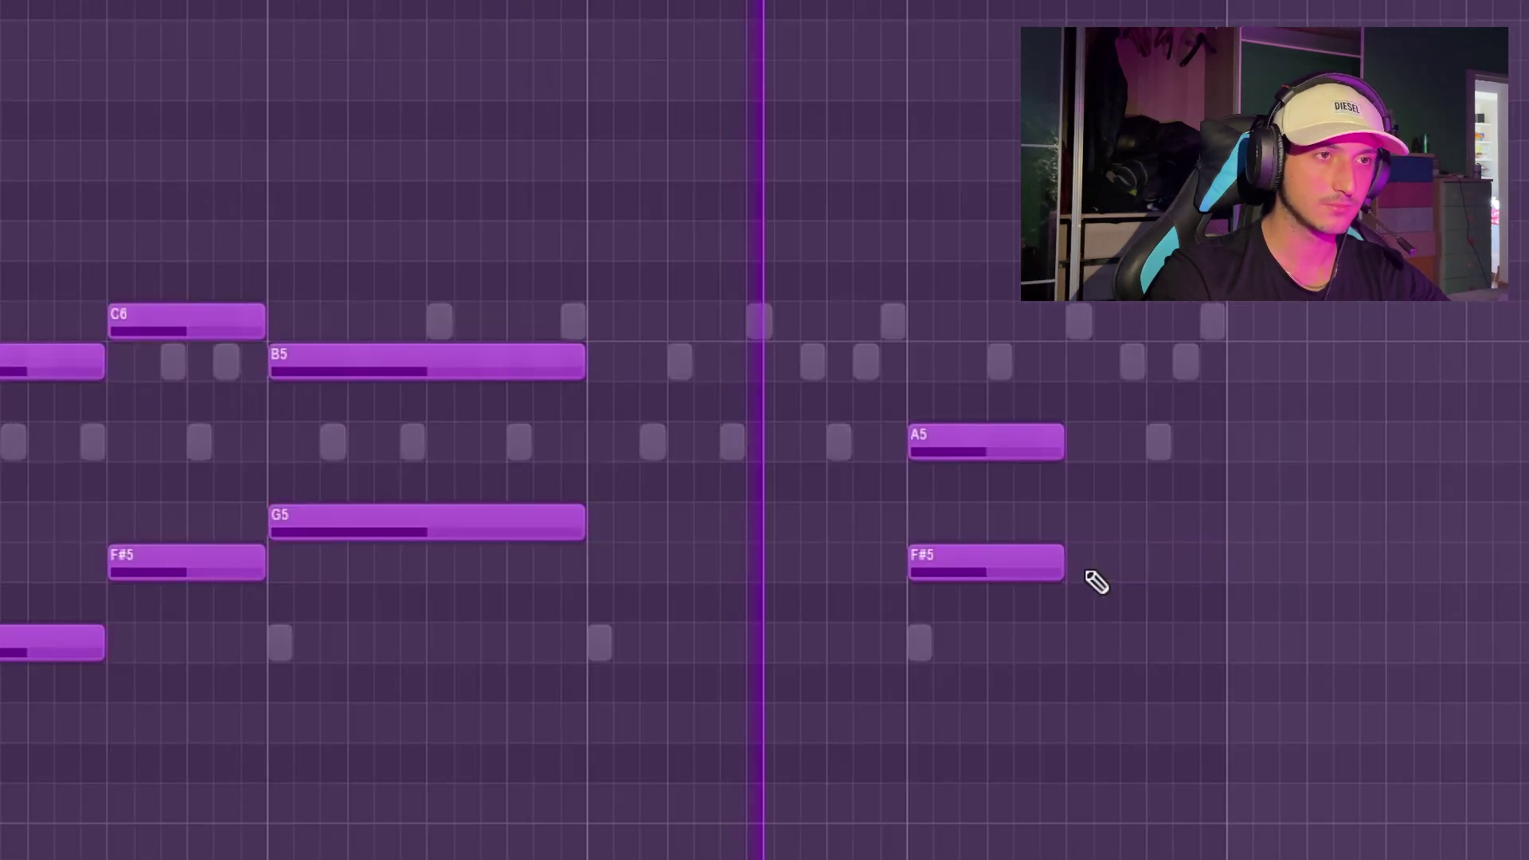
click(1078, 637)
click(1079, 525)
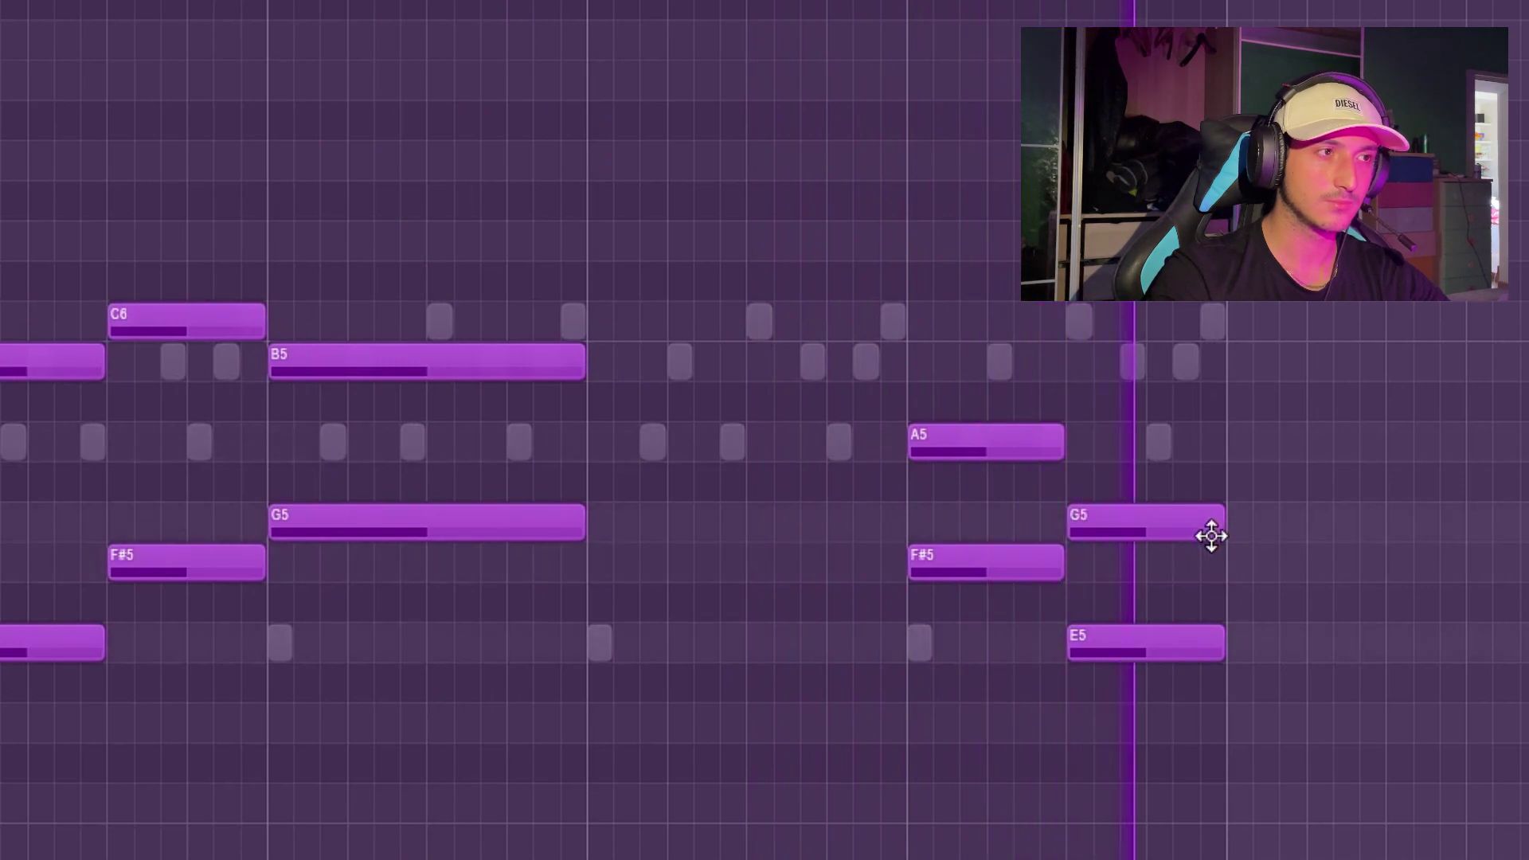
Select the C6 and F#5 notes and shift them left toward the earlier B5 and E5 pair.
drag(1154, 669, 992, 365)
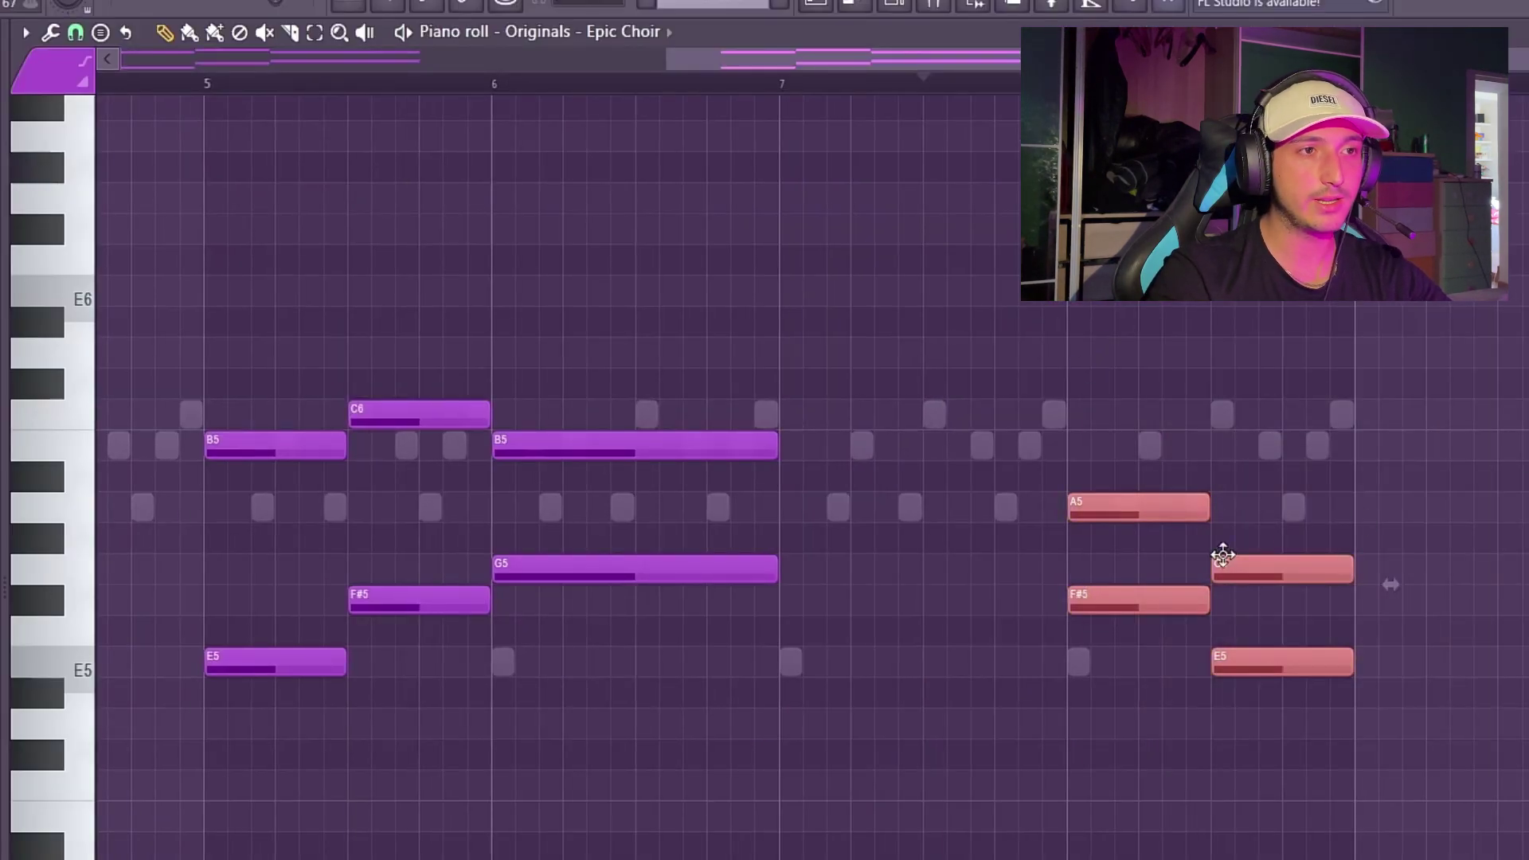
drag(1123, 628, 1126, 488)
drag(414, 676, 390, 368)
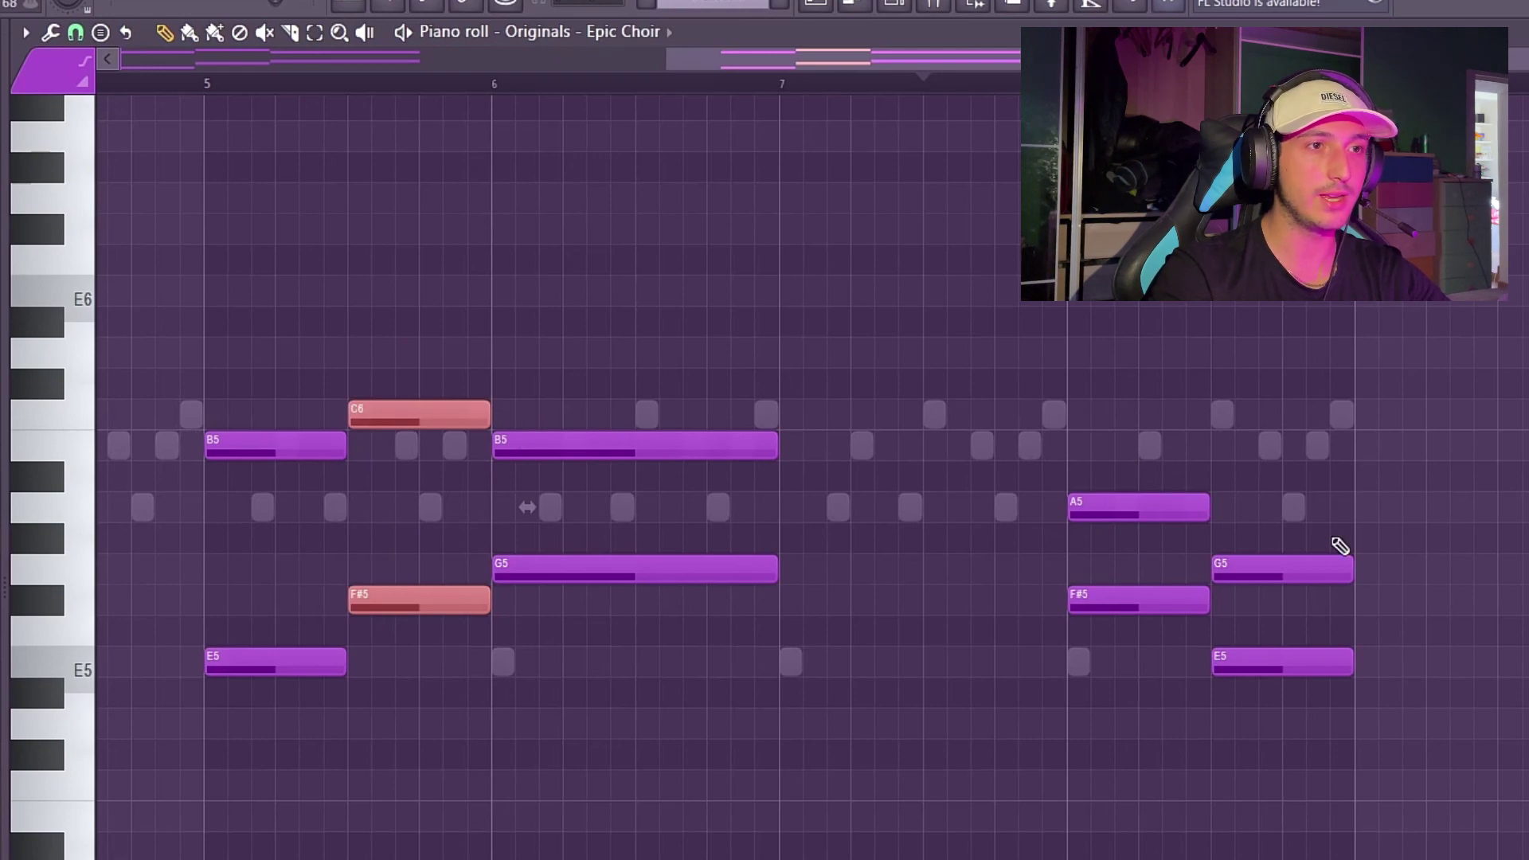
key(Left)
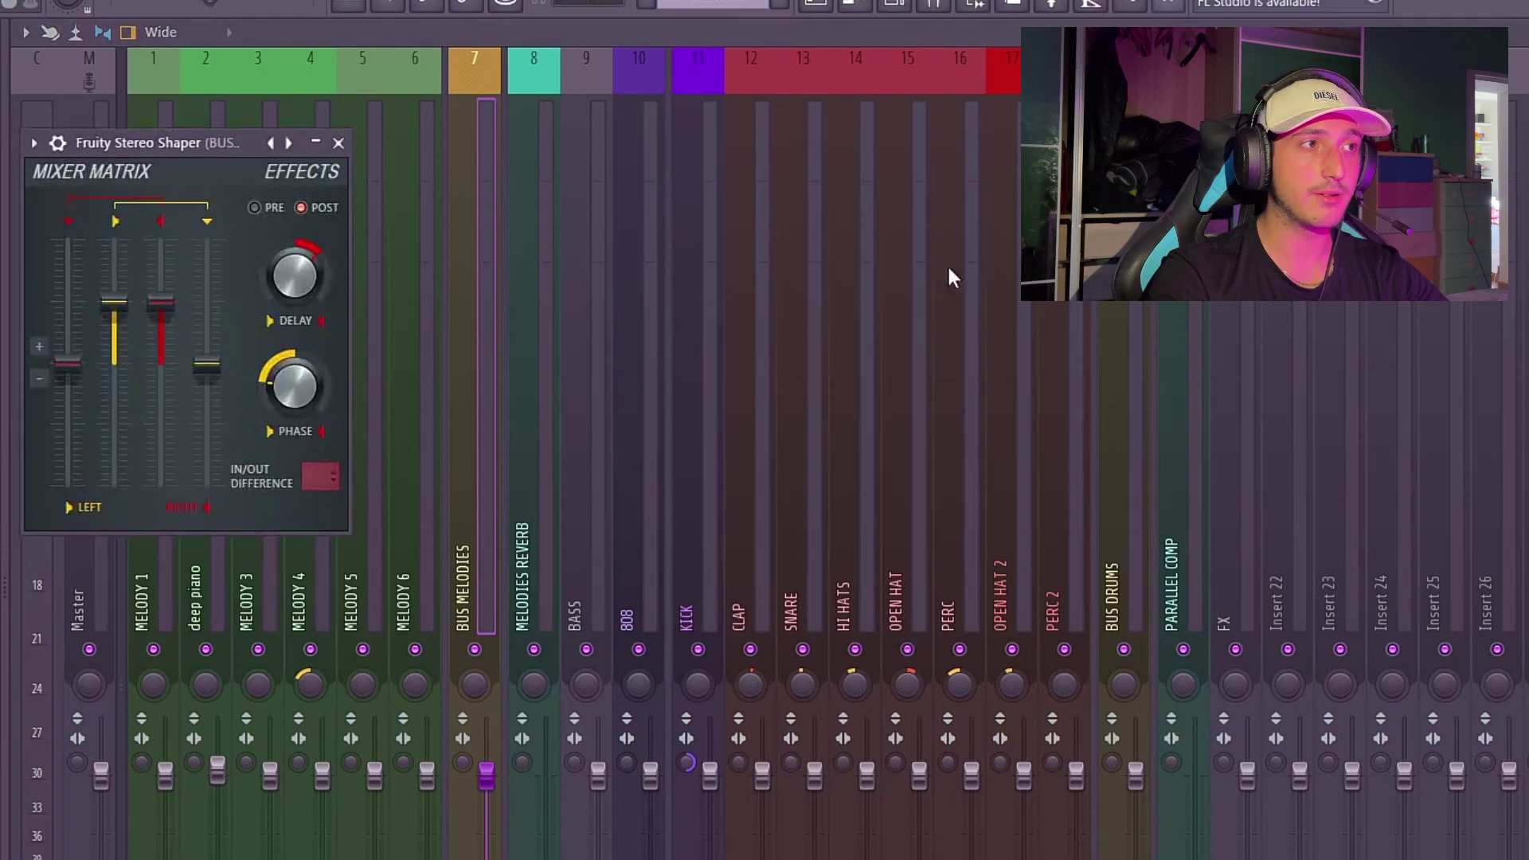
Step from Fruity Stereo Shaper to Parametric EQ 2 on BUS MELODIES, then close the EQ.
click(288, 143)
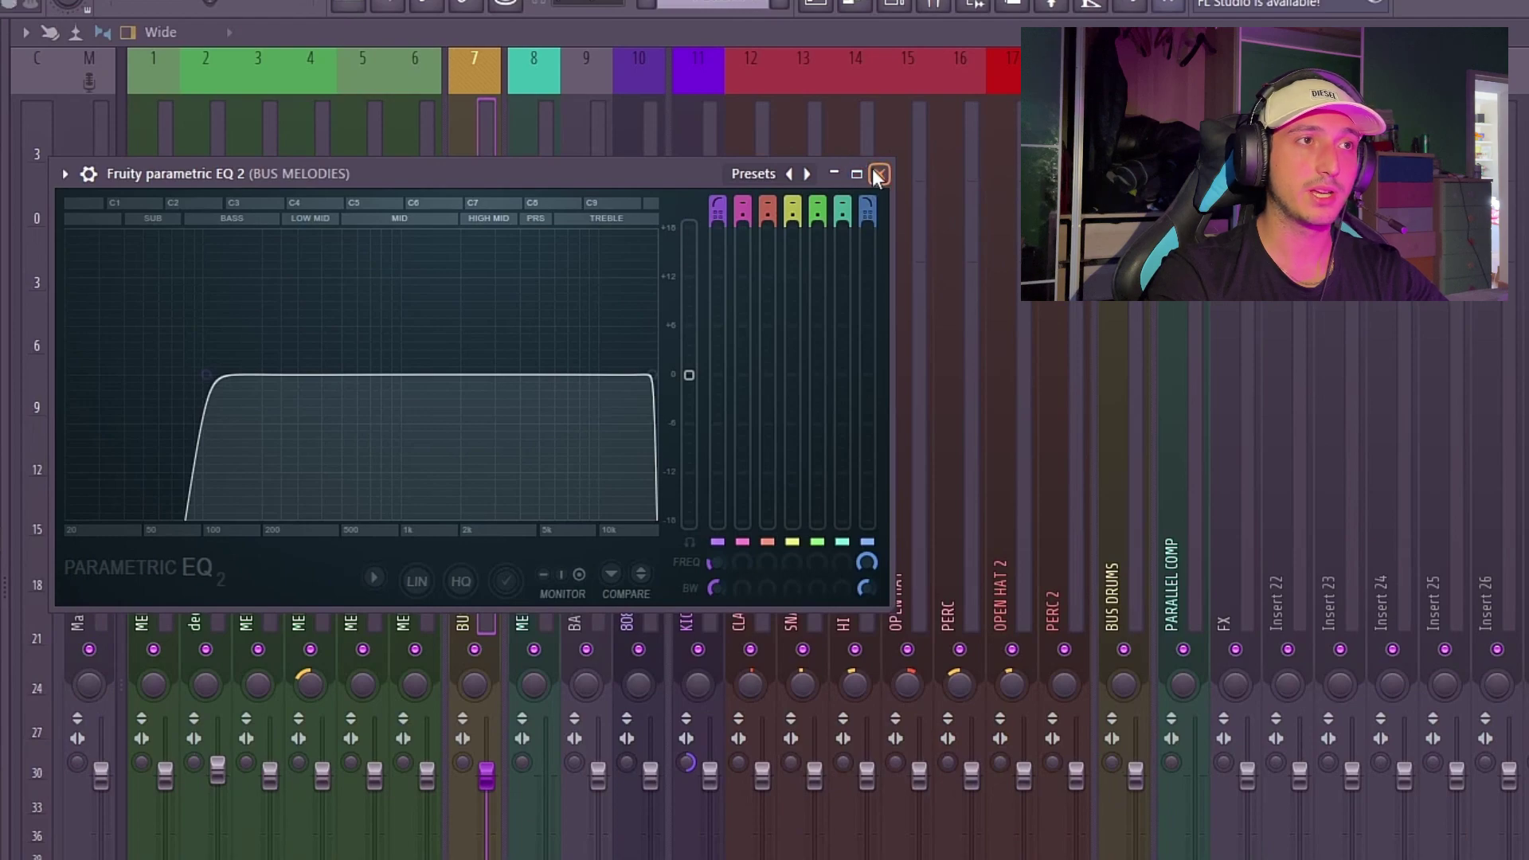
click(890, 91)
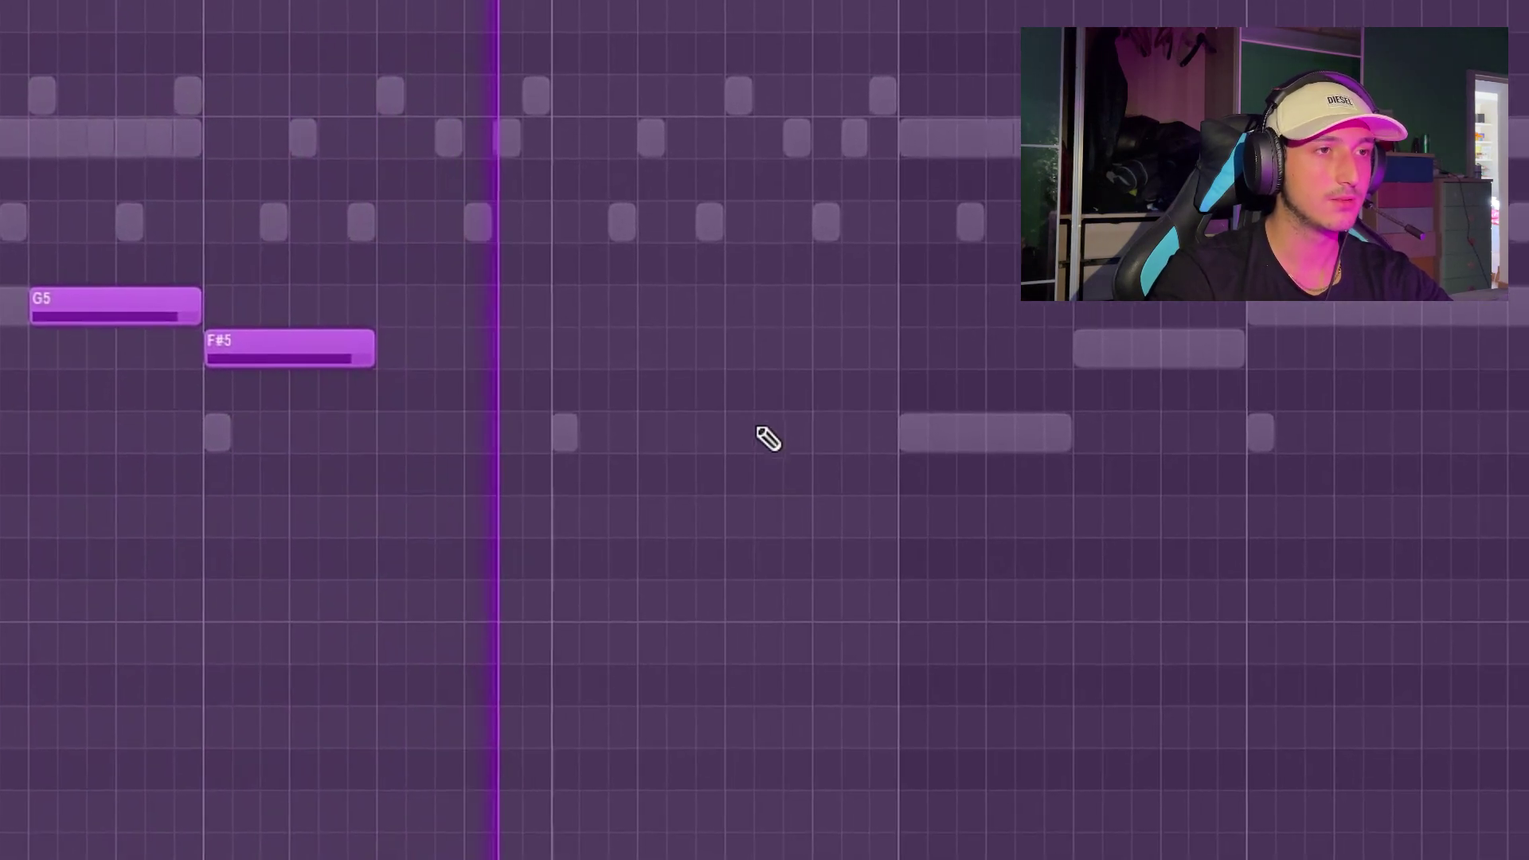
Add D5 and C5 notes, paste the G5–F#5–D5 phrase, and raise B5 to C6 with a B5 after it.
click(783, 522)
key(ctrl+v)
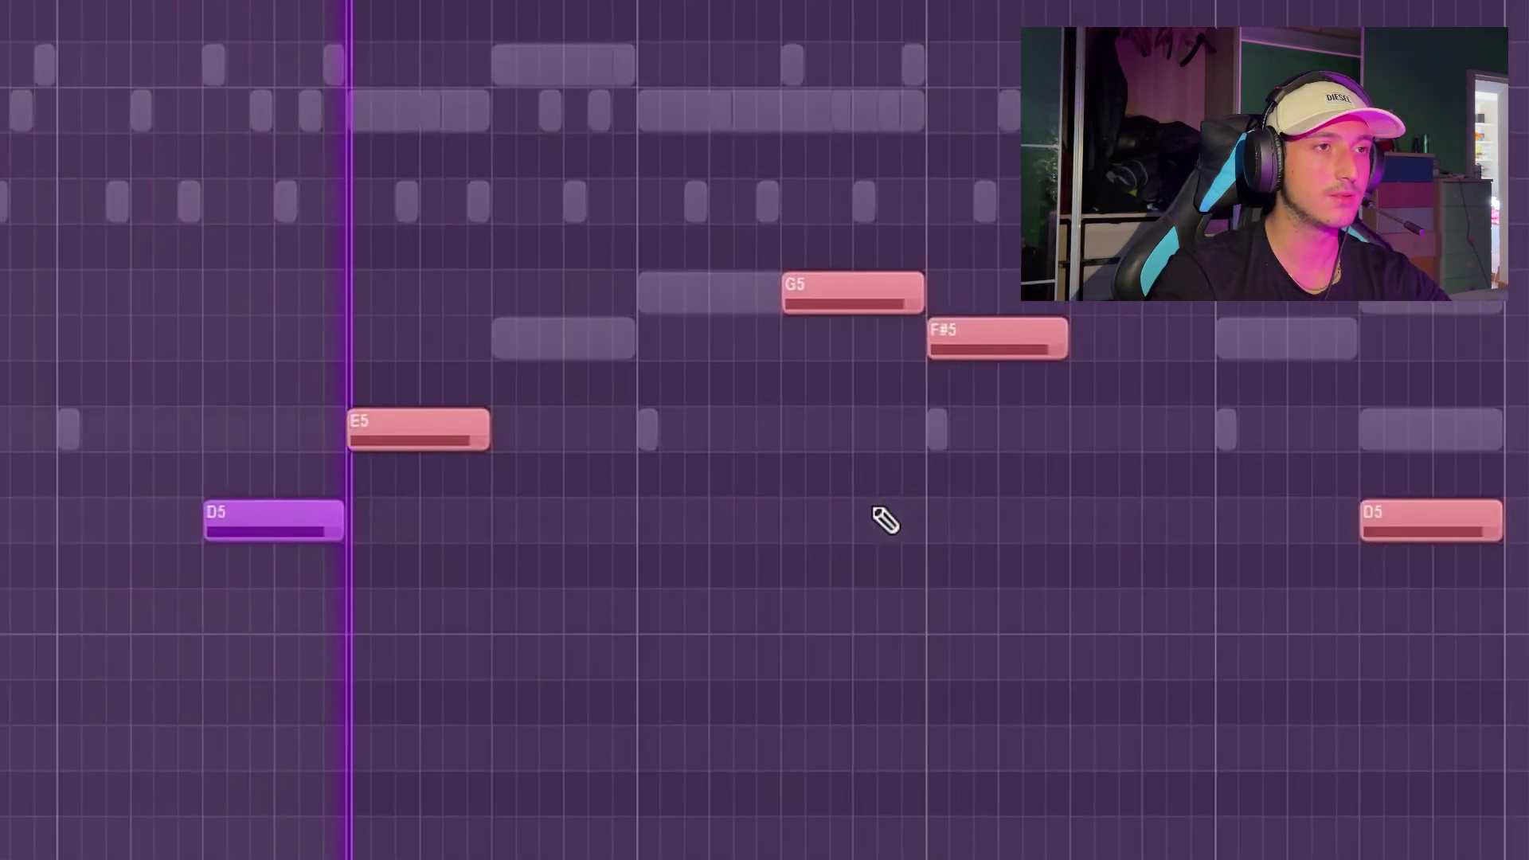
click(824, 653)
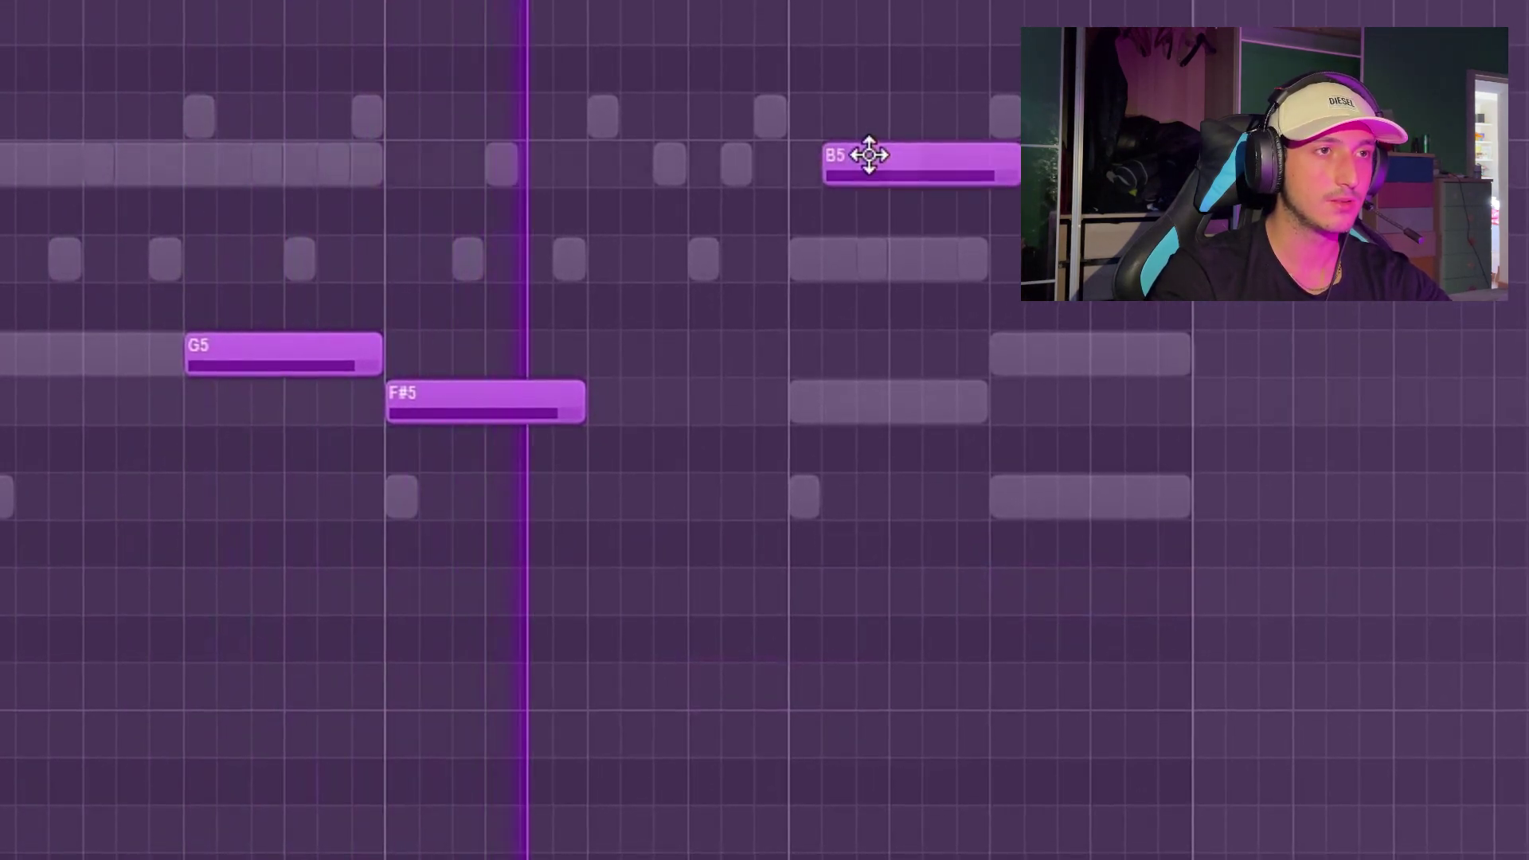
drag(868, 154, 833, 95)
click(1043, 163)
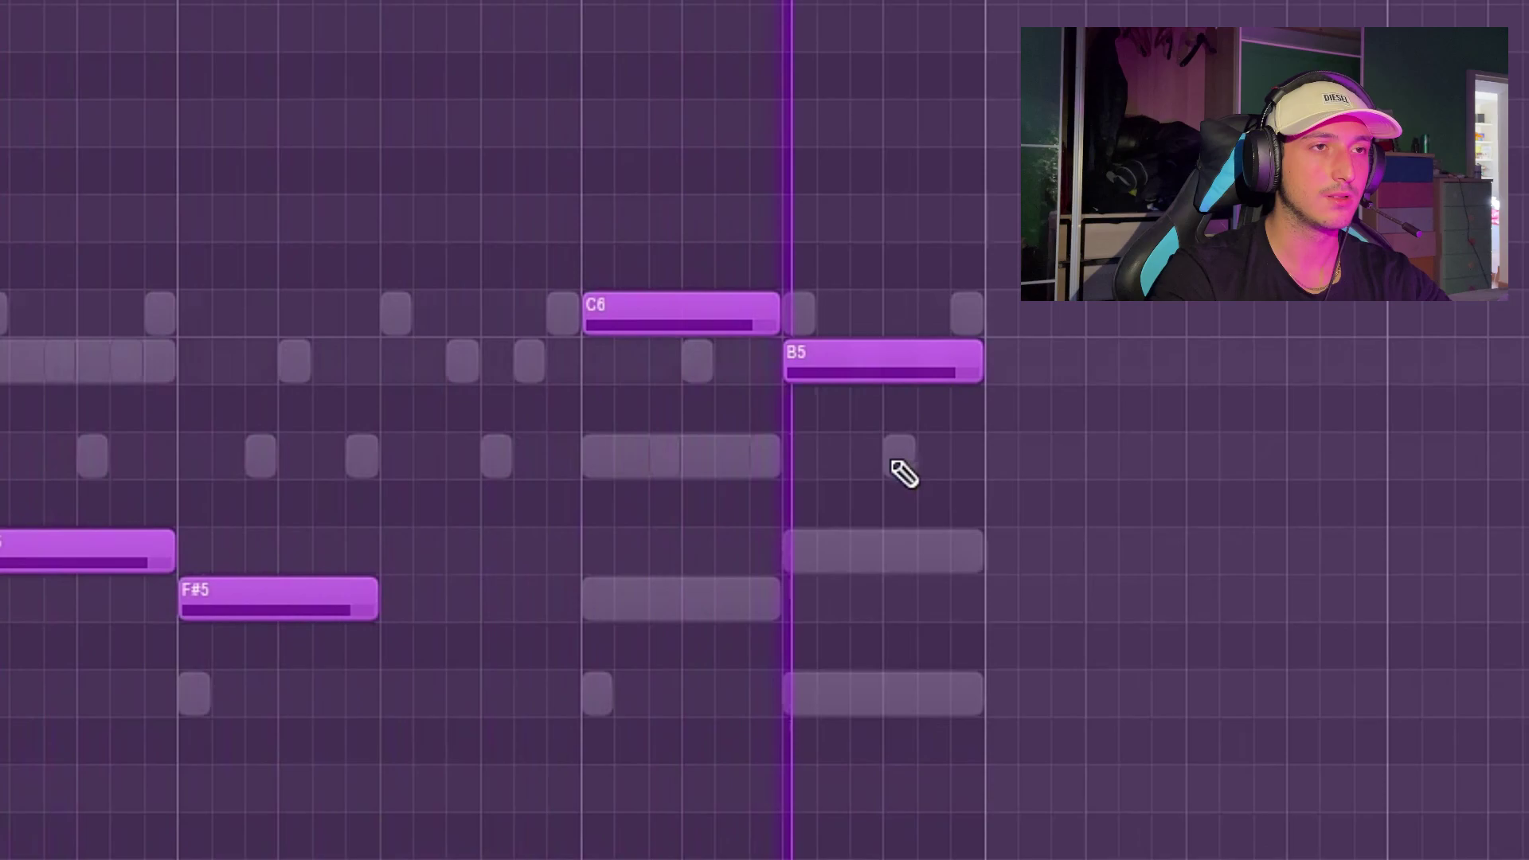
key(F6)
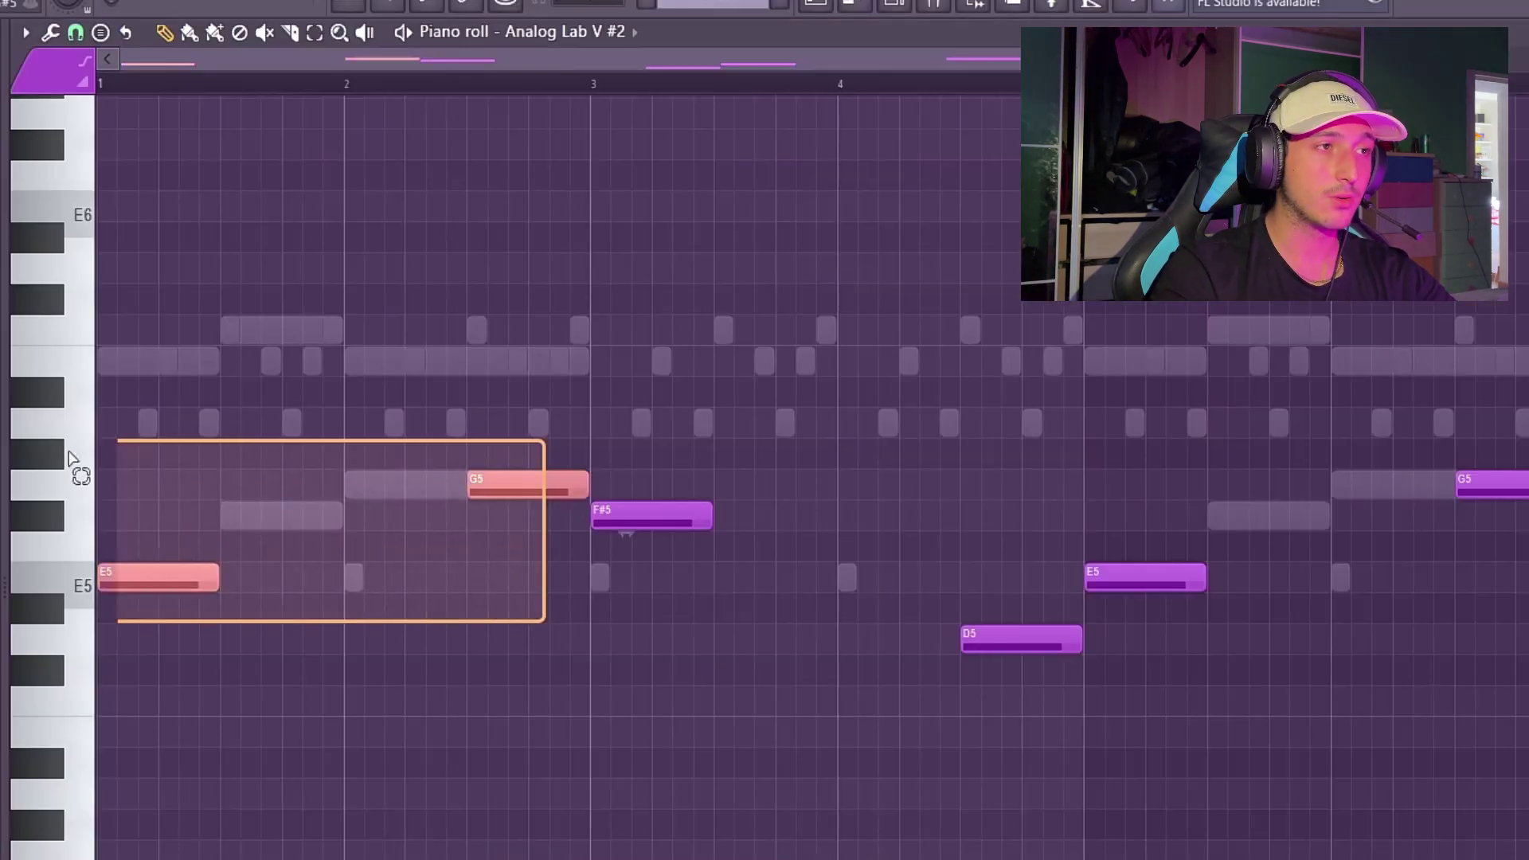
drag(753, 591, 530, 413)
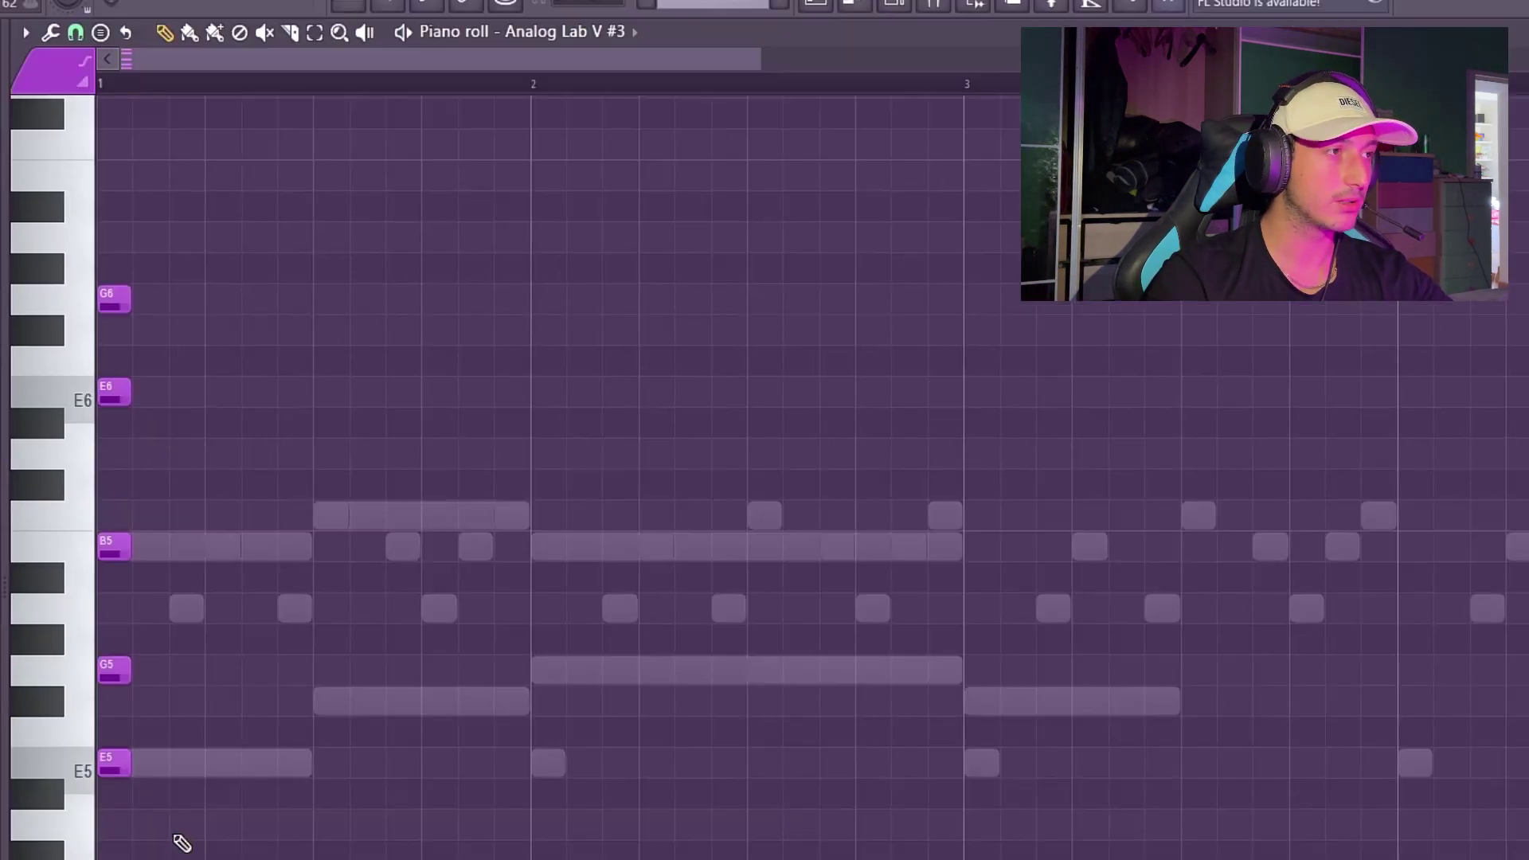
Strum the E minor chord with the Strumizer (Alt+S) and preview the result.
key(alt+s)
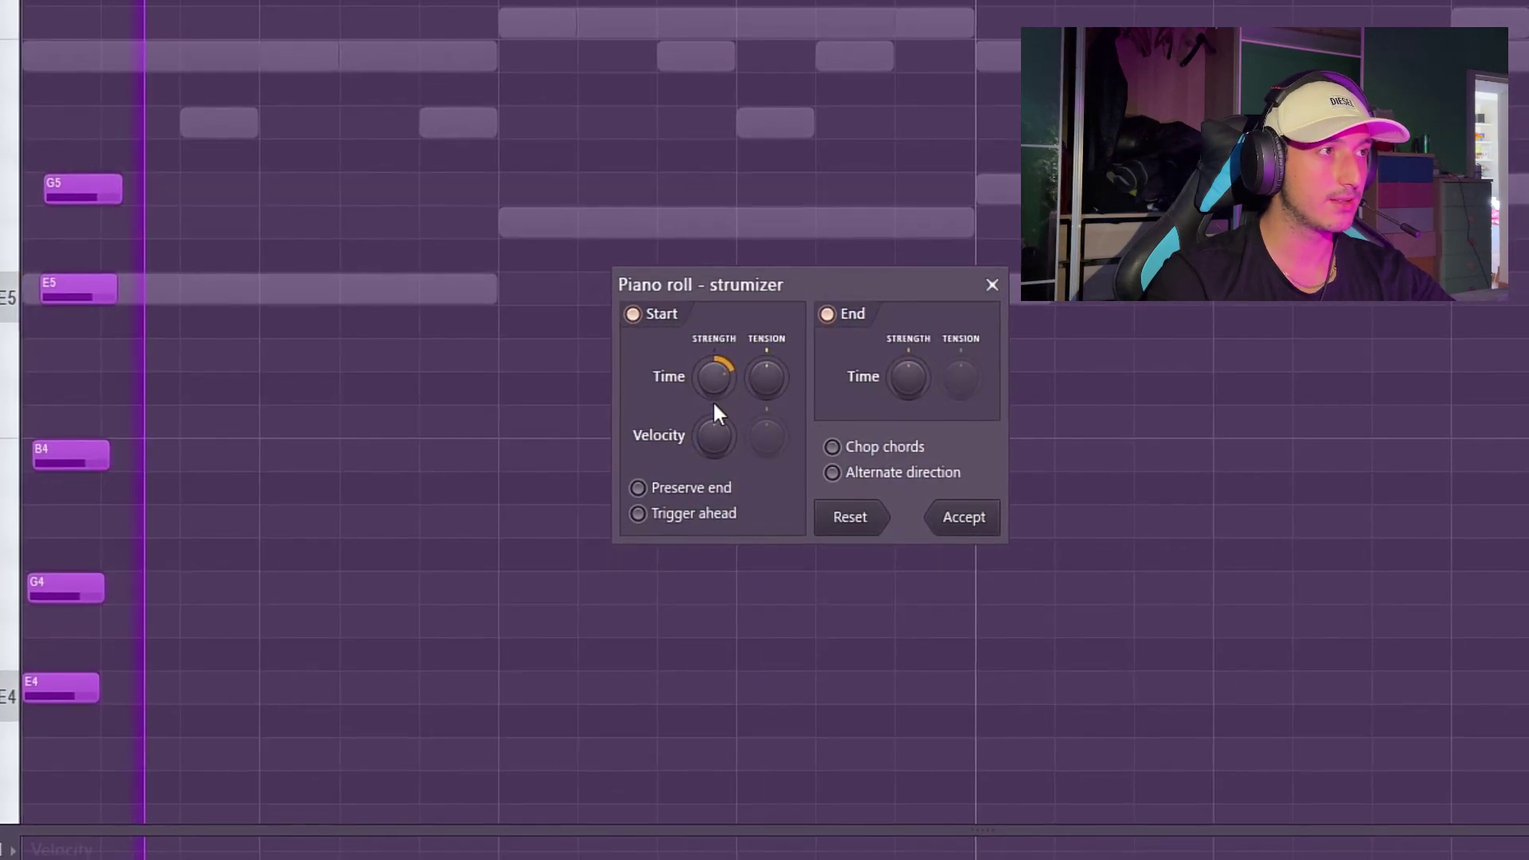
key(space)
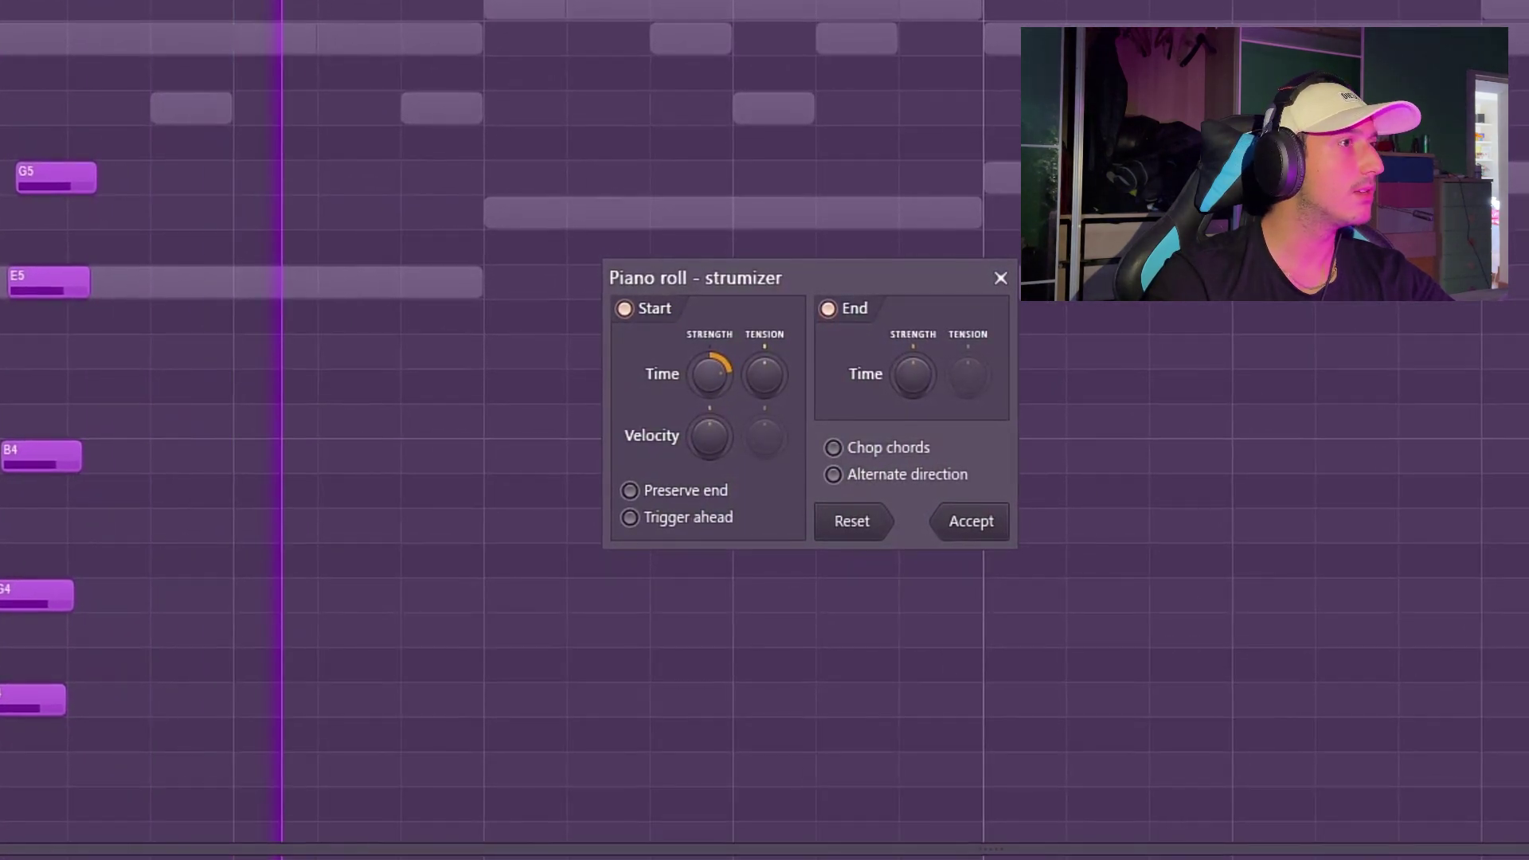
key(Return)
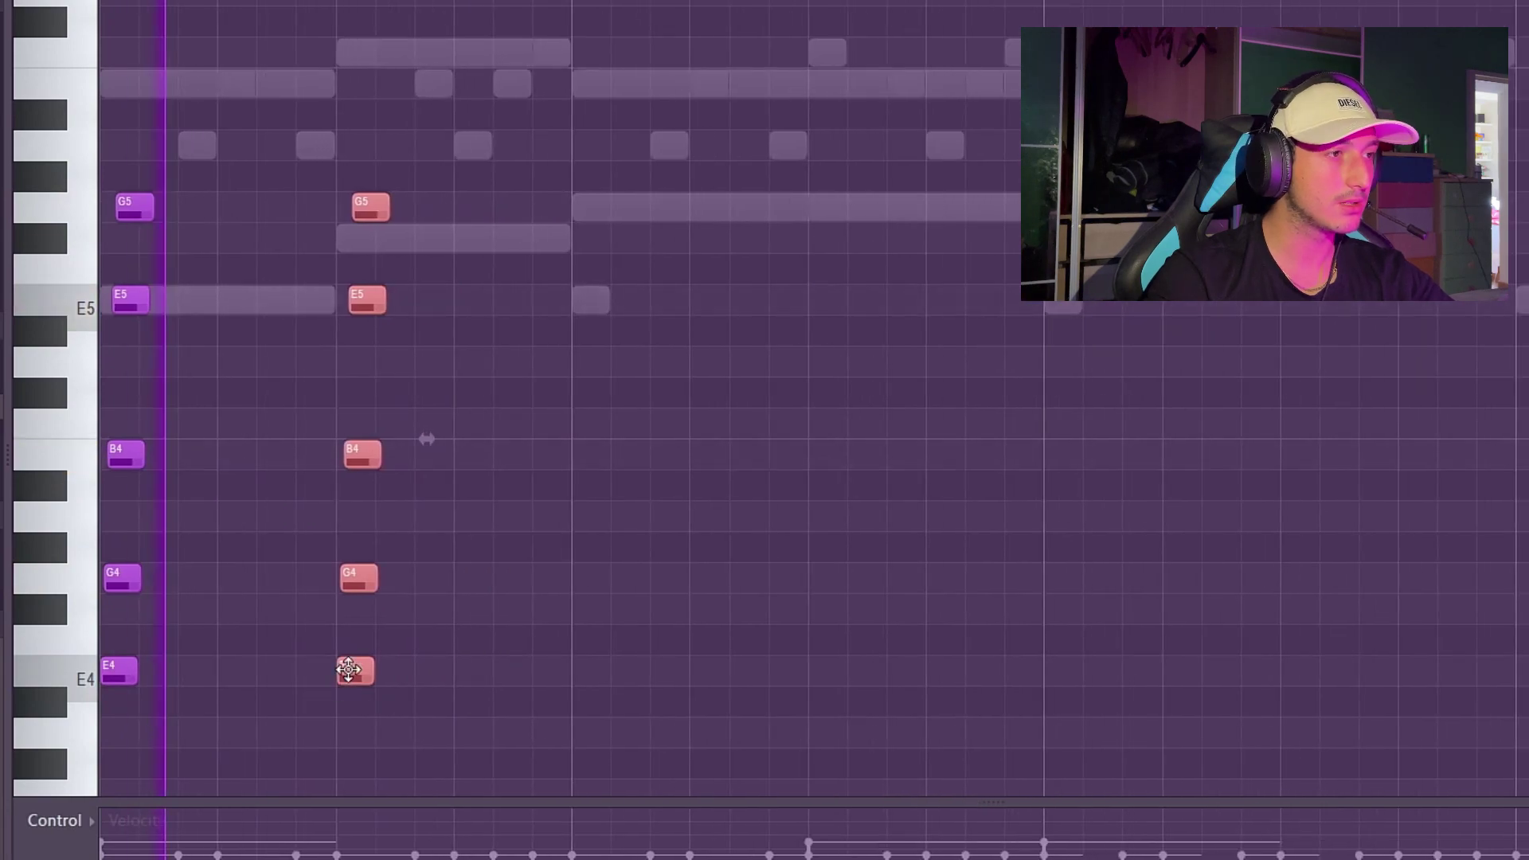
Copy the strummed chord along the bar, with the later repeats using the F# voicing.
drag(835, 676, 895, 677)
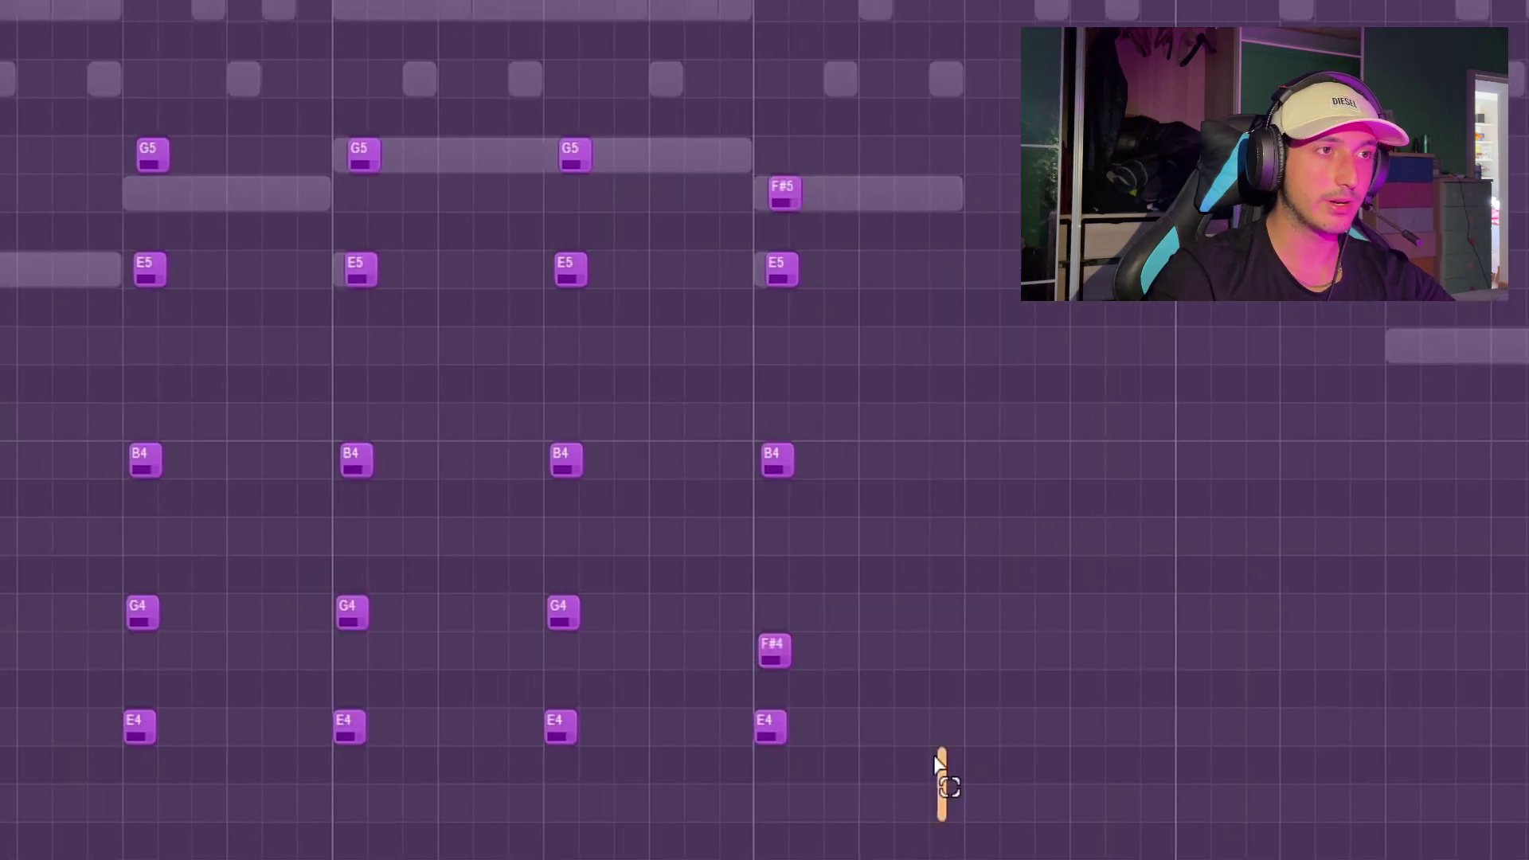
drag(943, 816, 750, 31)
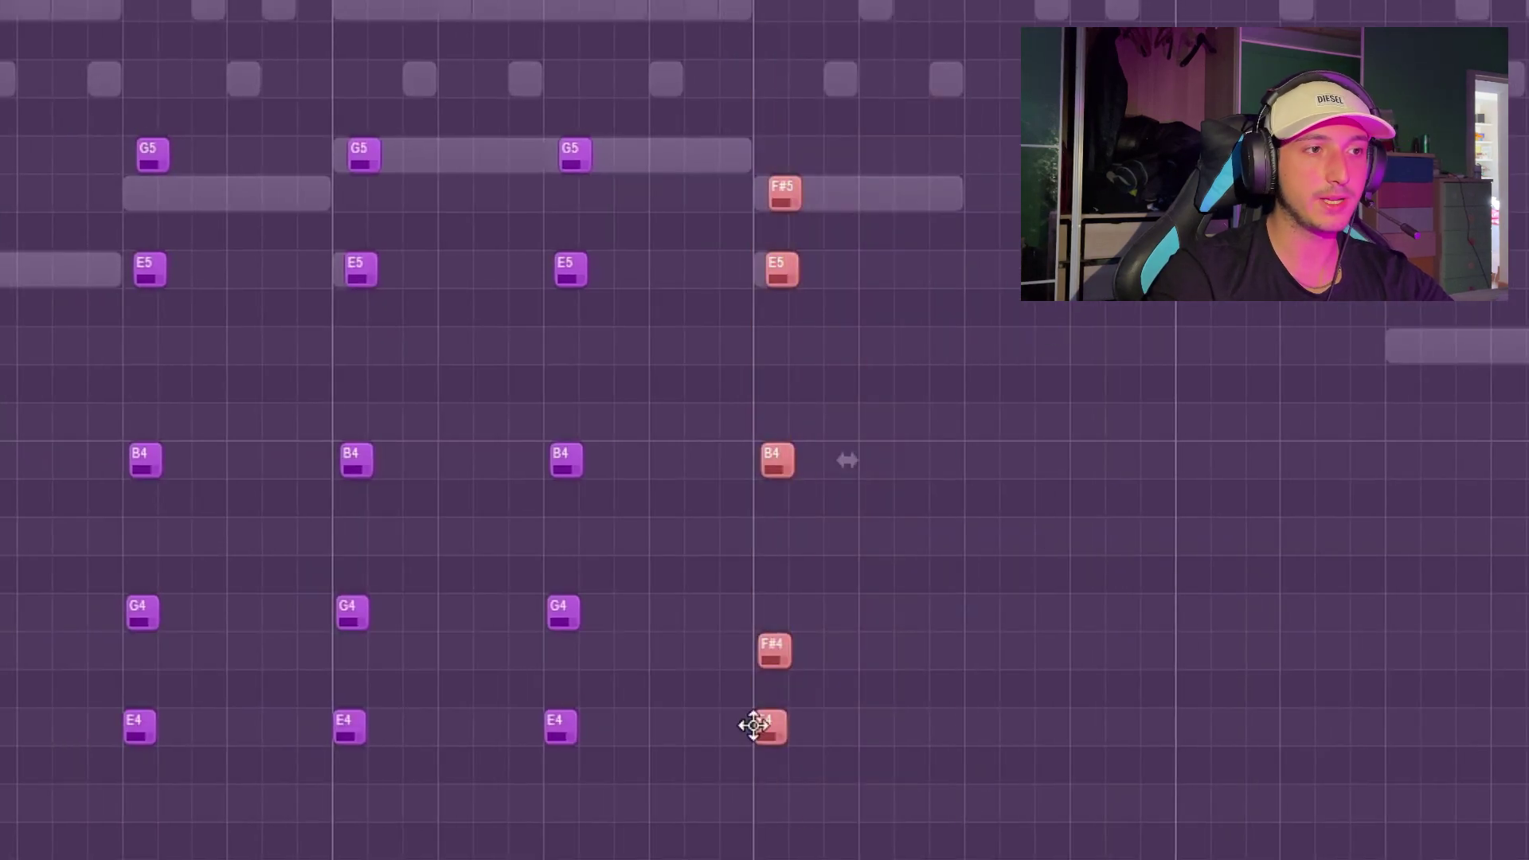
drag(762, 733, 1186, 747)
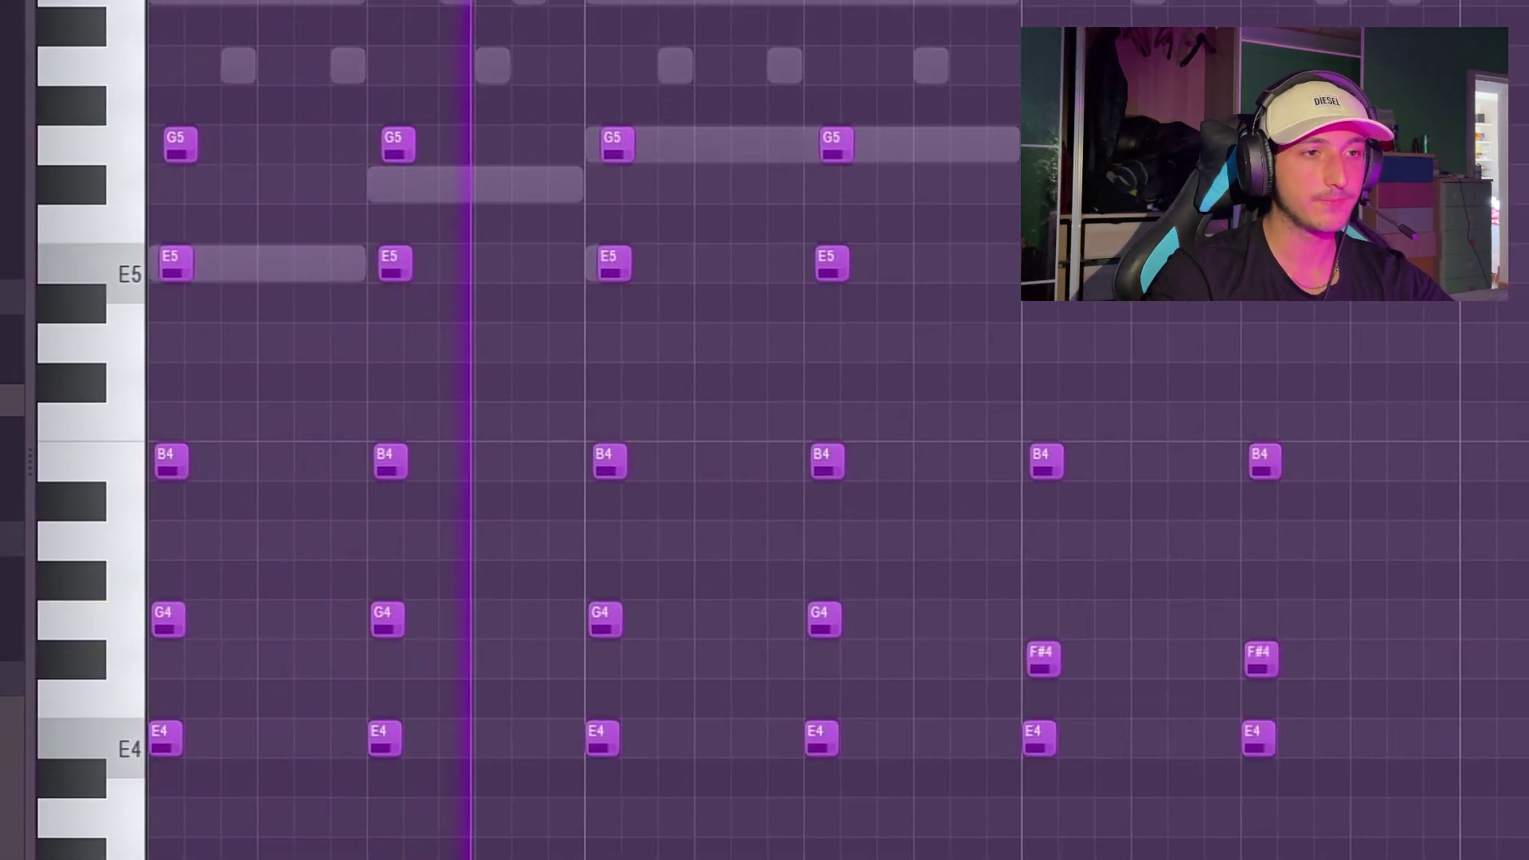
drag(1408, 758, 1525, 752)
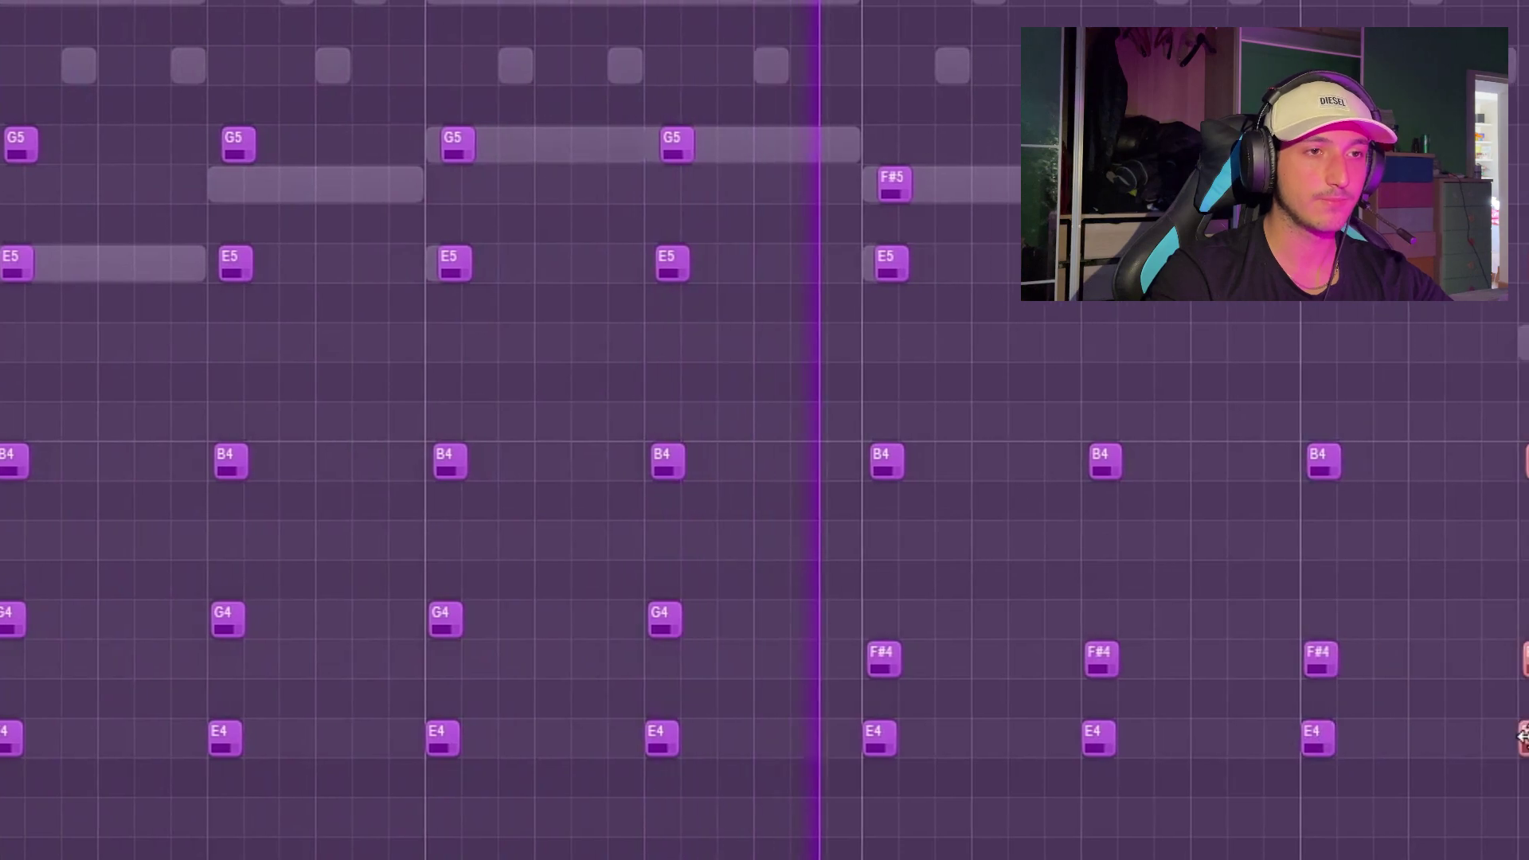
scroll(1307, 460, down, 3)
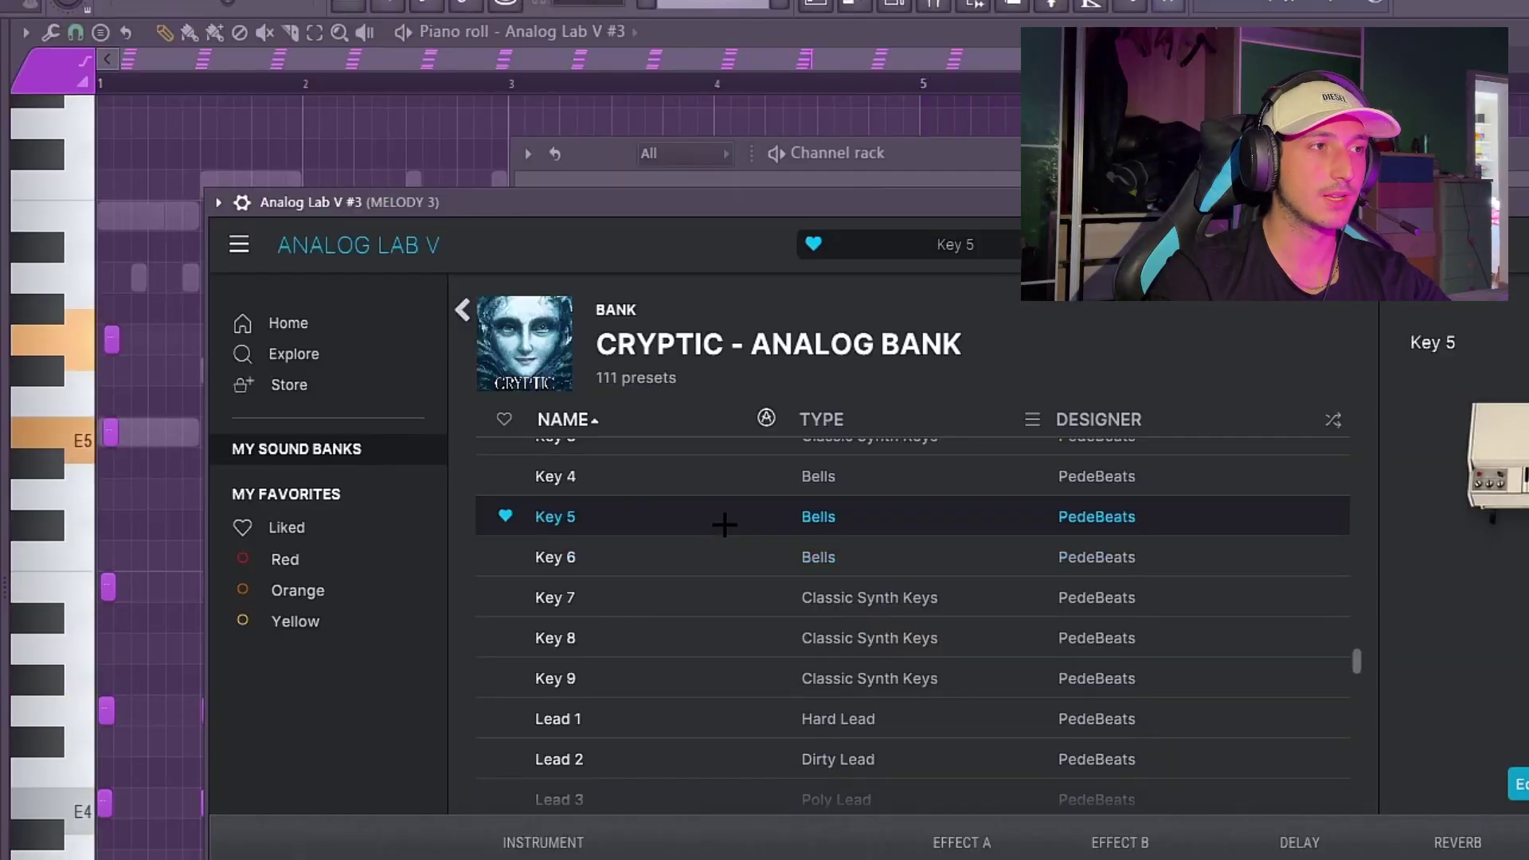
Bring the Channel rack to the front with F6.
key(F6)
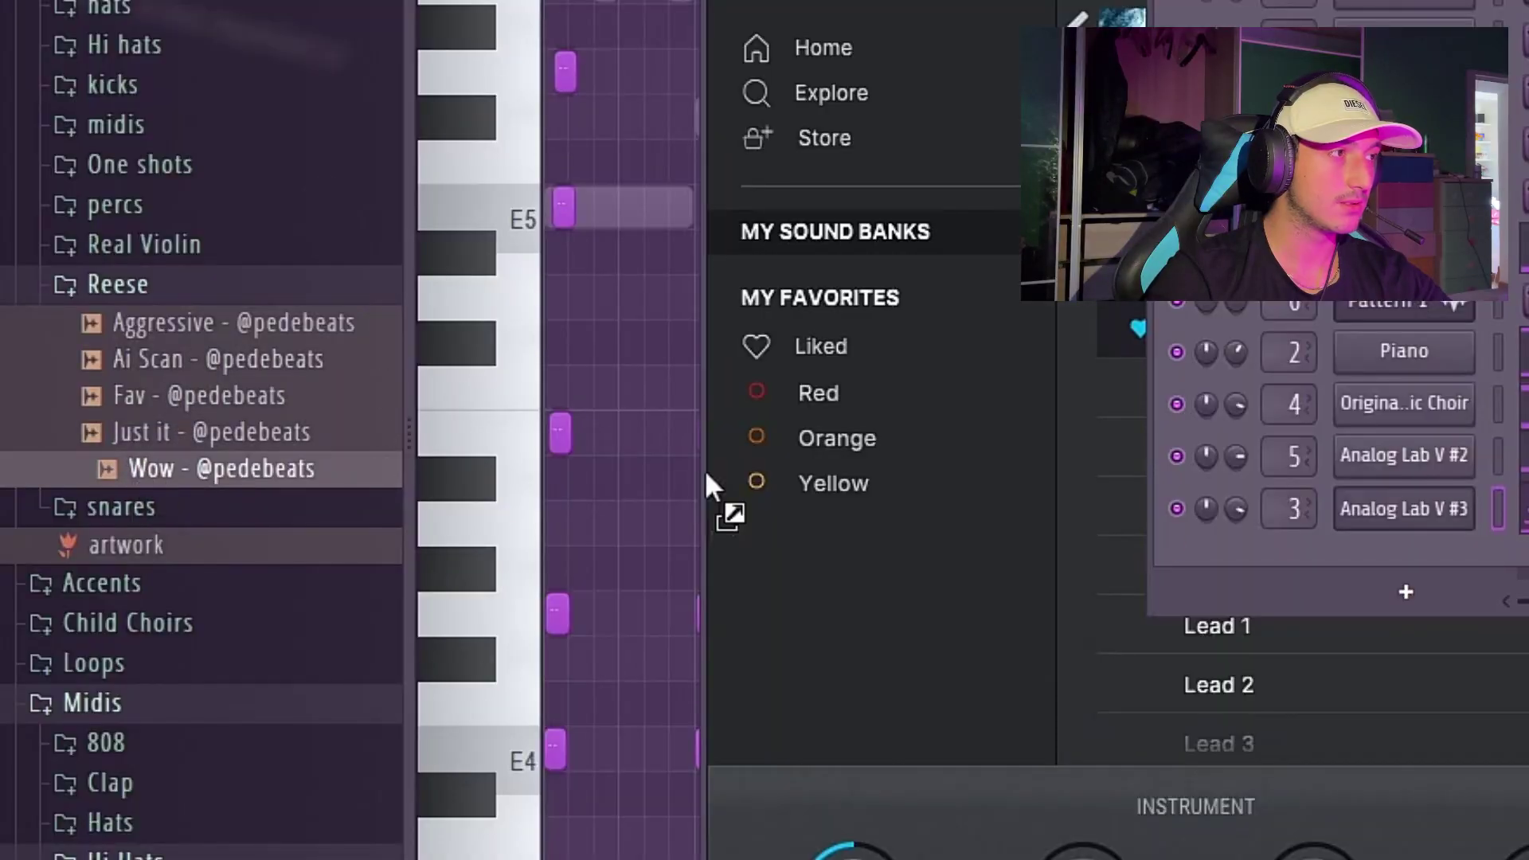
Load the Wow Reese sample as a new channel and set its volume-envelope attack to zero.
drag(707, 486, 1406, 561)
click(1405, 561)
click(867, 159)
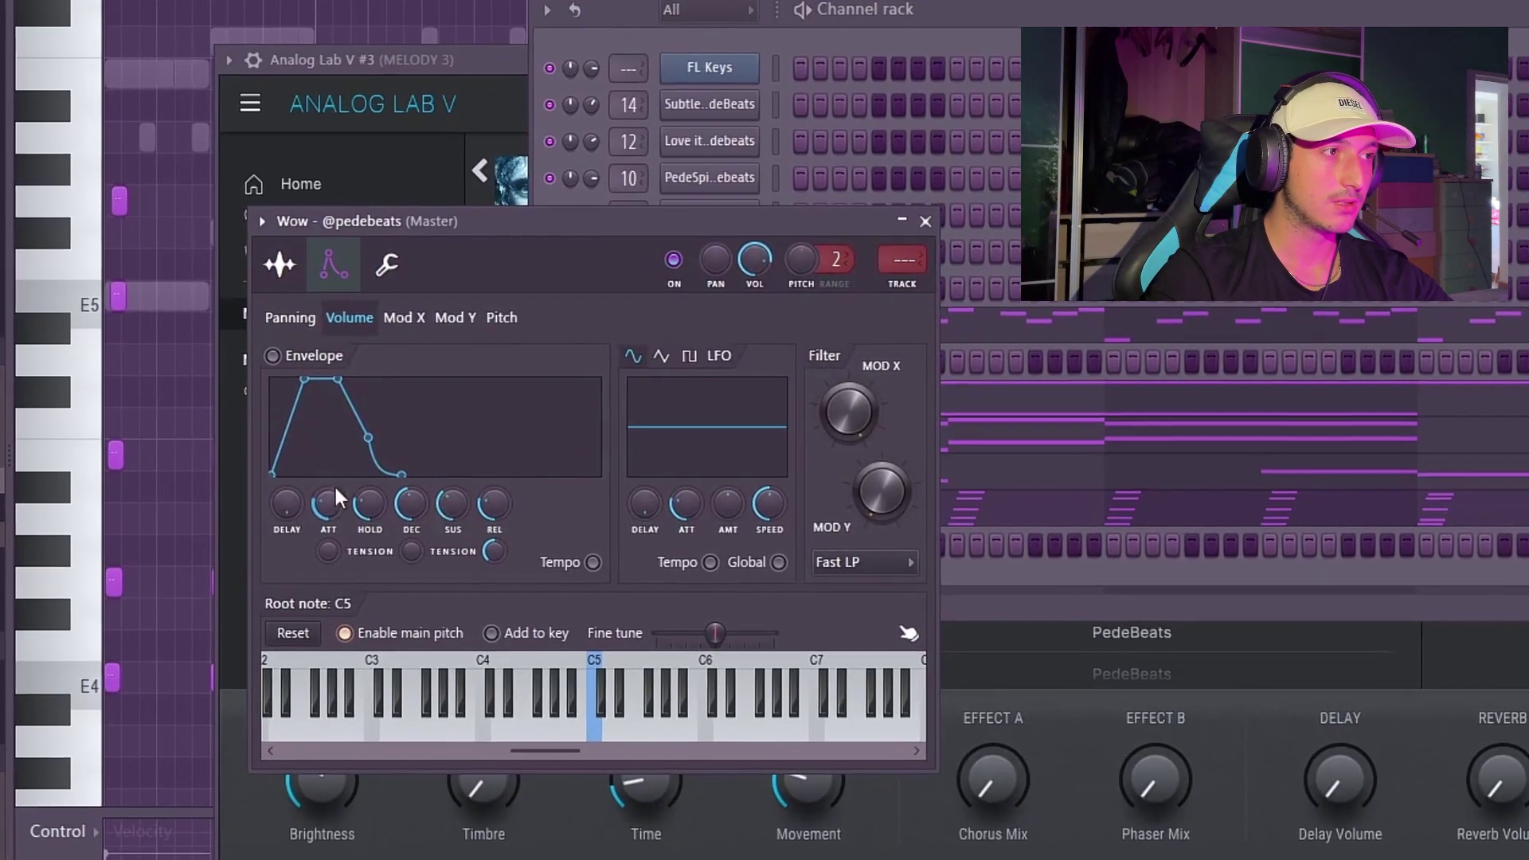
drag(335, 488, 376, 527)
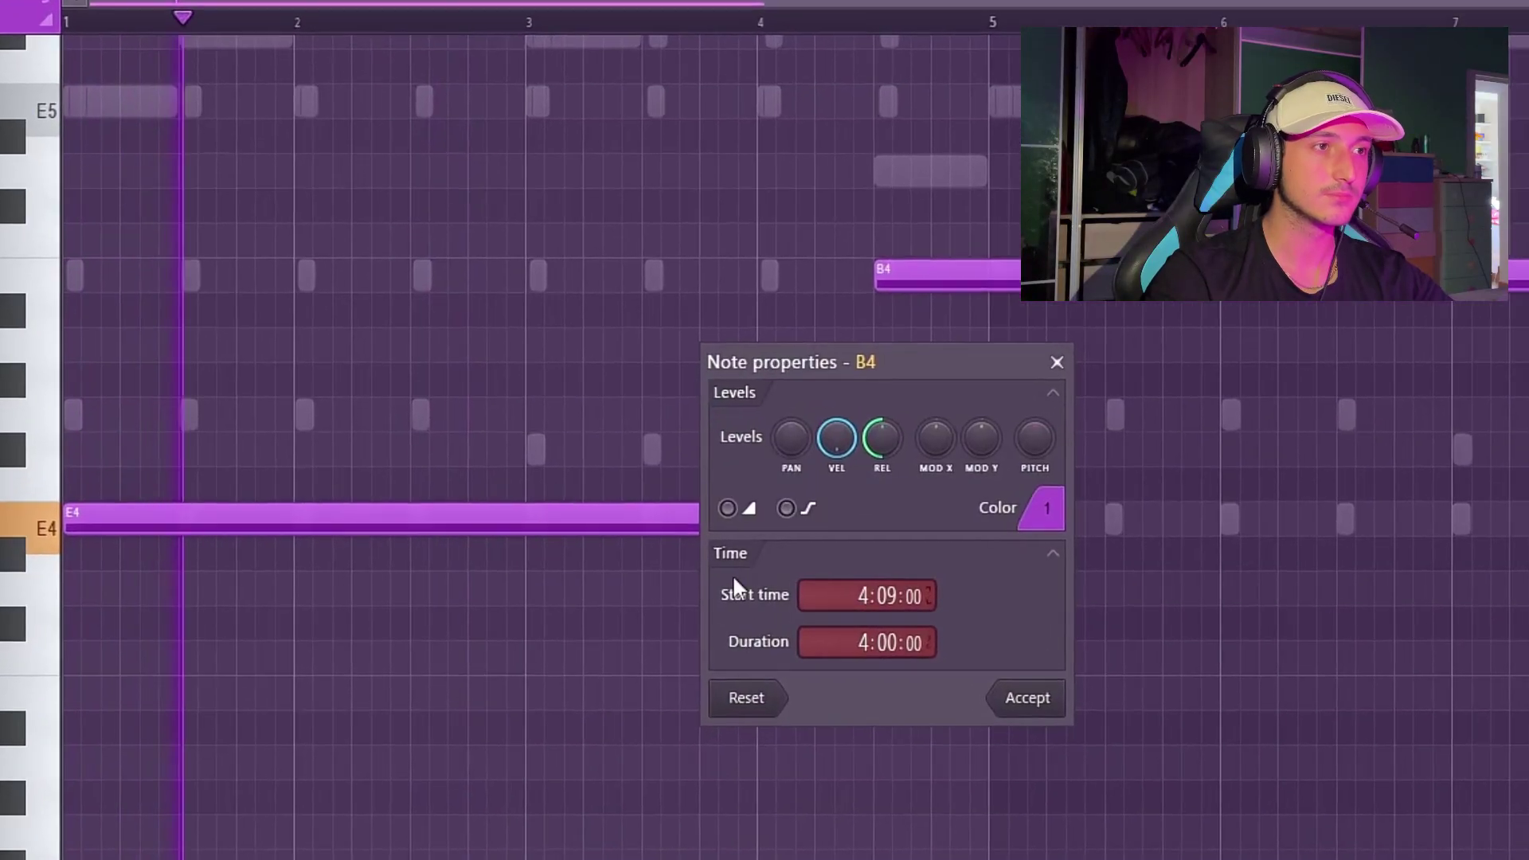
Write the sustained E4 bass line with a slide note, moved from B4 up to C5.
click(724, 508)
click(1035, 706)
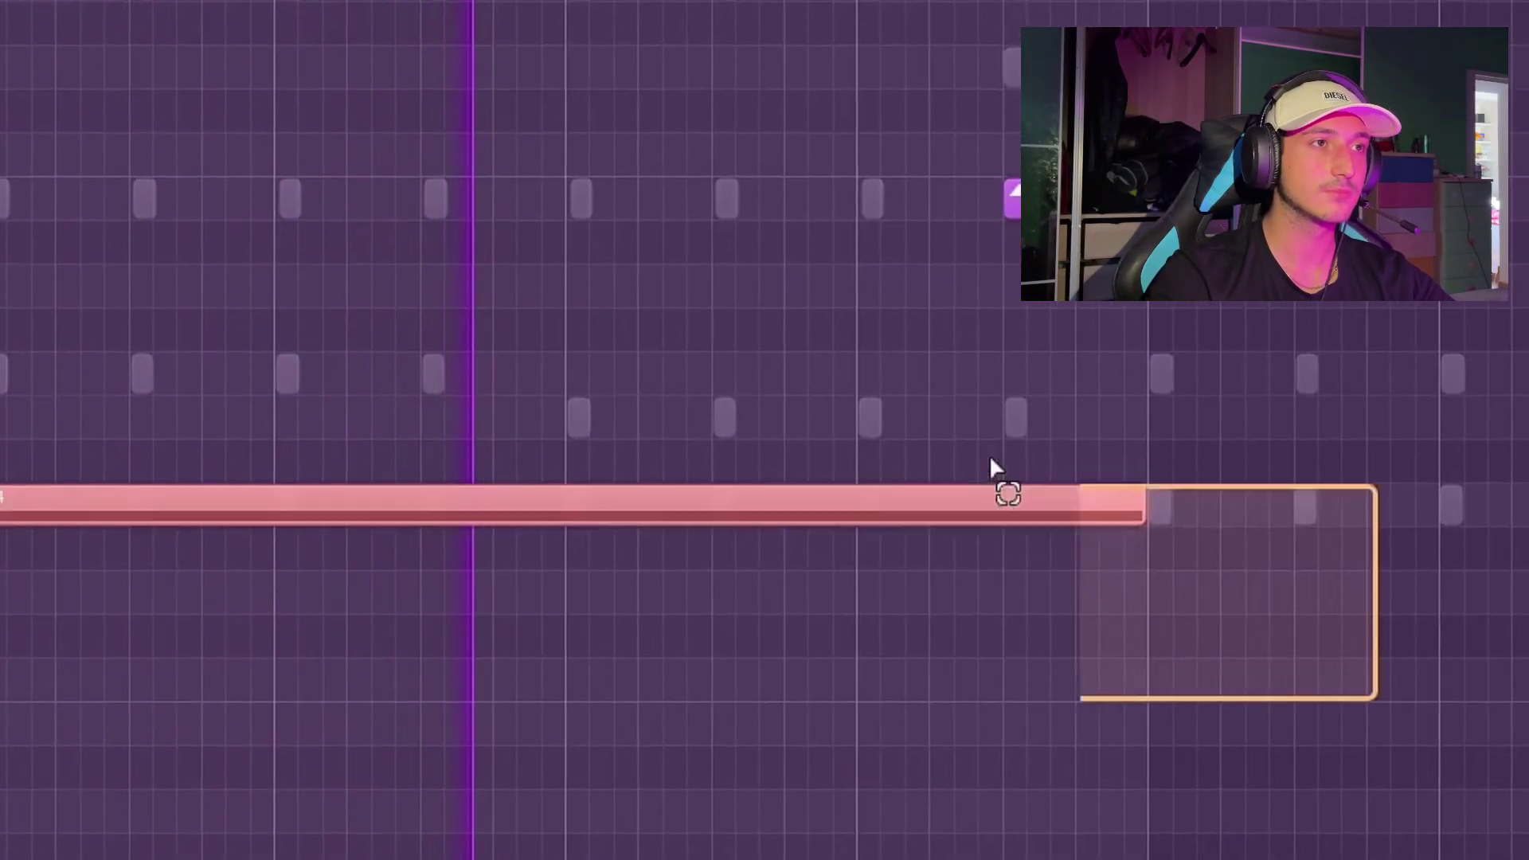
click(1154, 486)
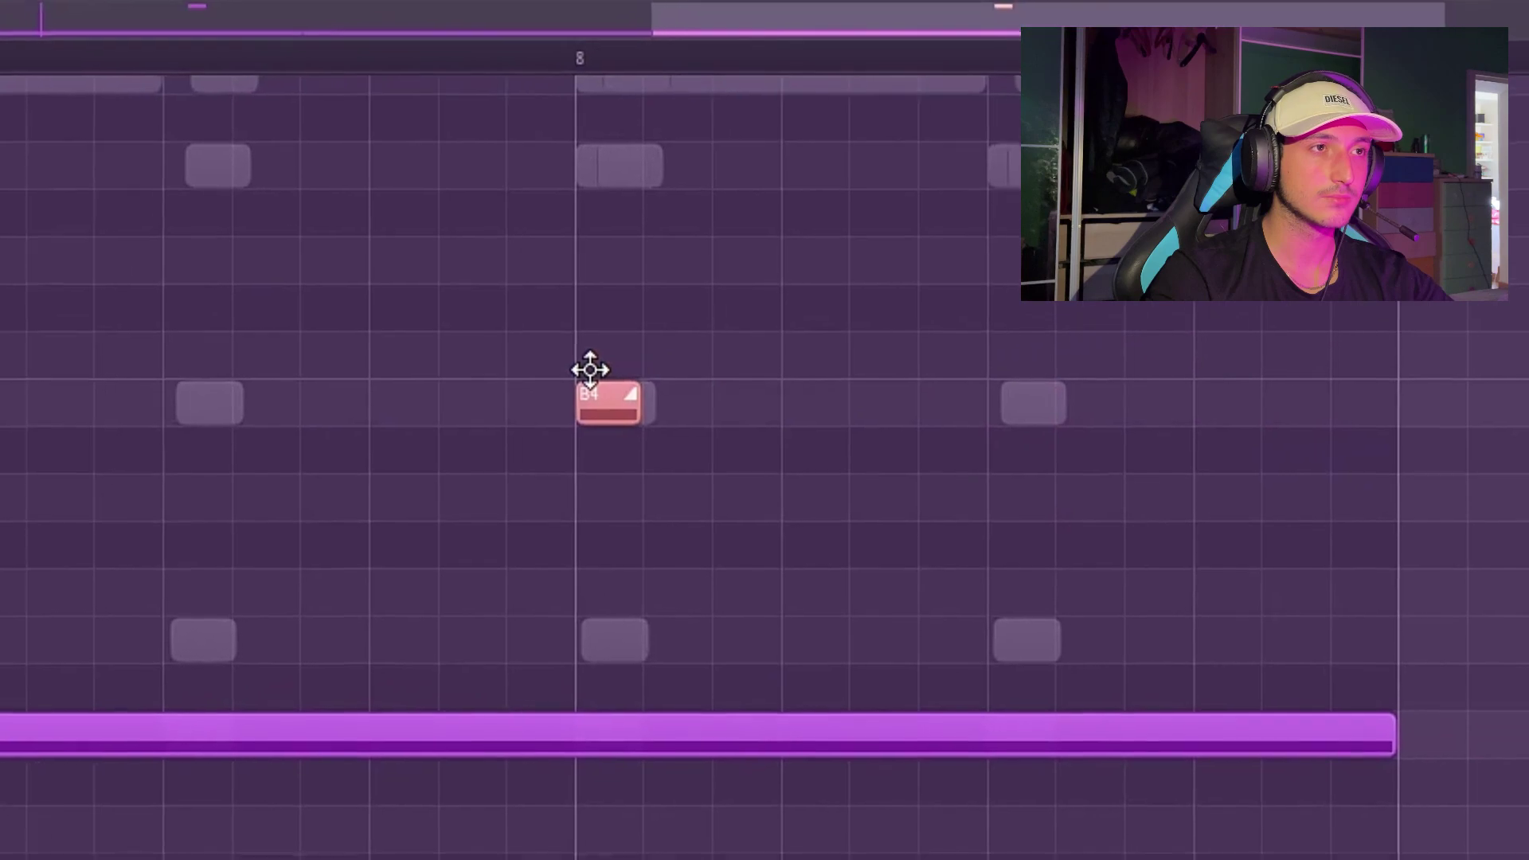
key(space)
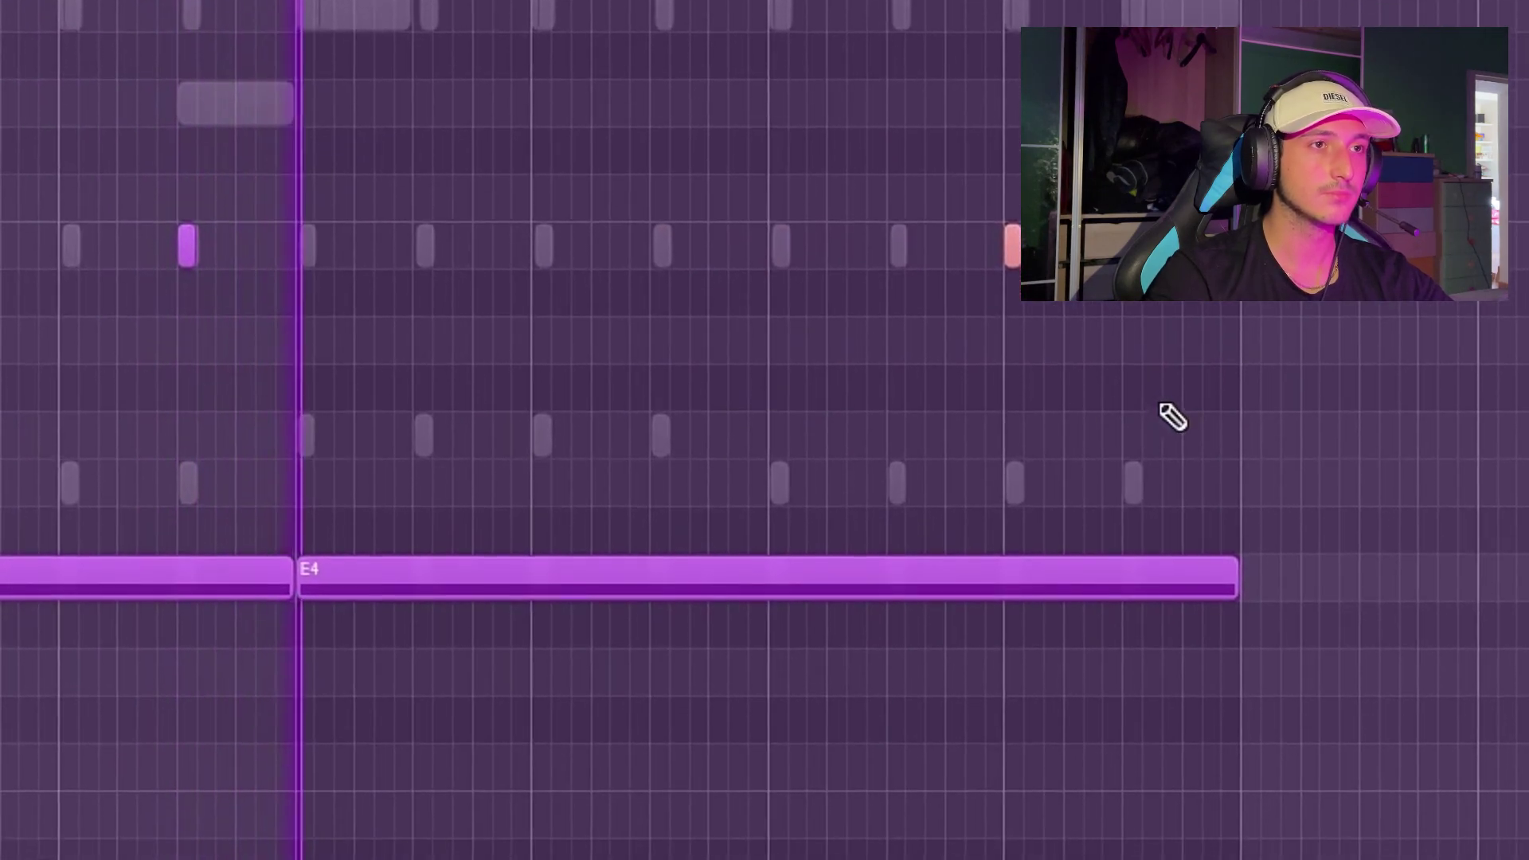
drag(755, 214, 755, 166)
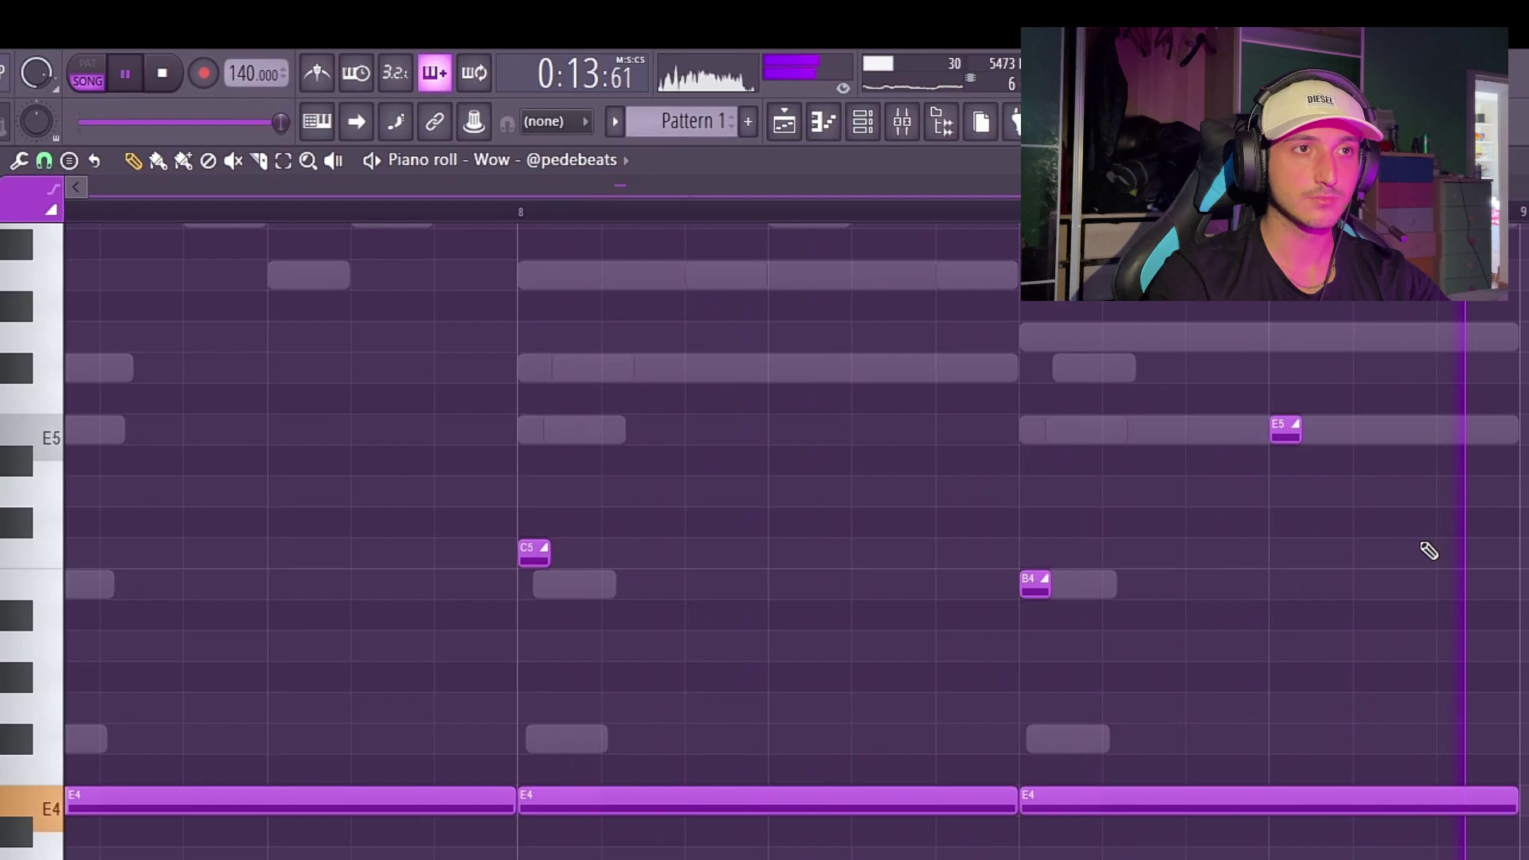
key(space)
drag(1495, 693, 461, 351)
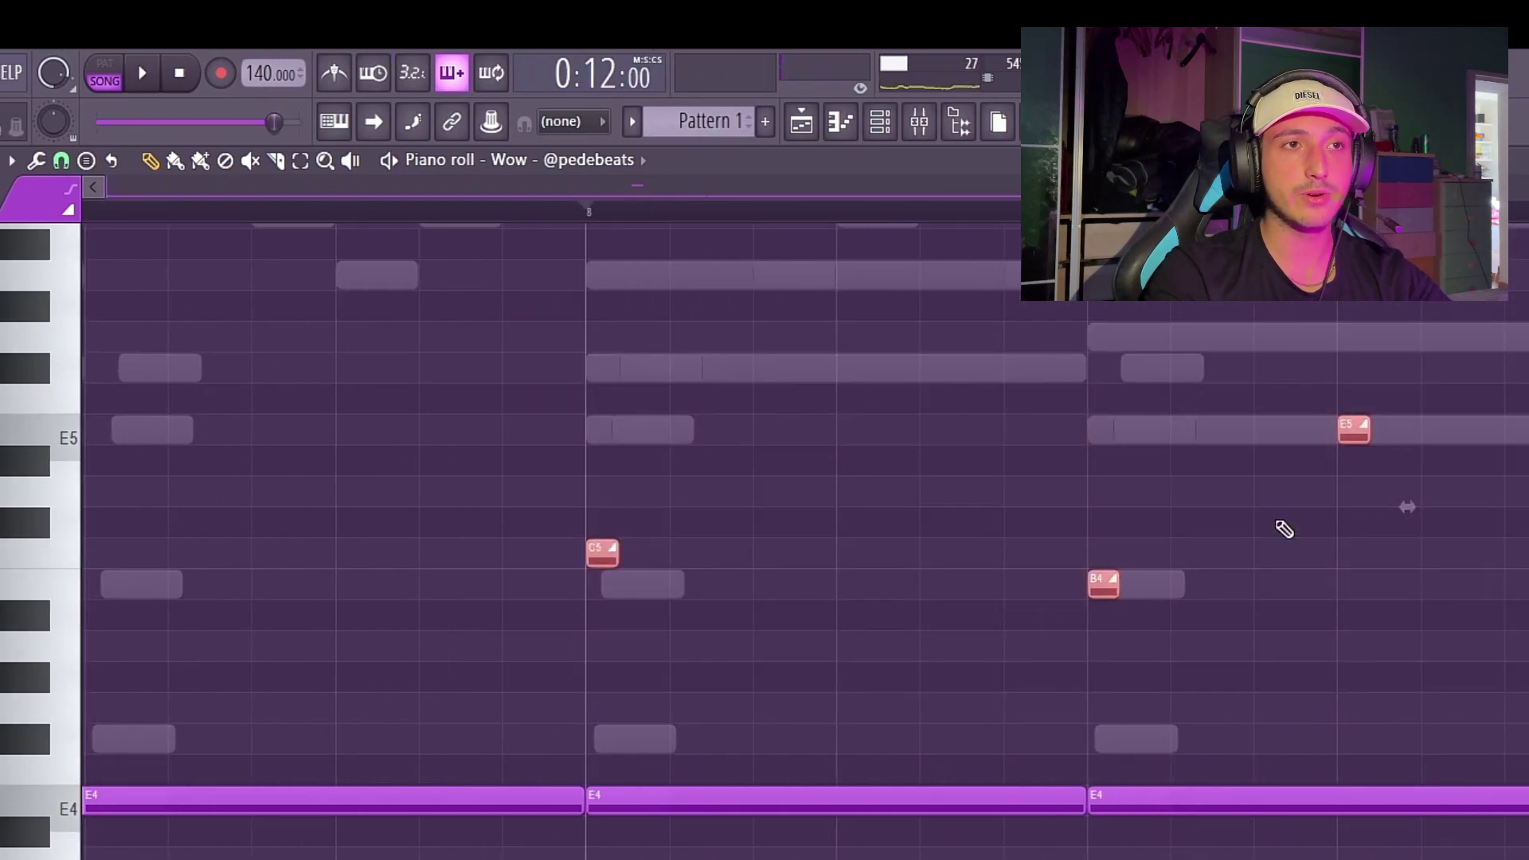
scroll(1280, 608, up, 3)
scroll(1099, 568, down, 2)
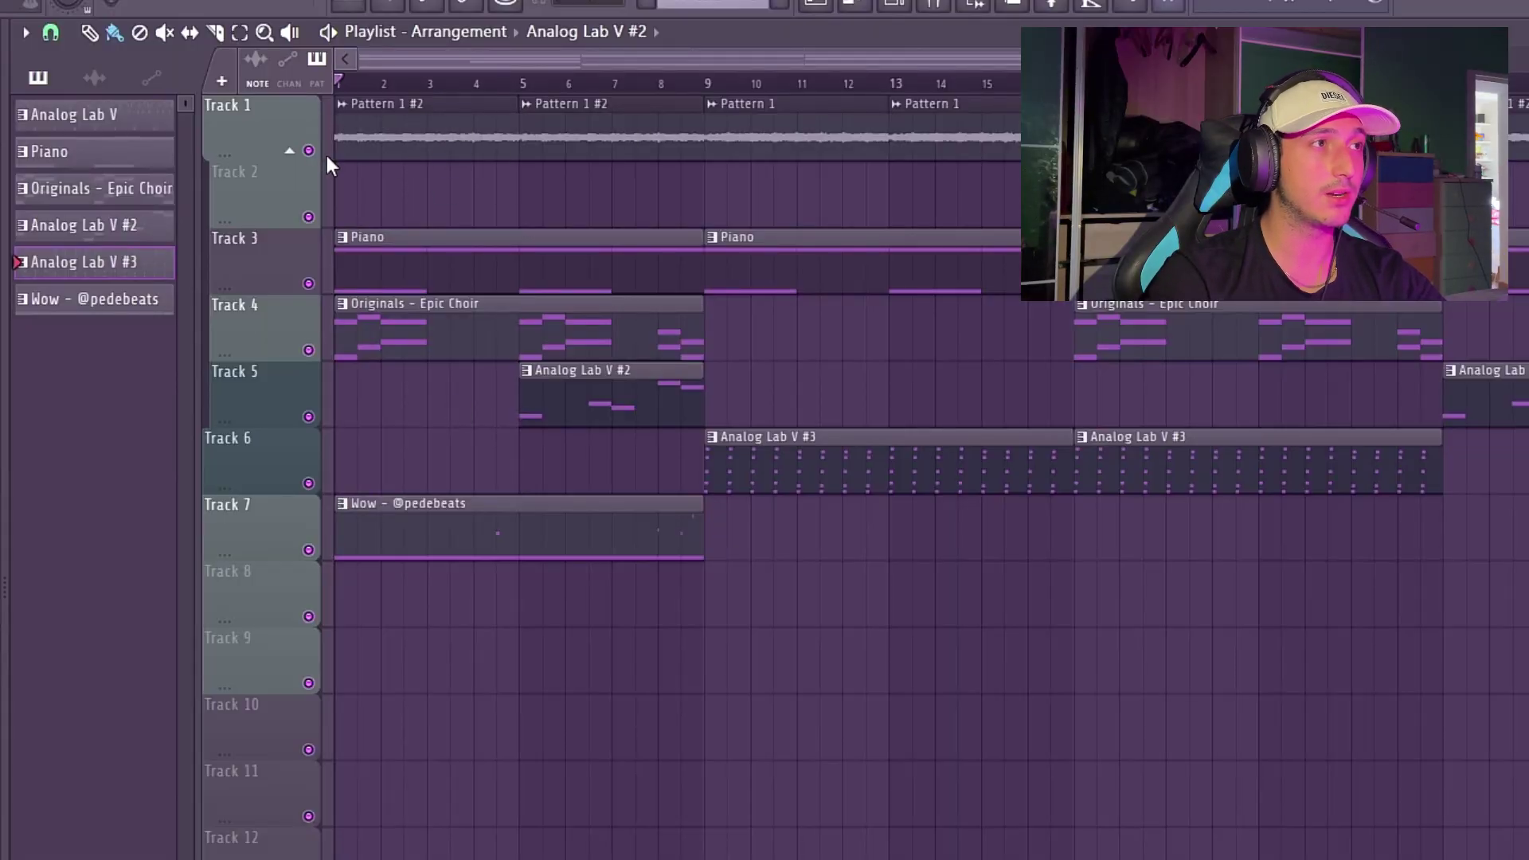
Play back the extended Piano, Epic Choir and Analog Lab V clips, then select every clip.
key(space)
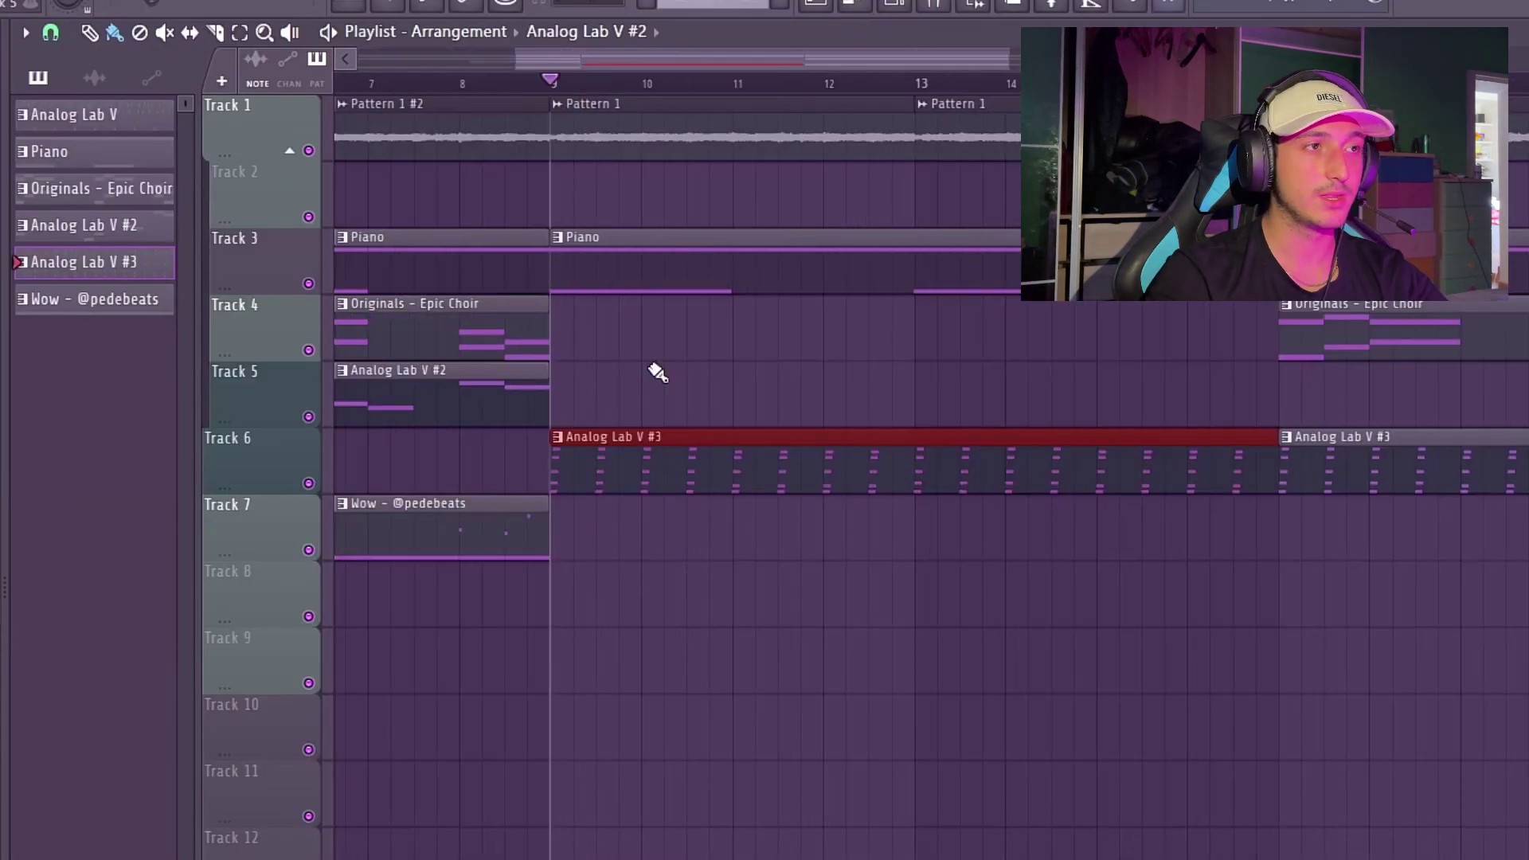
scroll(743, 624, up, 4)
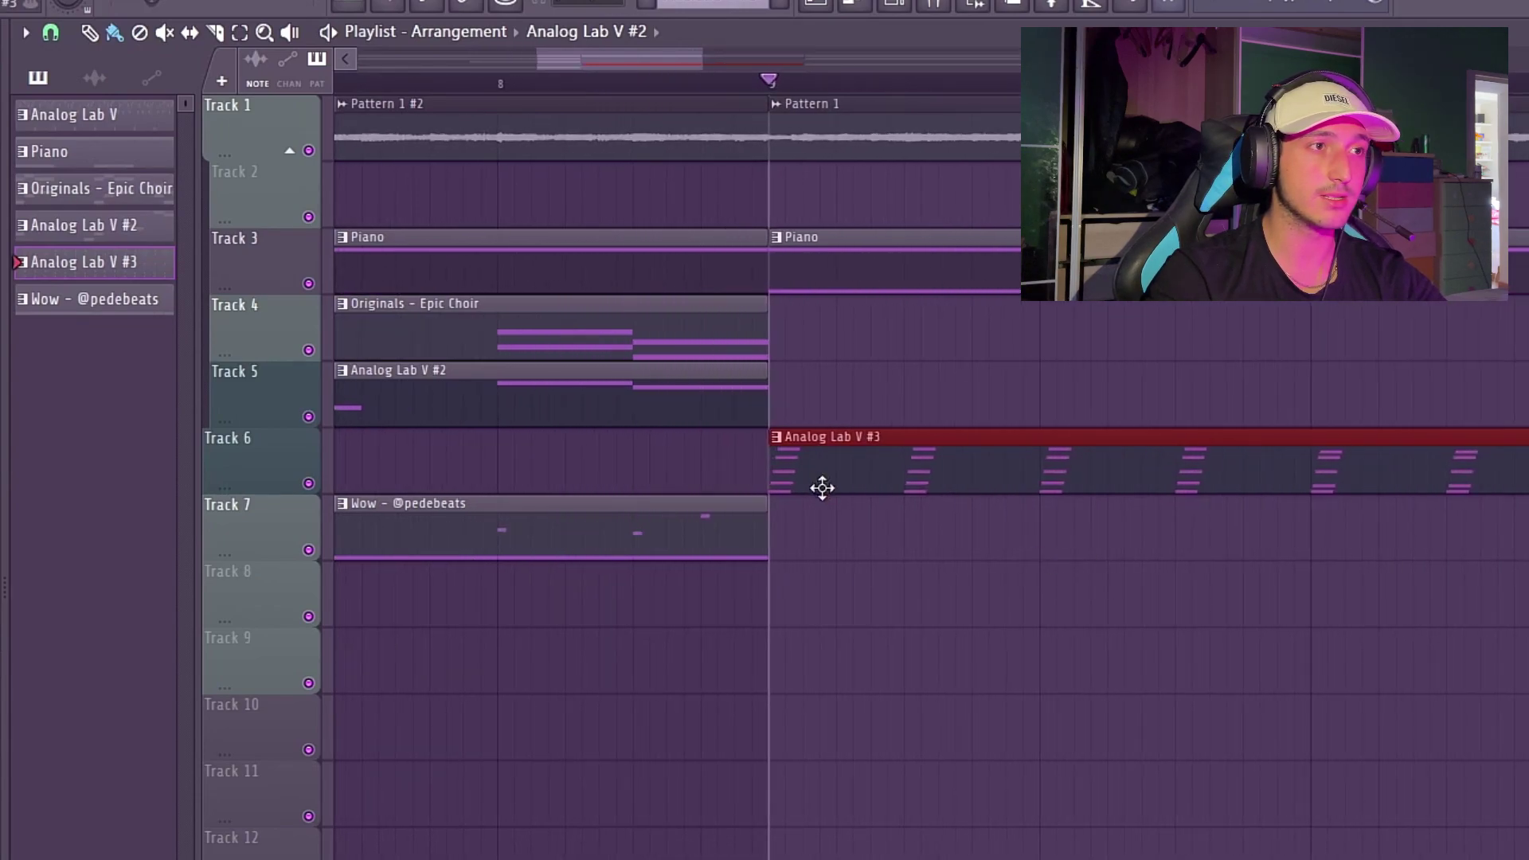
scroll(976, 532, down, 4)
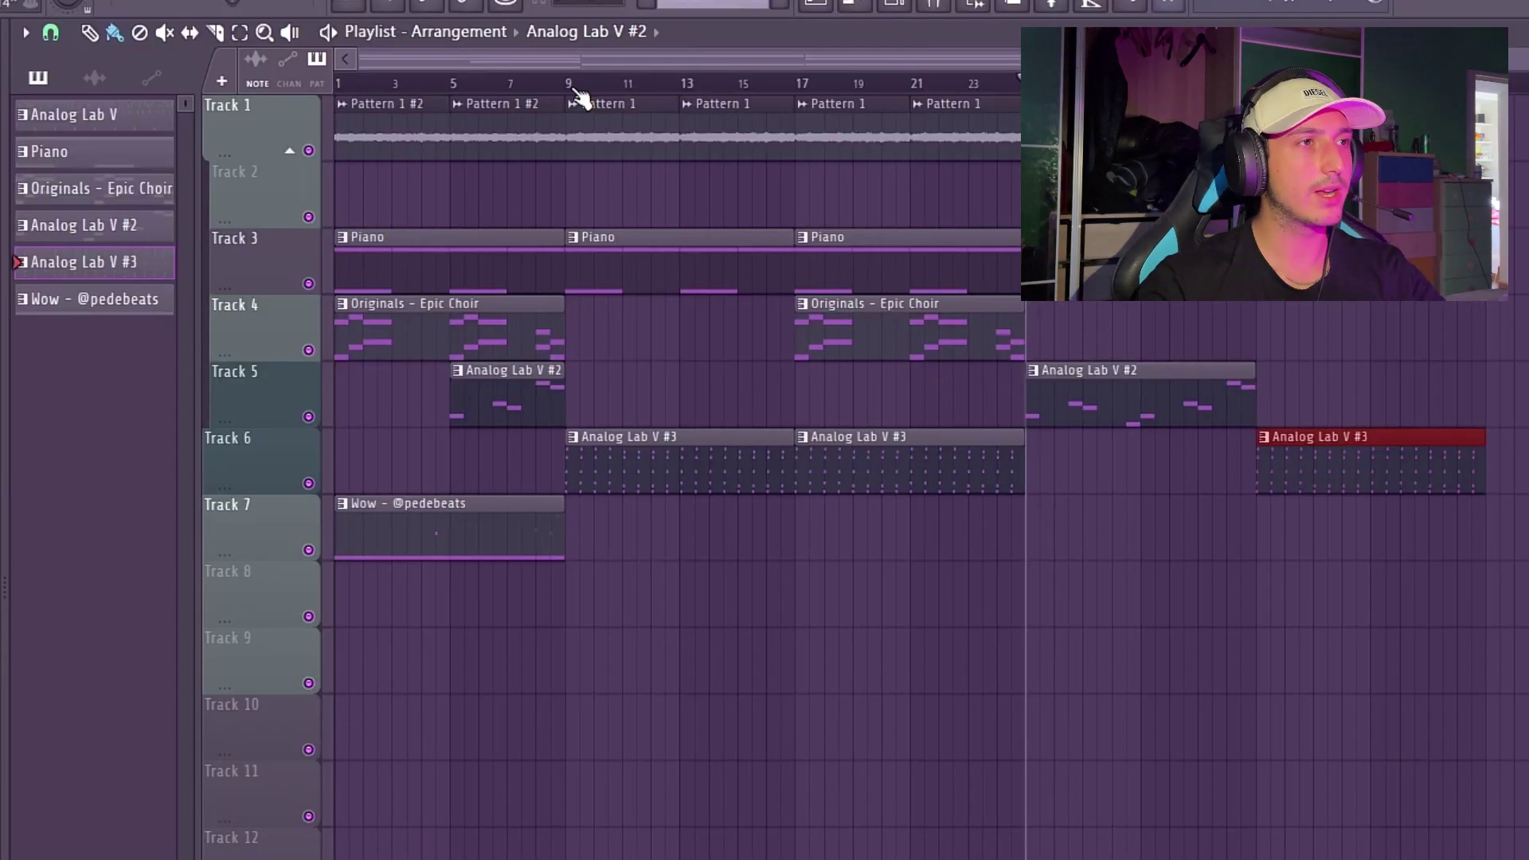
key(ctrl+a)
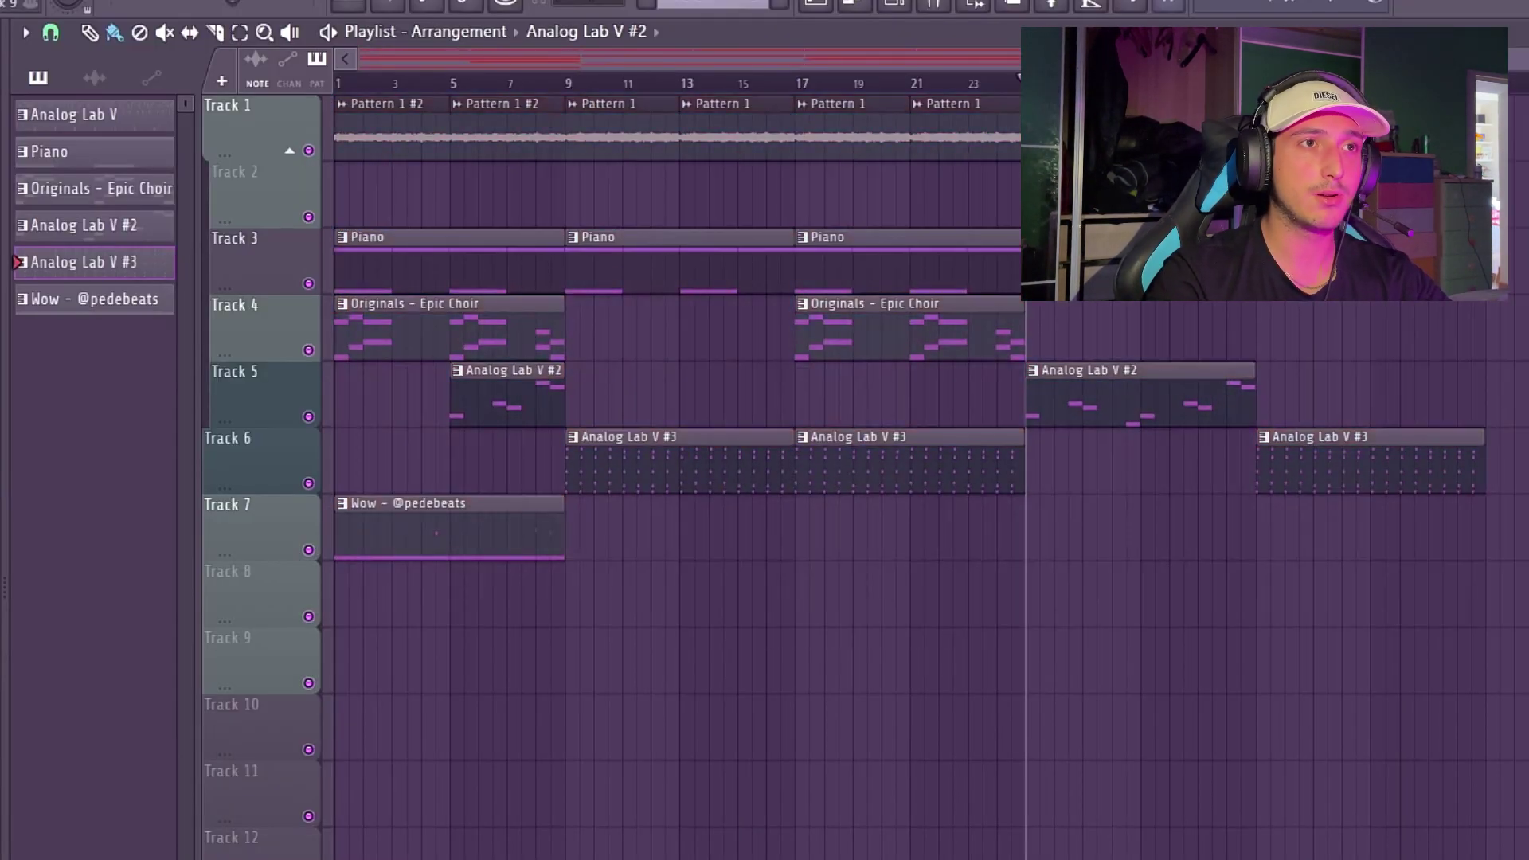
key(ctrl+a)
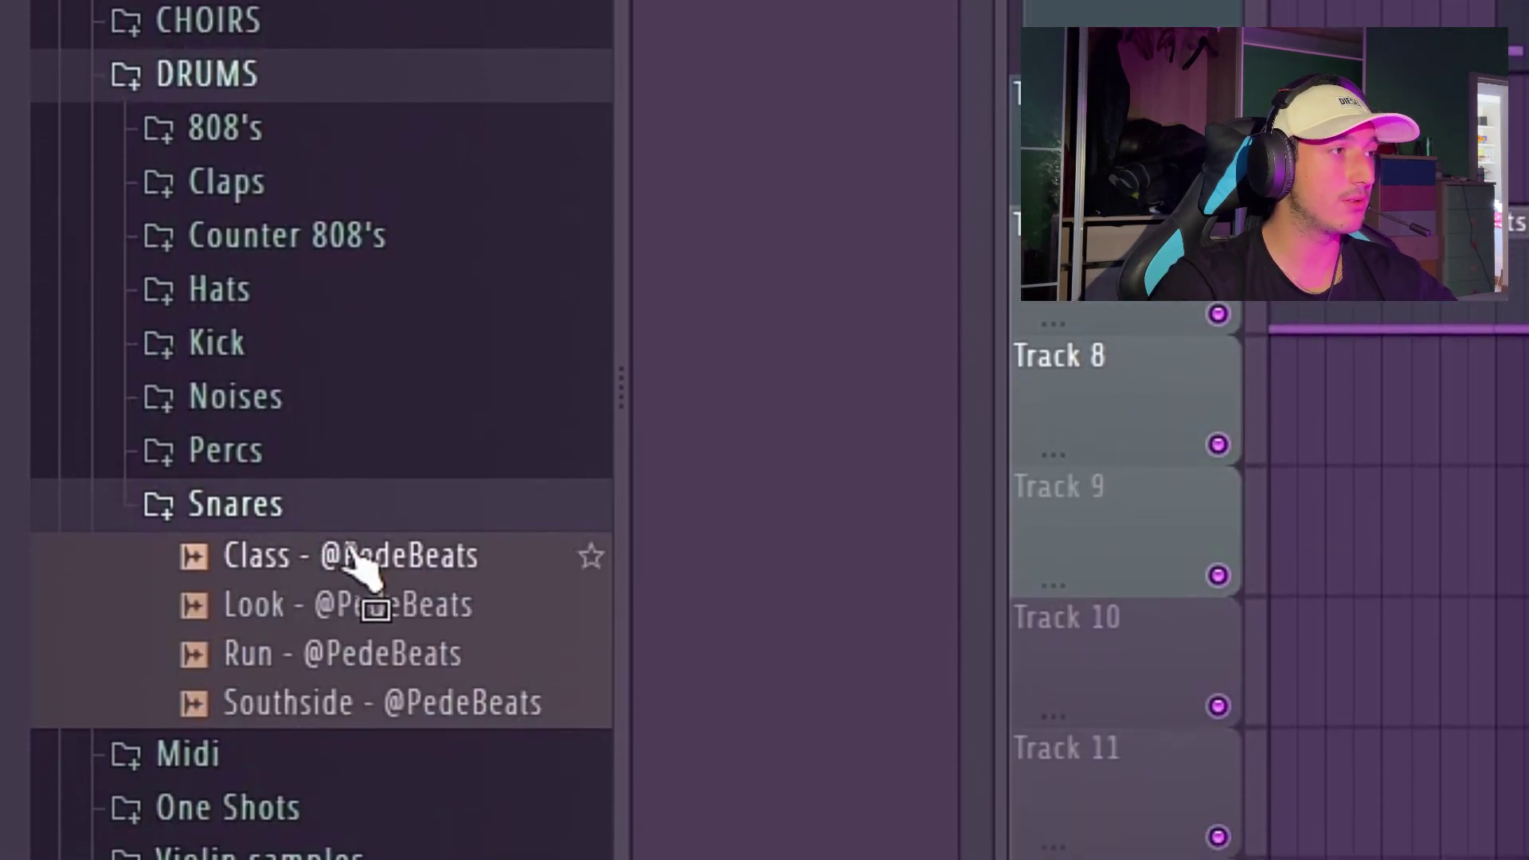
Add the Southside snare and place E5 snare hits at bars 2.5, 4.5 and 4.2.
drag(359, 676, 343, 727)
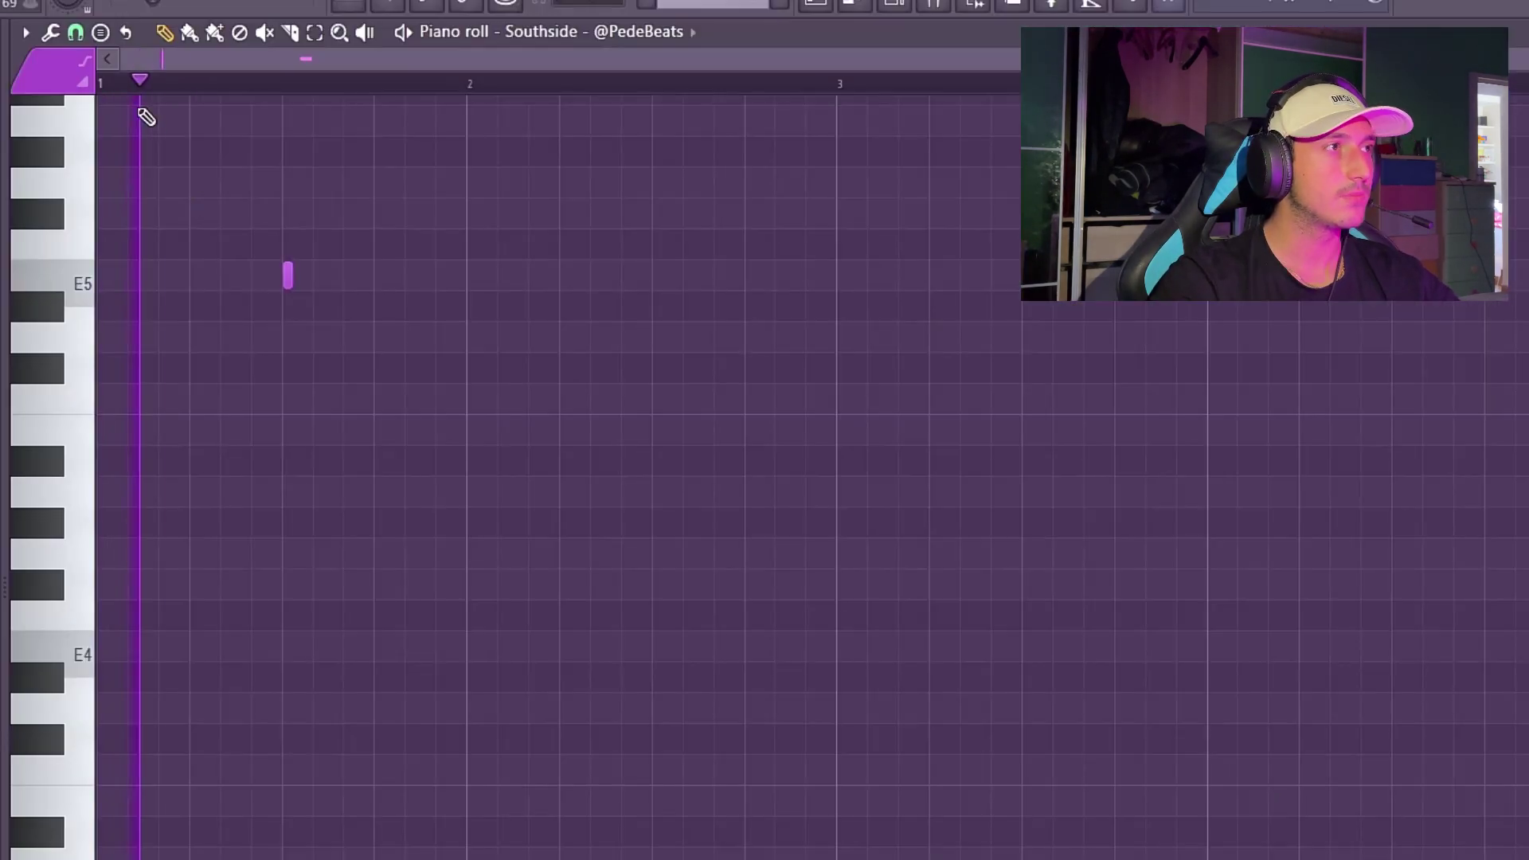
scroll(530, 368, up, 3)
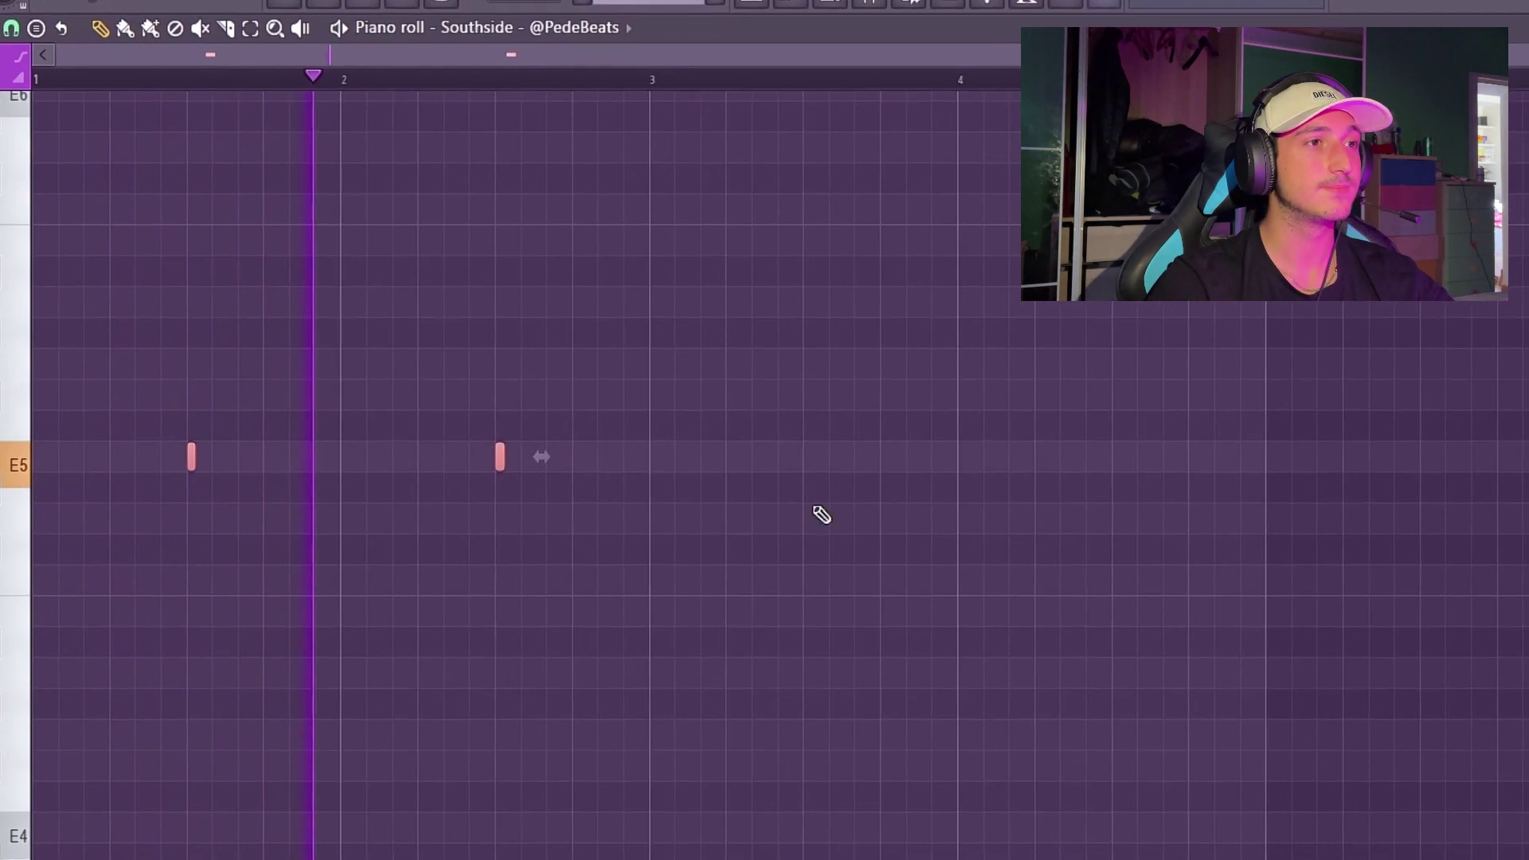
click(873, 460)
click(1044, 452)
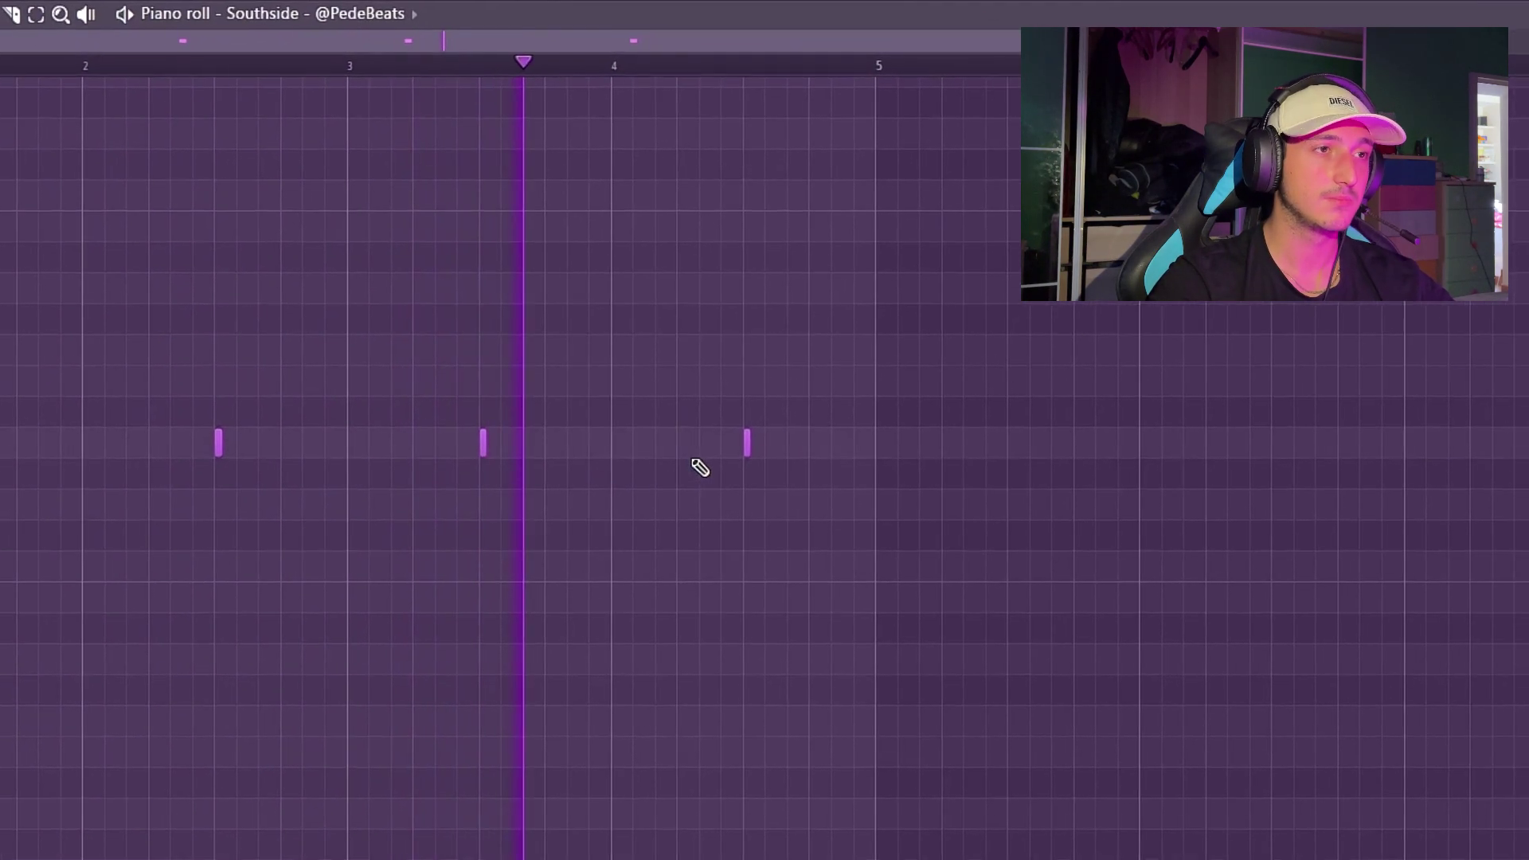
click(659, 443)
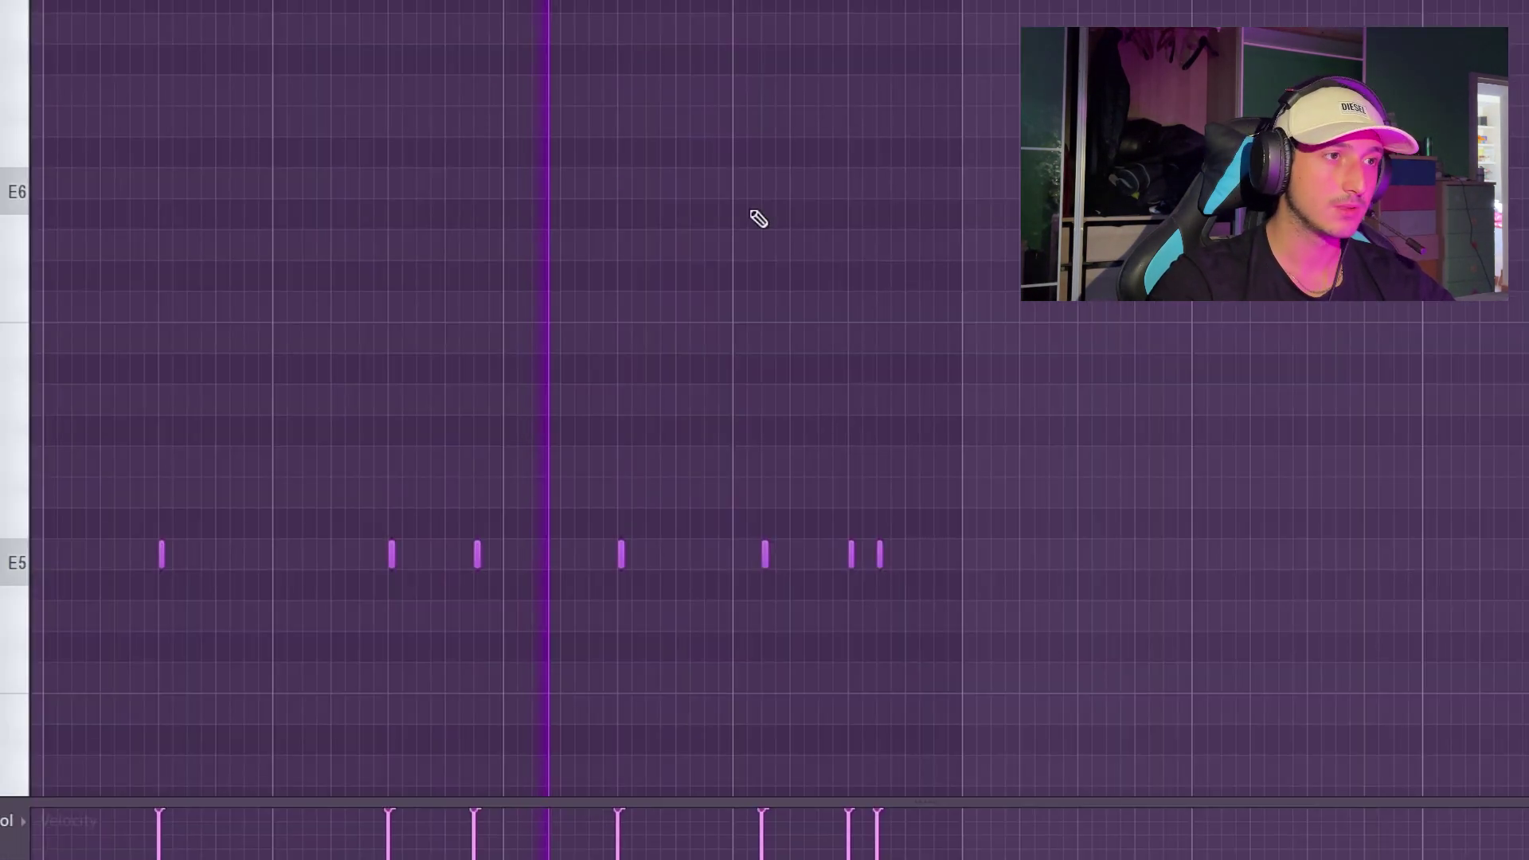
scroll(875, 477, up, 5)
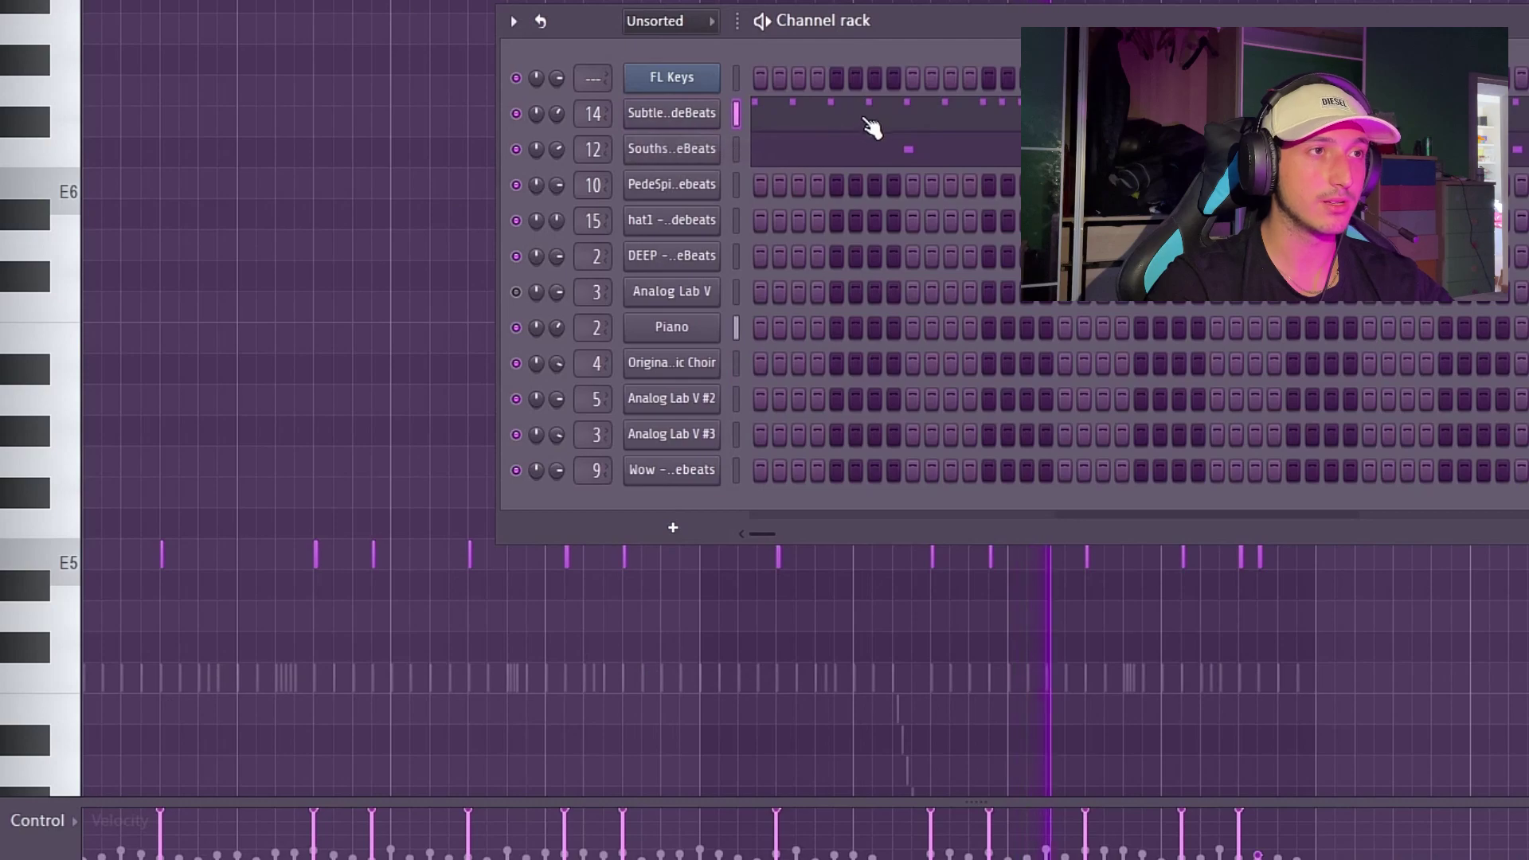
Draw two B4 notes into the hat1 pattern while playing back against the Subtle hi-hat roll.
key(F6)
scroll(1460, 563, down, 3)
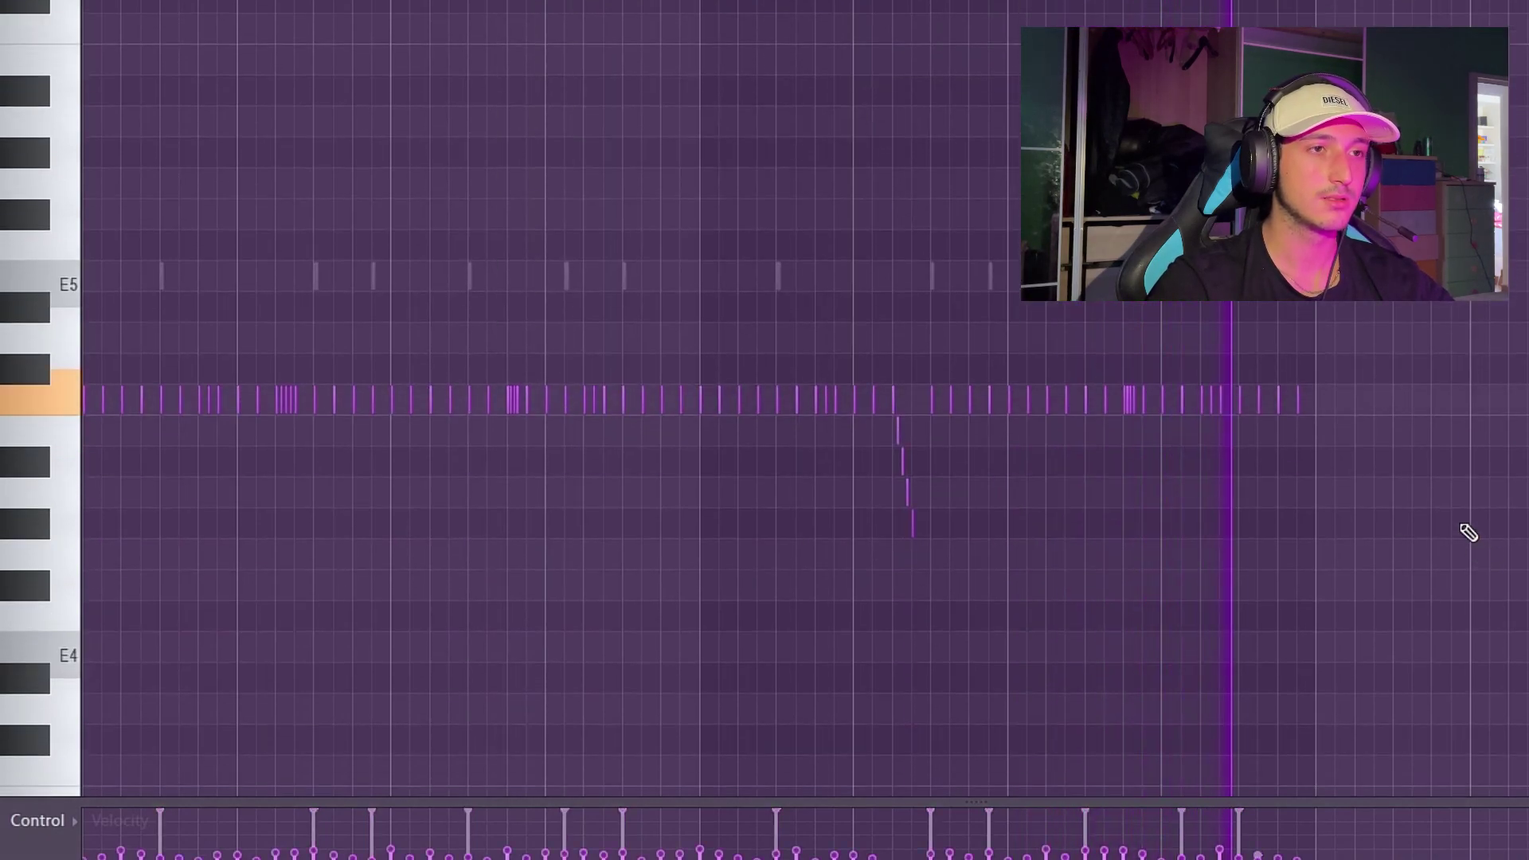
key(alt+r)
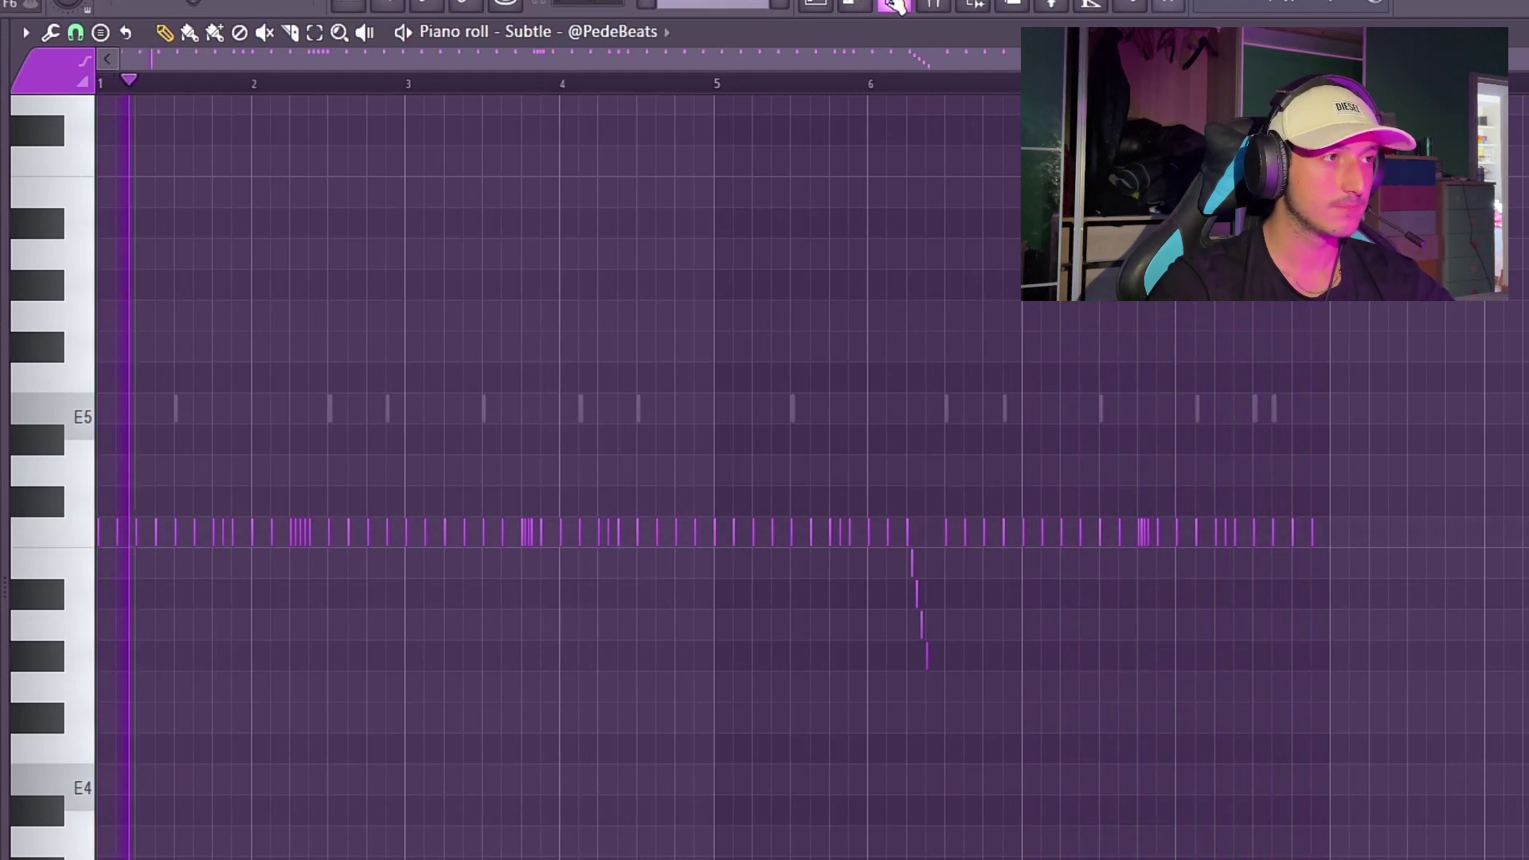
click(892, 4)
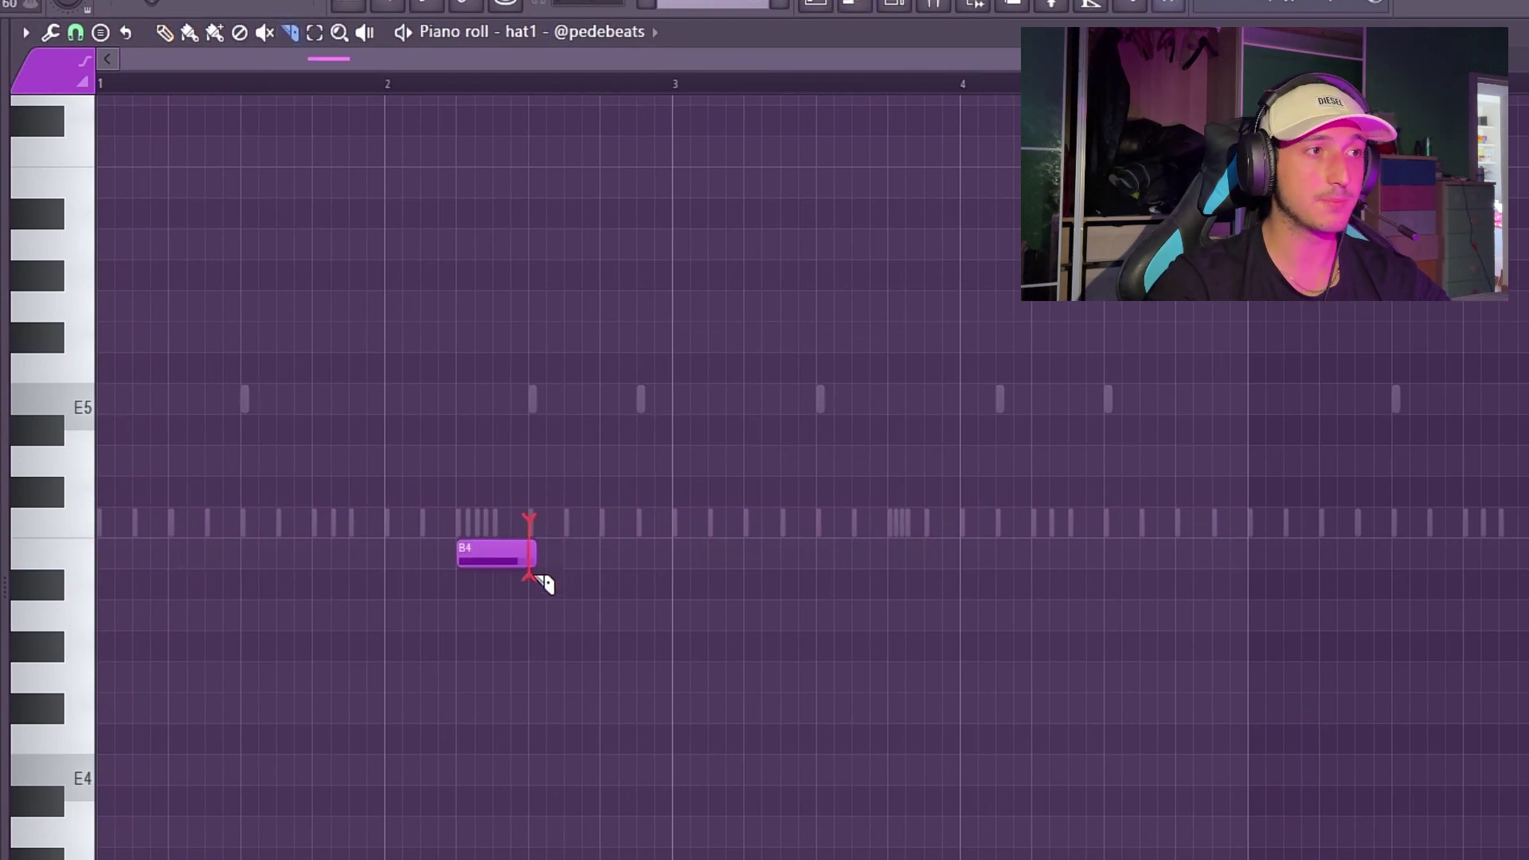
key(space)
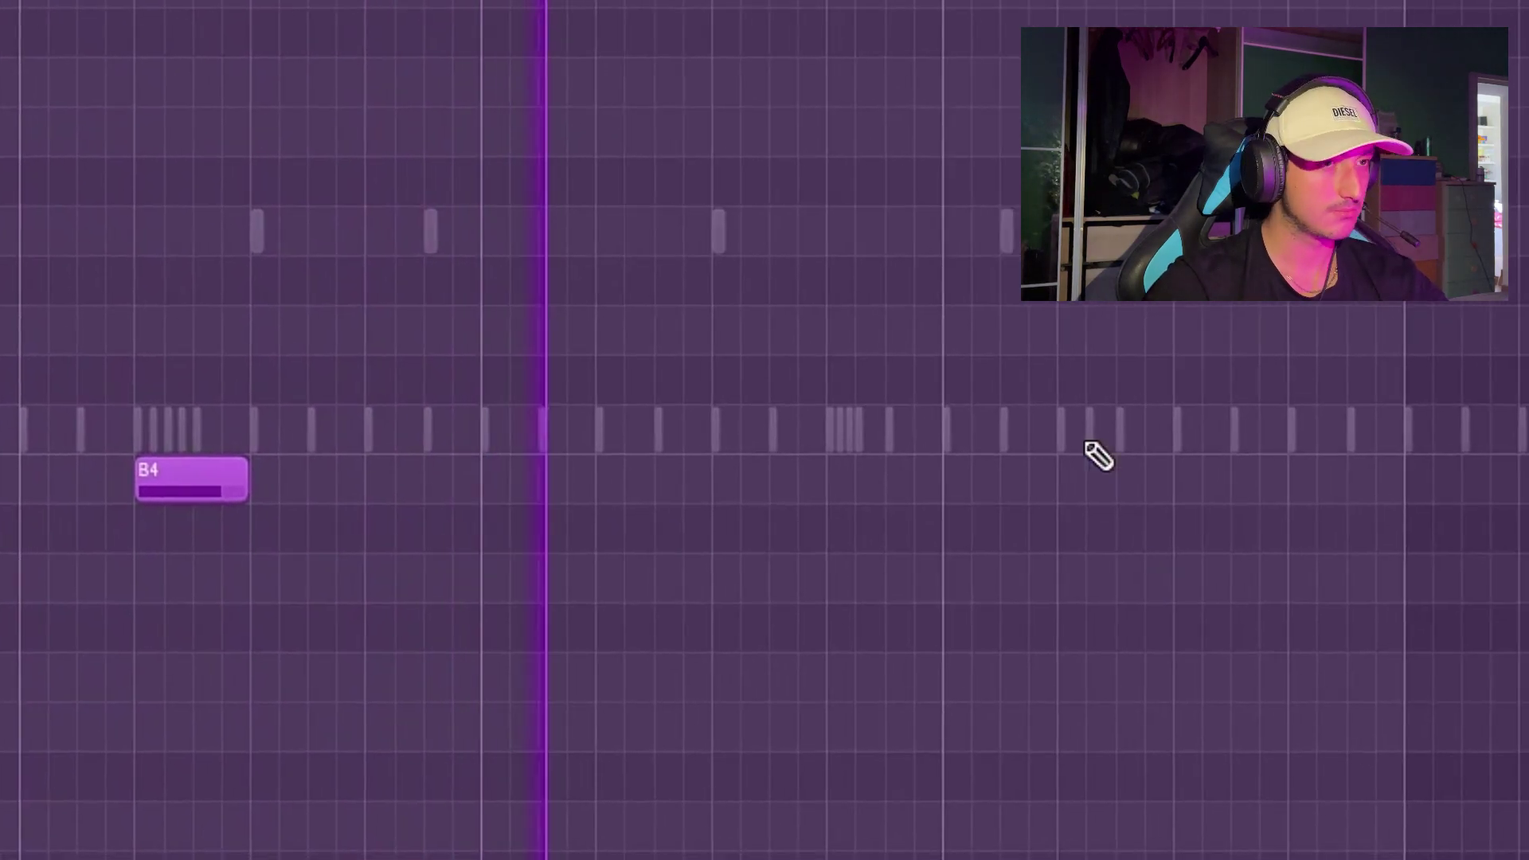
click(1071, 474)
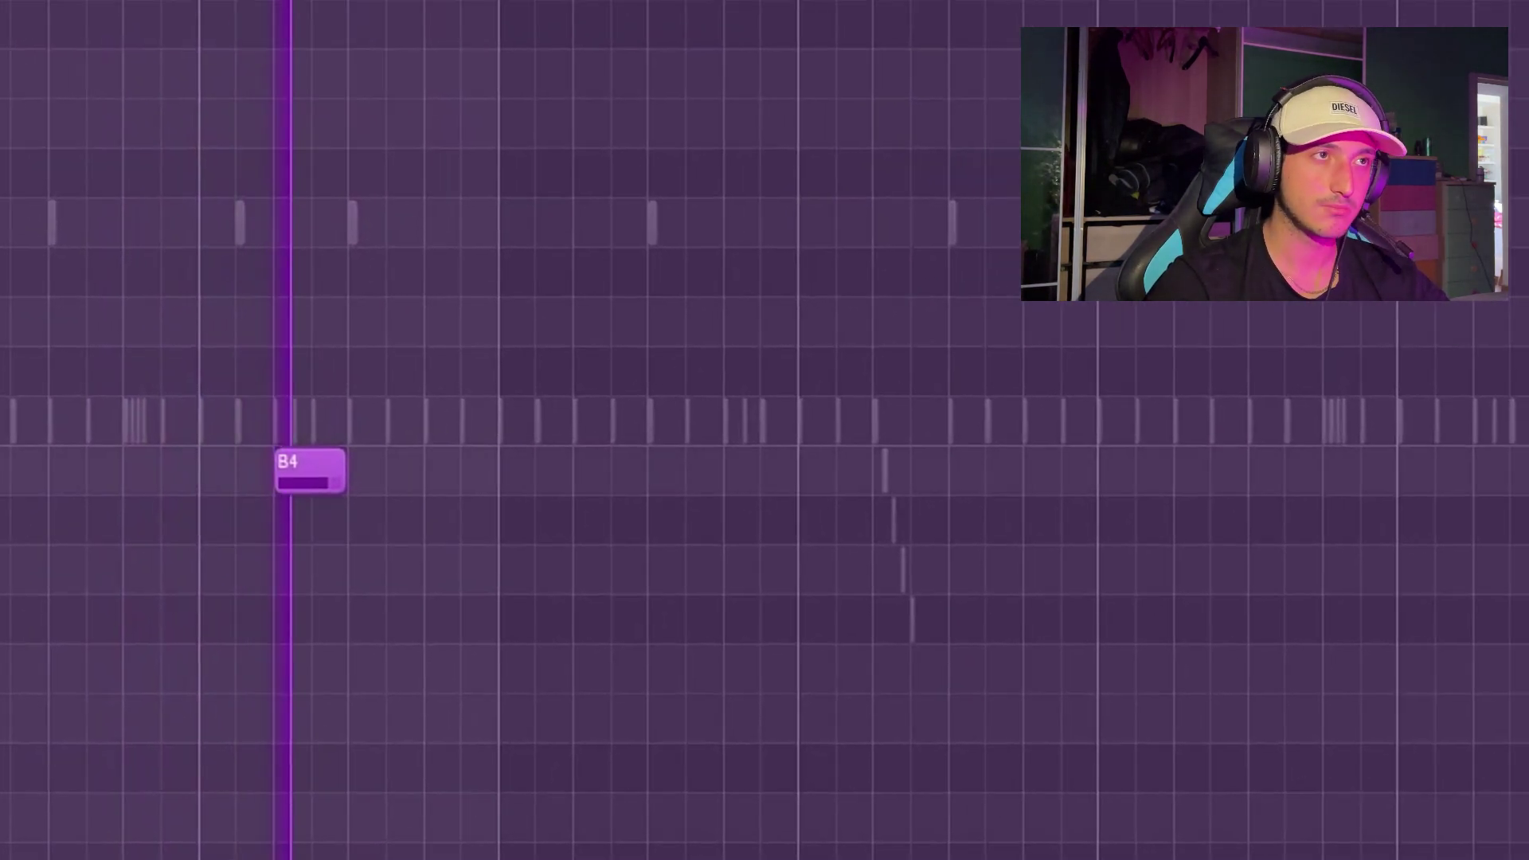
key(space)
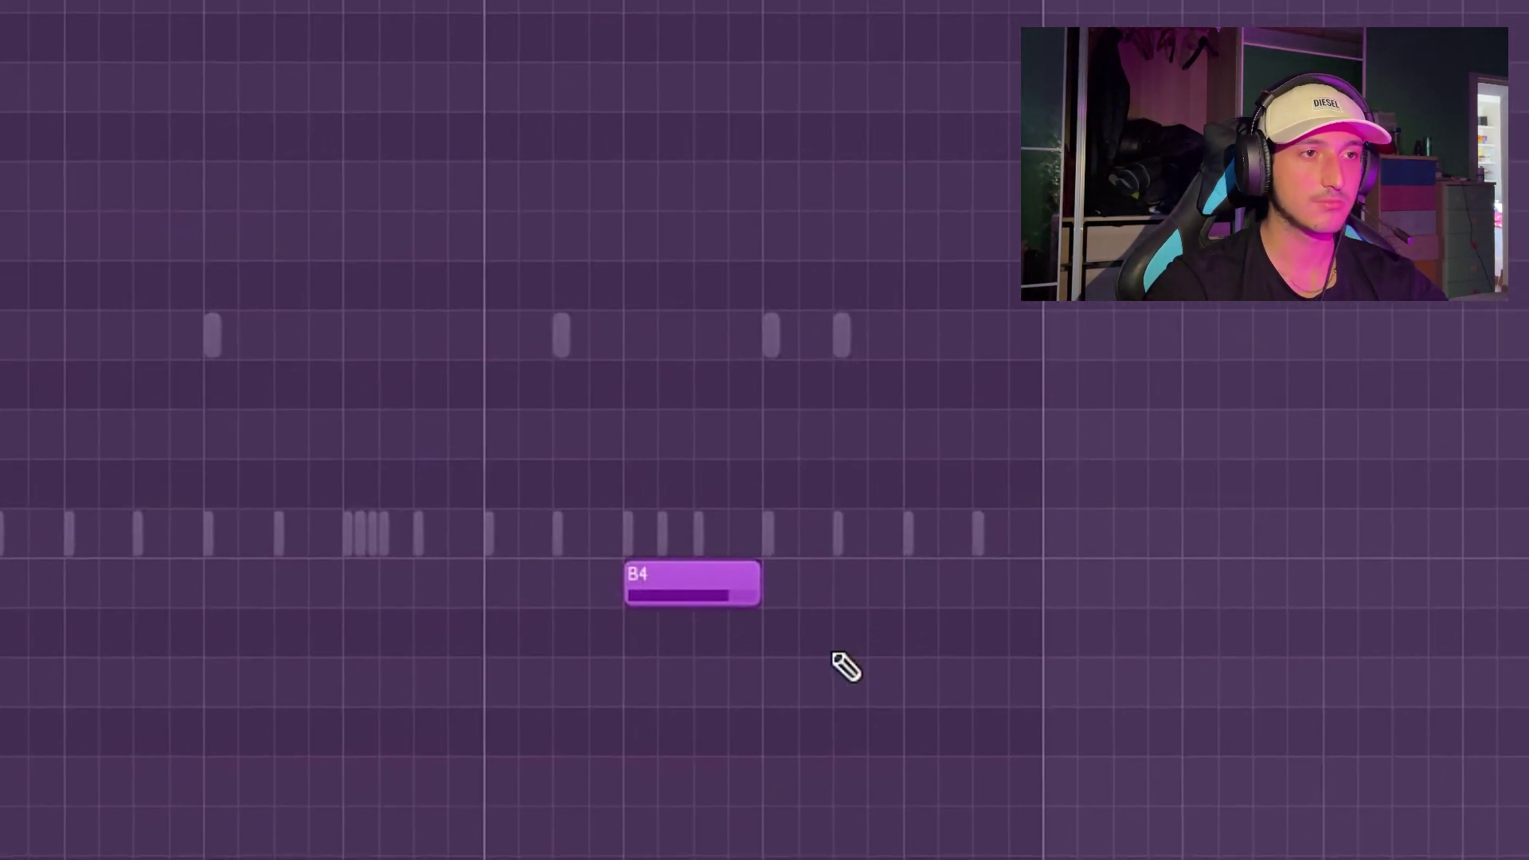
click(859, 597)
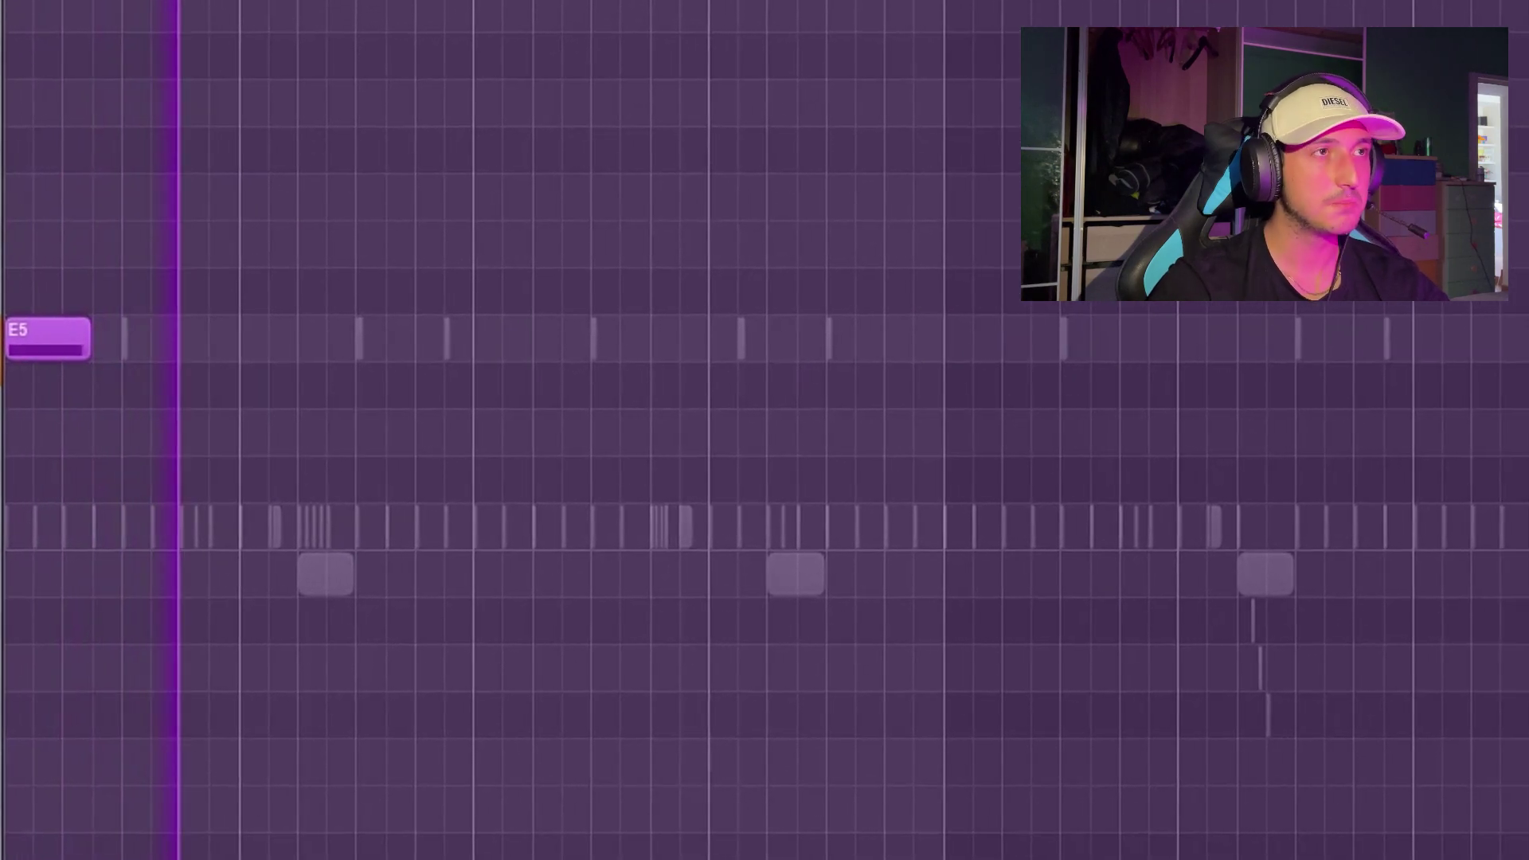
Place one E5 hit in the Tubular 1 pattern, lined up with the existing hat notes.
click(711, 342)
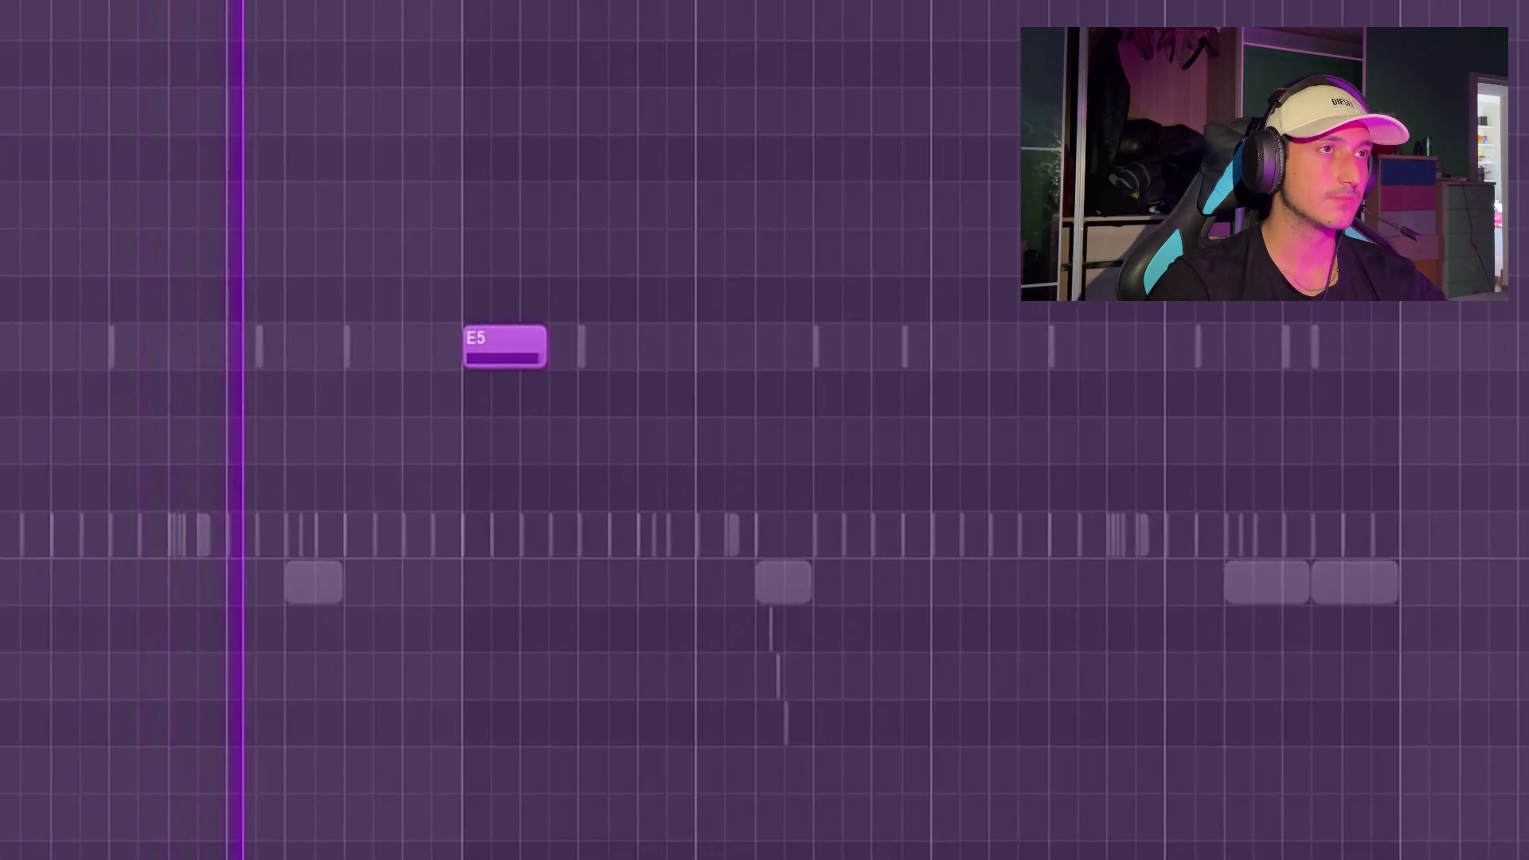
Switch the FX insert's Fruity Delay 2 feedback to P.PONG and adjust its INPUT PAN knob.
key(F9)
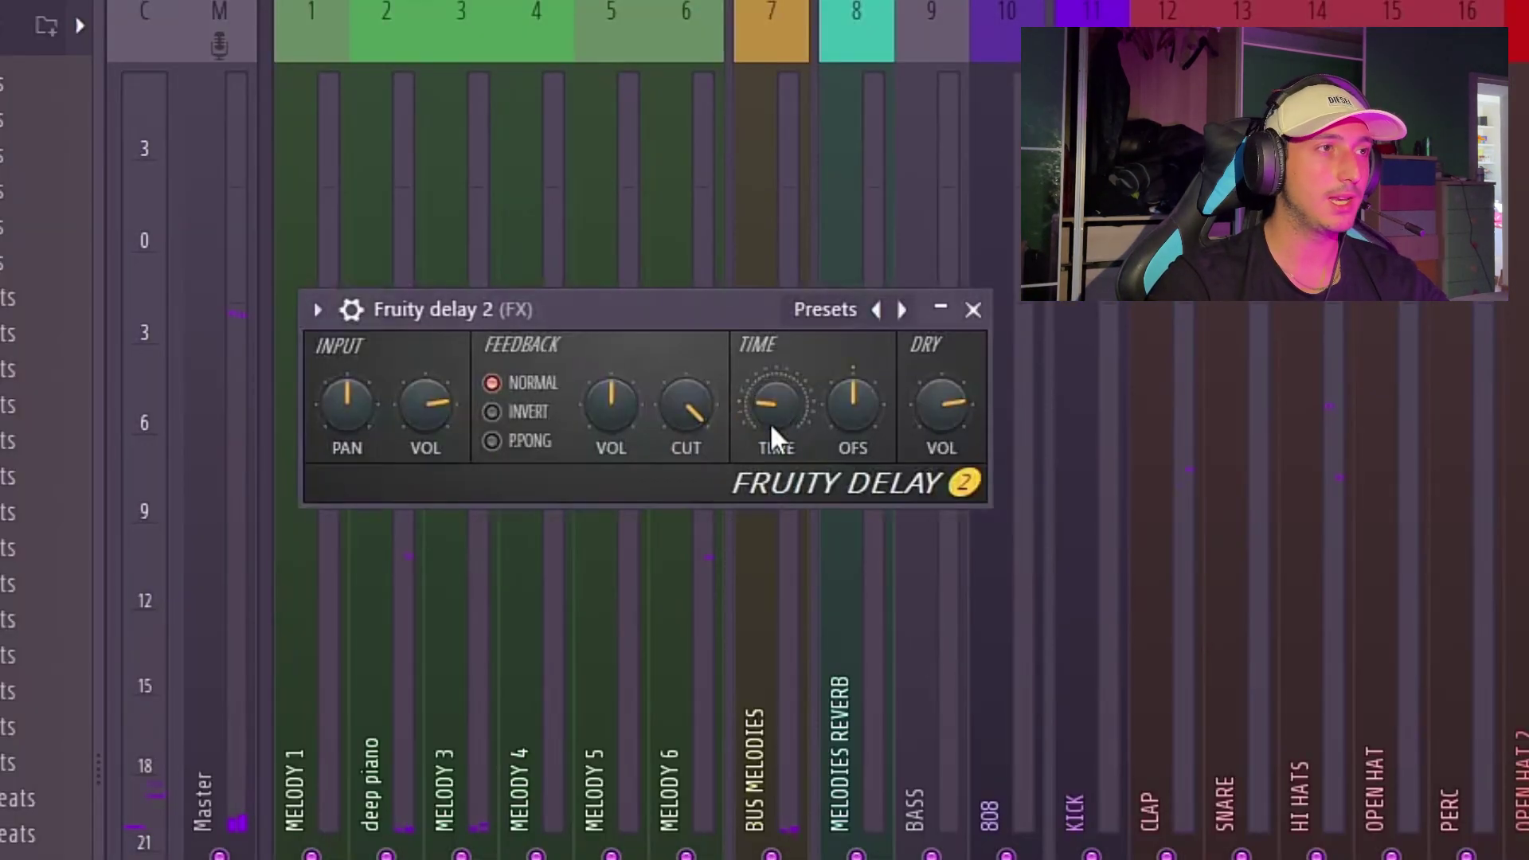
click(492, 440)
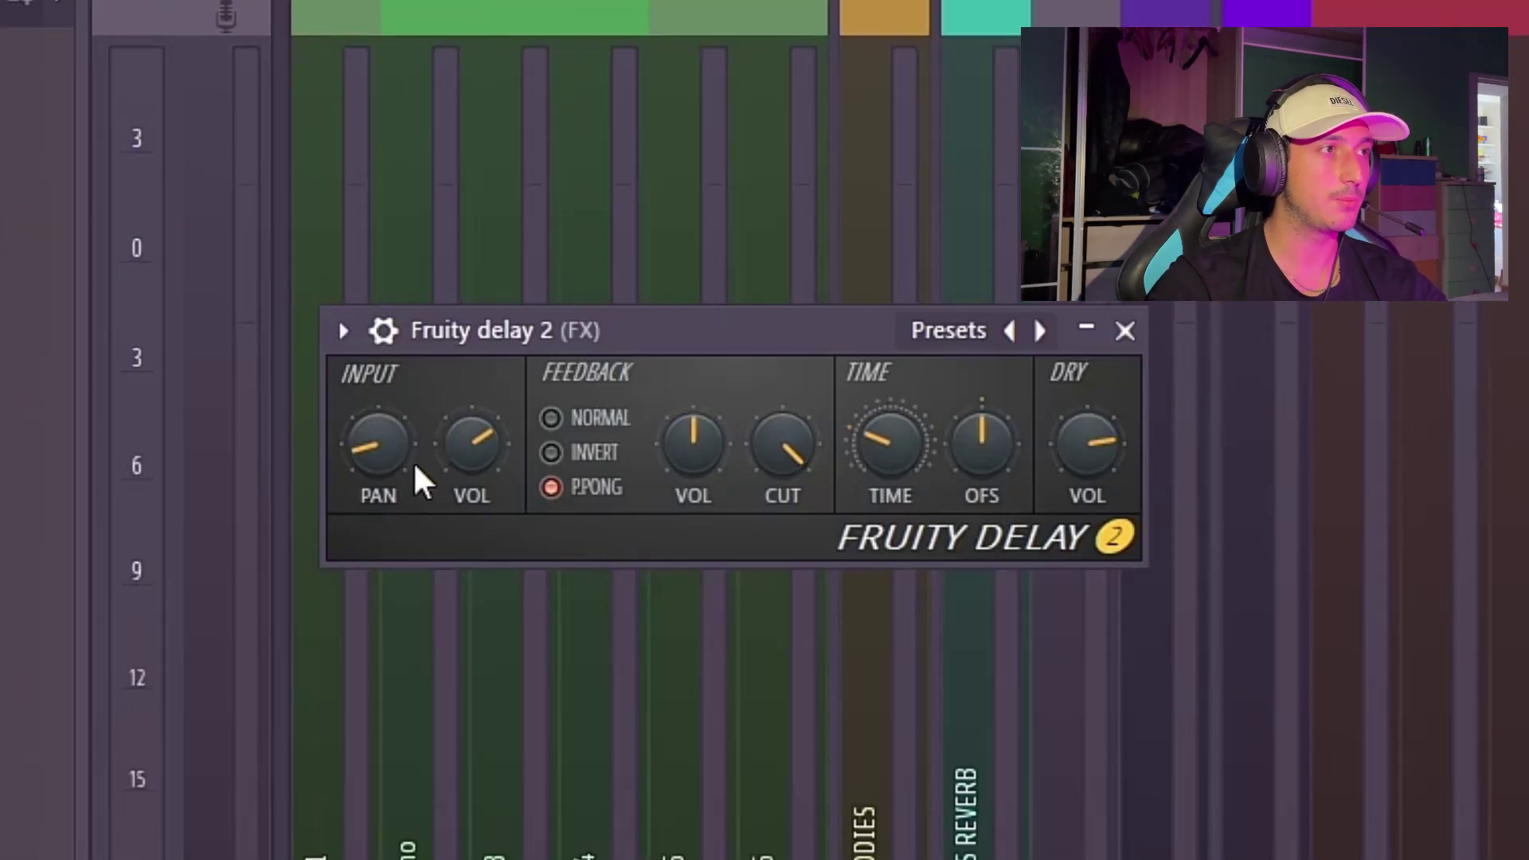
drag(378, 443, 379, 423)
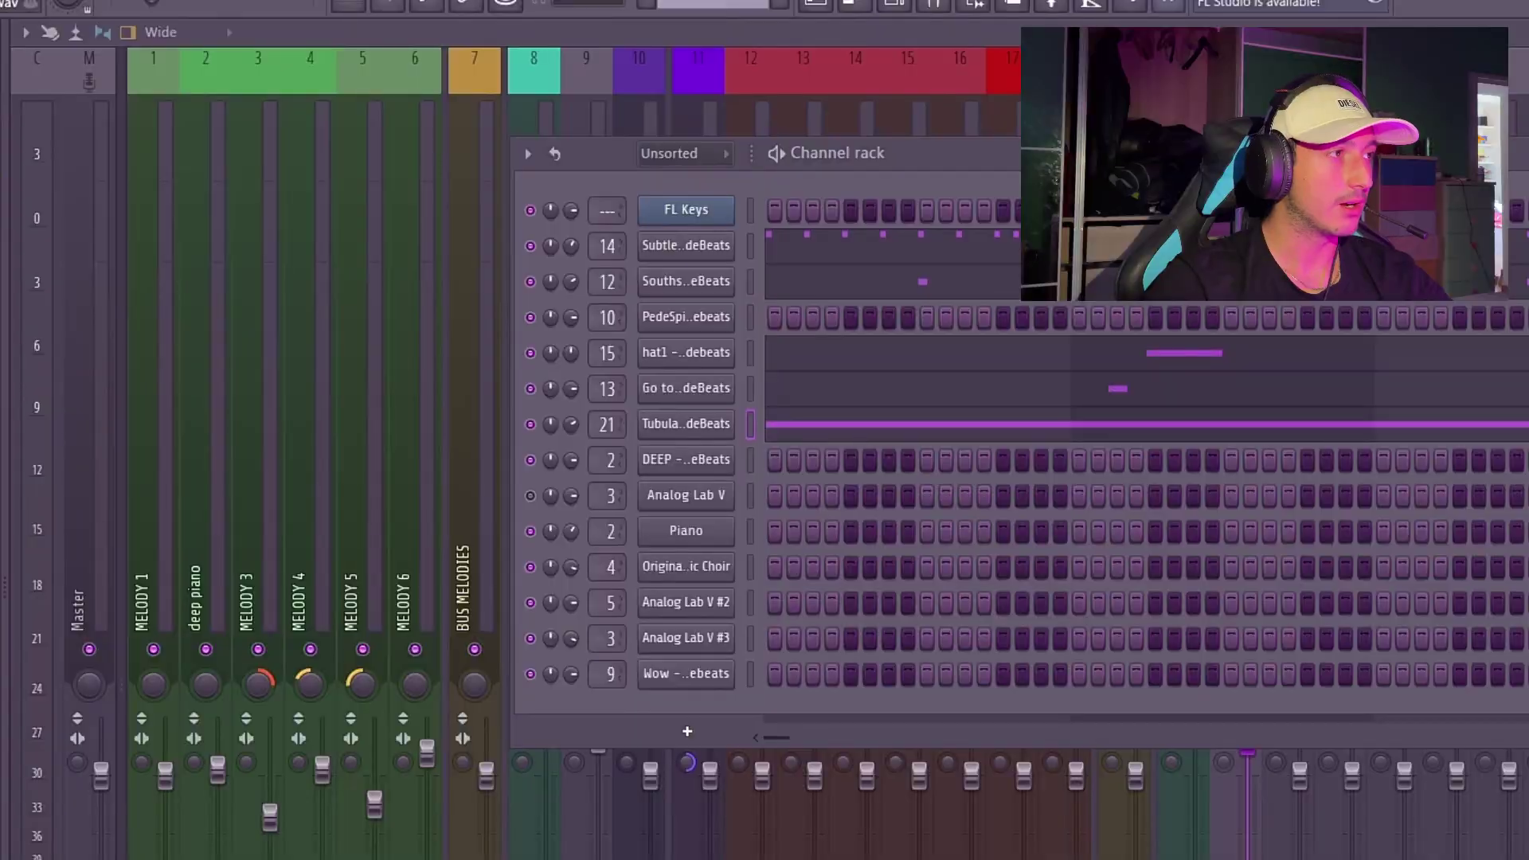
Replace the channel's sample with Future from the Browser and bring up its piano roll.
scroll(135, 566, down, 6)
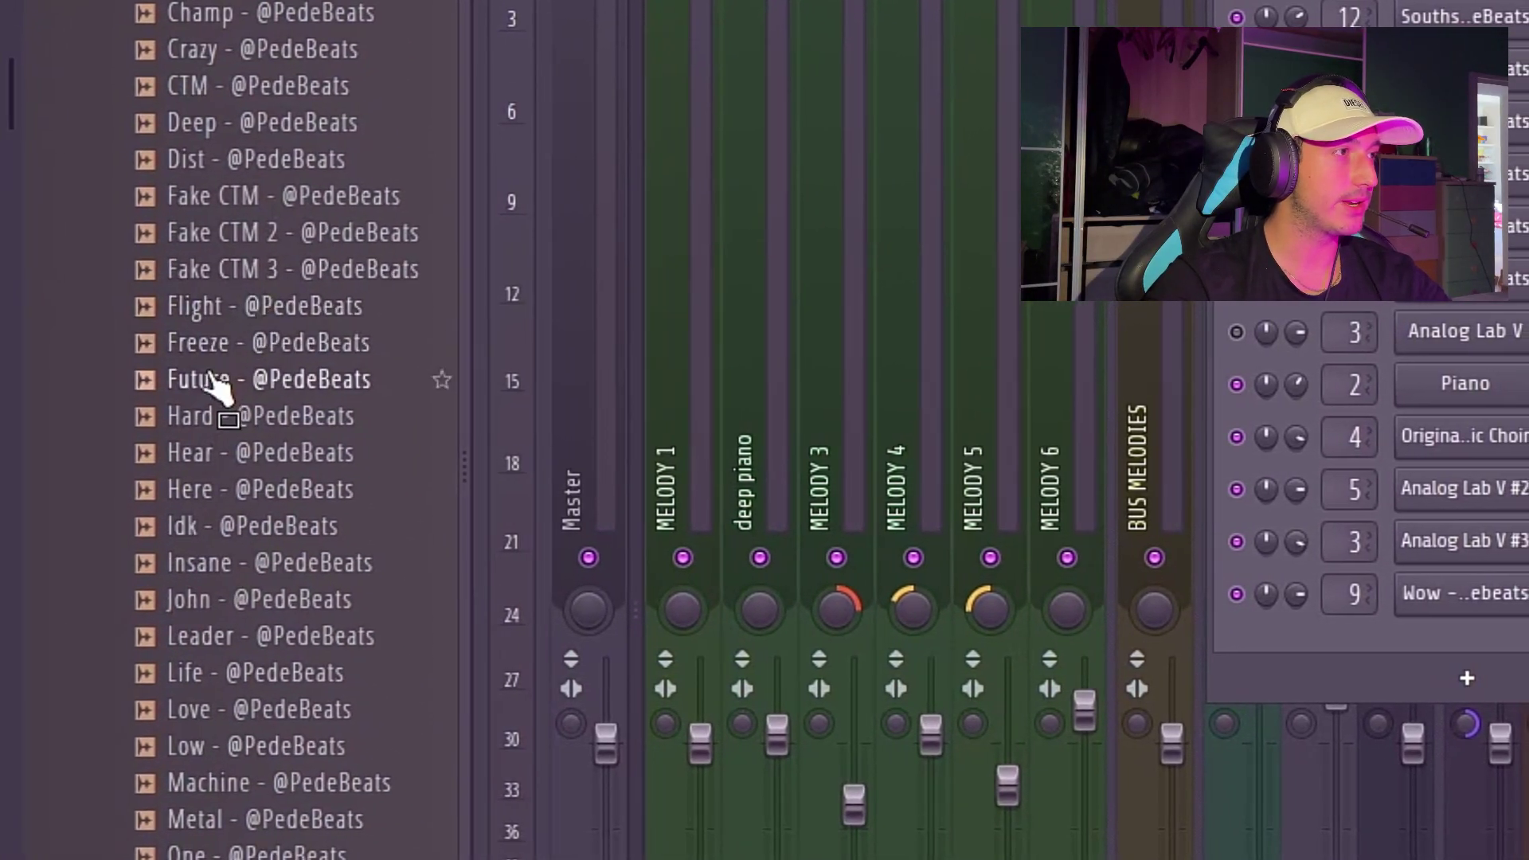
drag(215, 390, 506, 279)
right_click(879, 290)
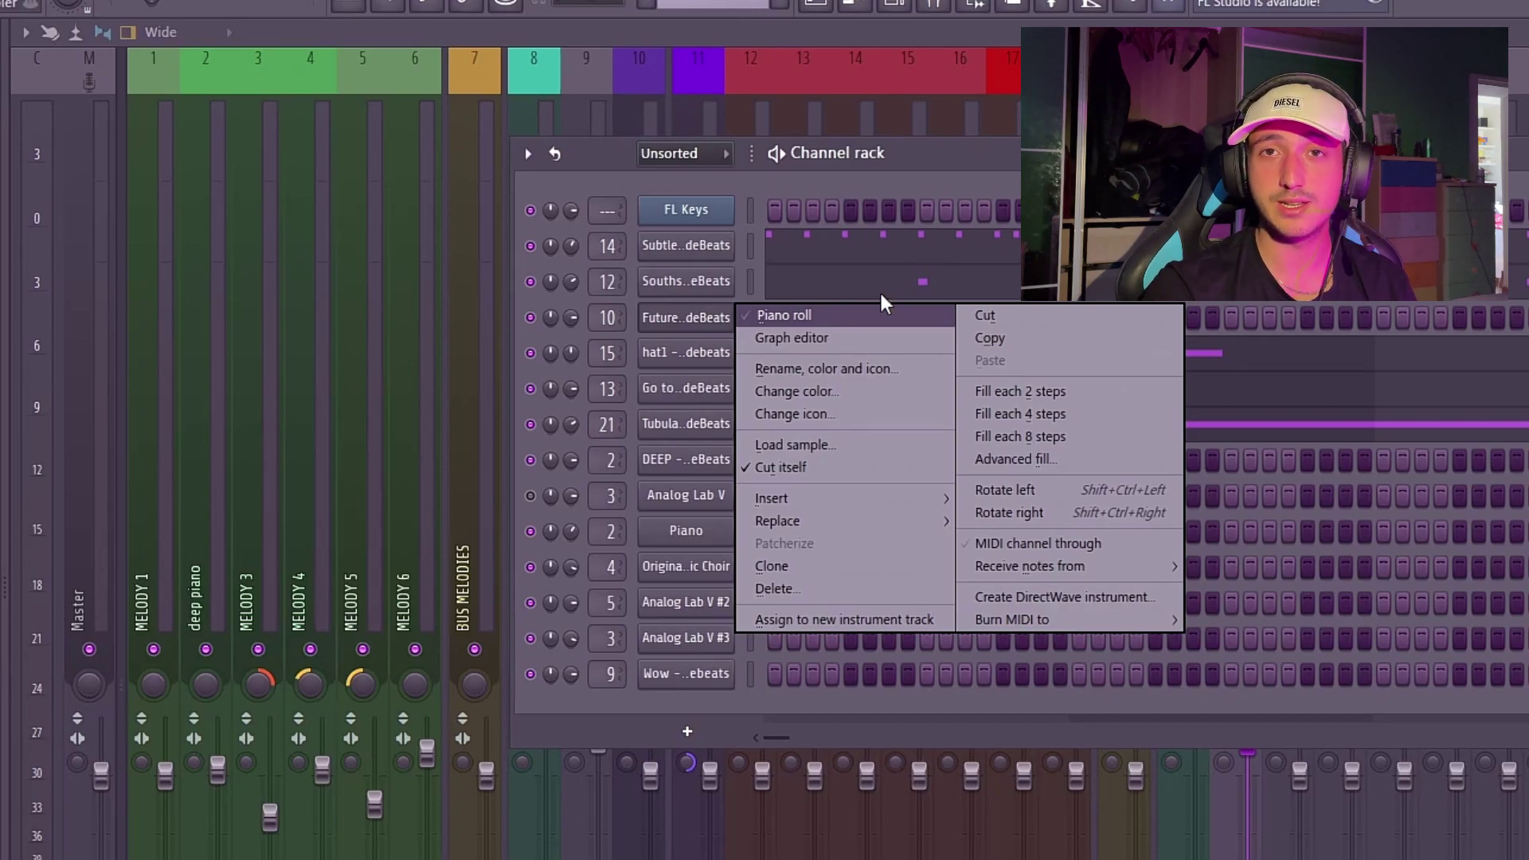
click(876, 315)
Shorten the first E5 note, move the second later, and raise the D5 note to a longer E5.
drag(362, 536, 263, 541)
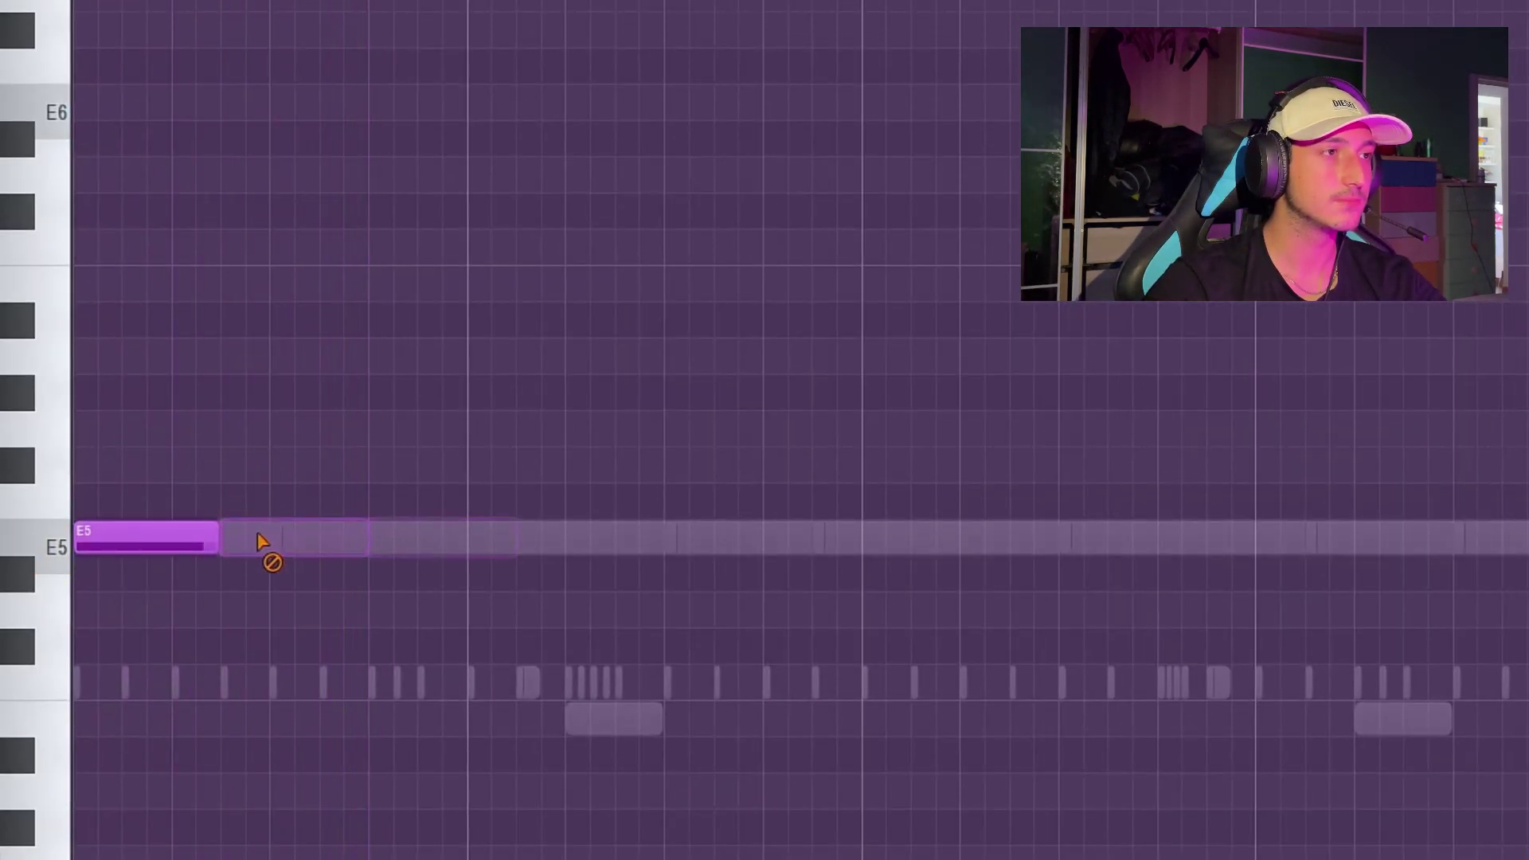
drag(416, 544, 501, 556)
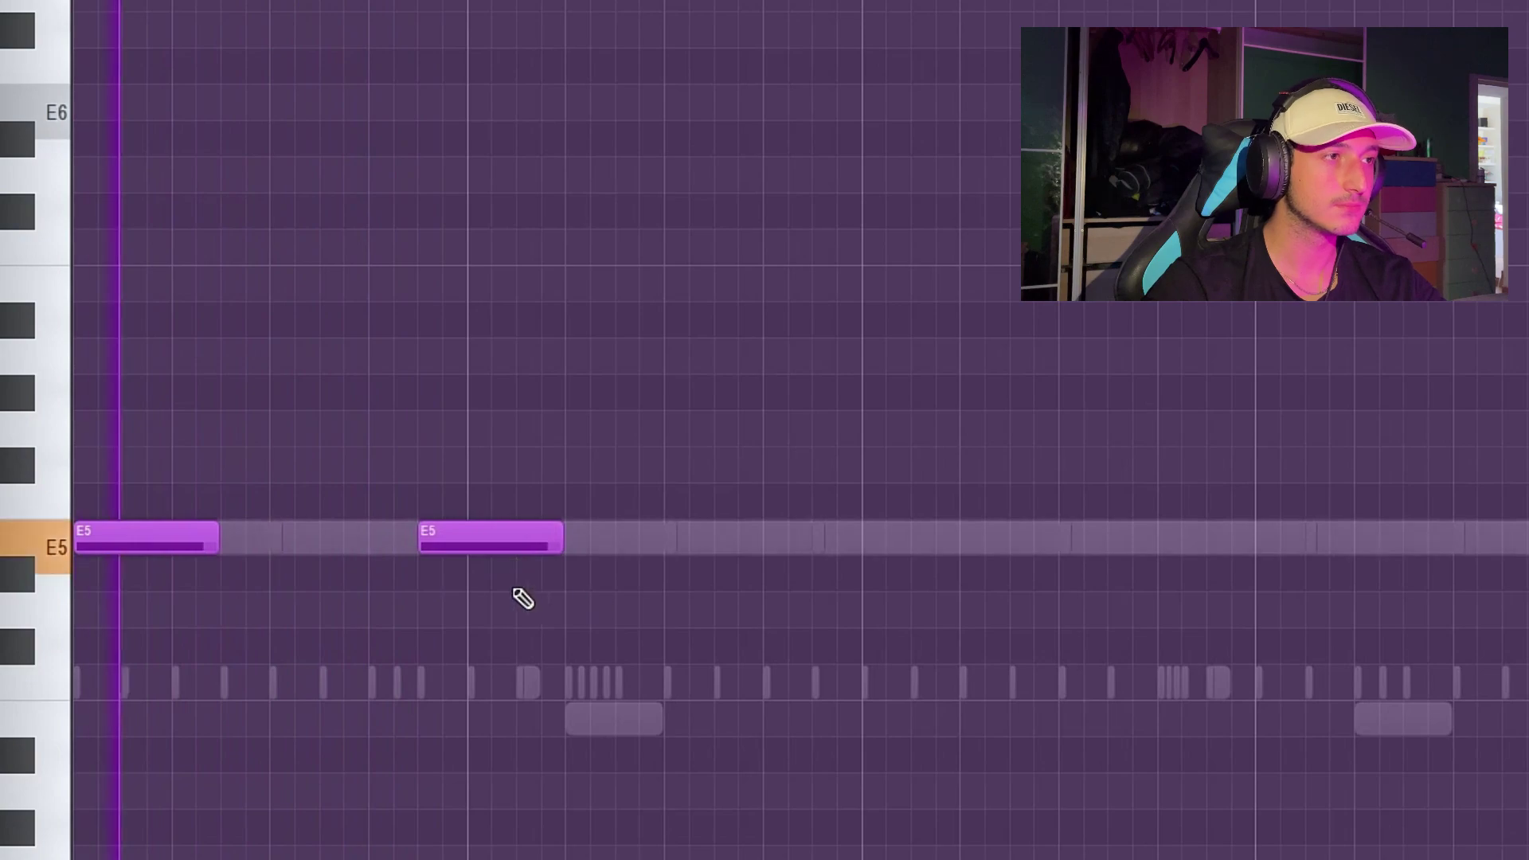
drag(594, 555, 565, 509)
drag(709, 538, 860, 549)
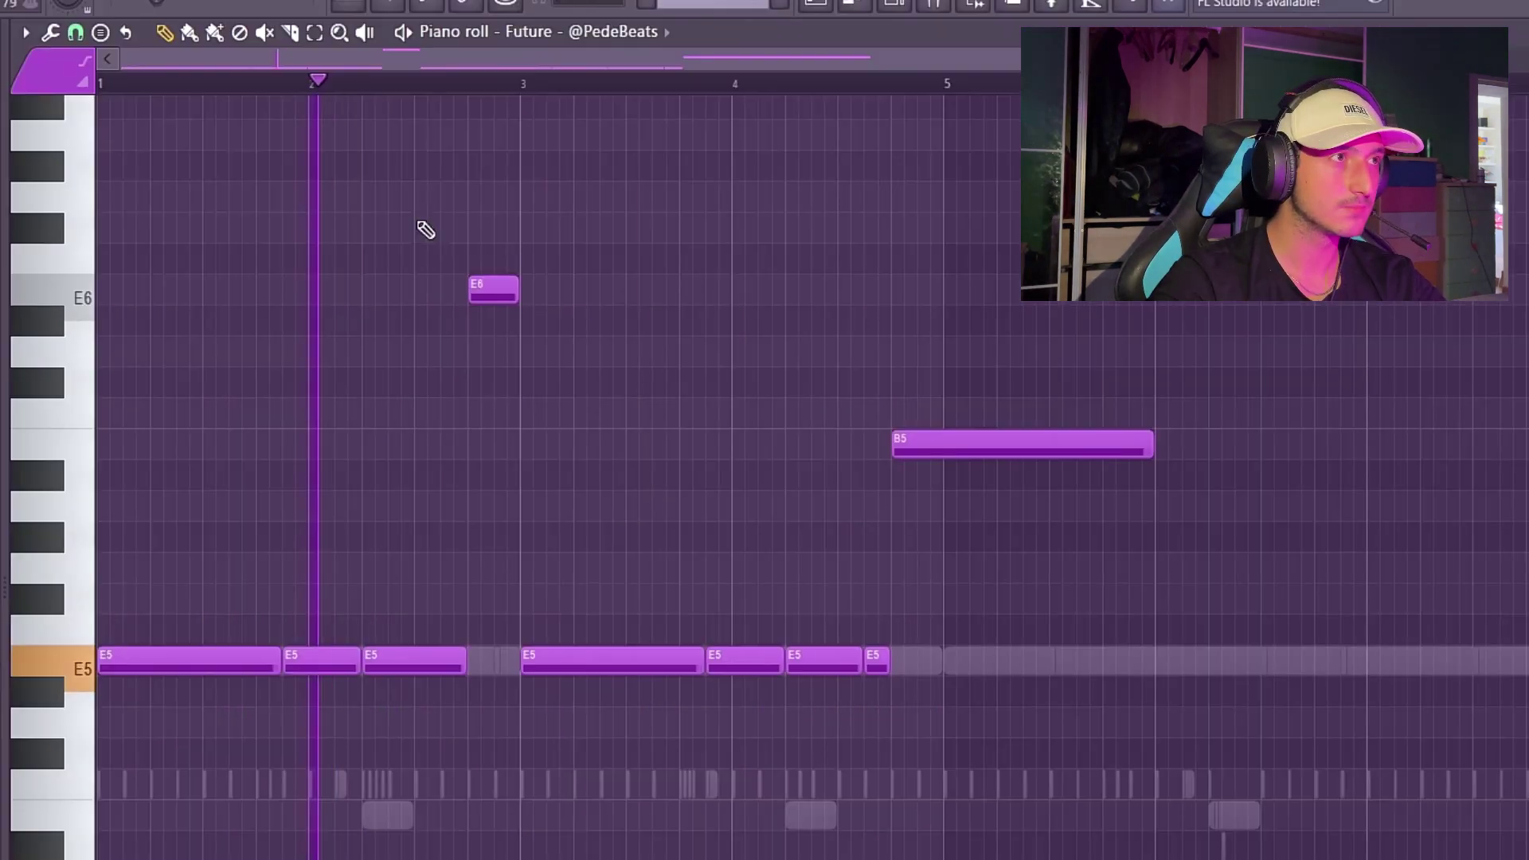
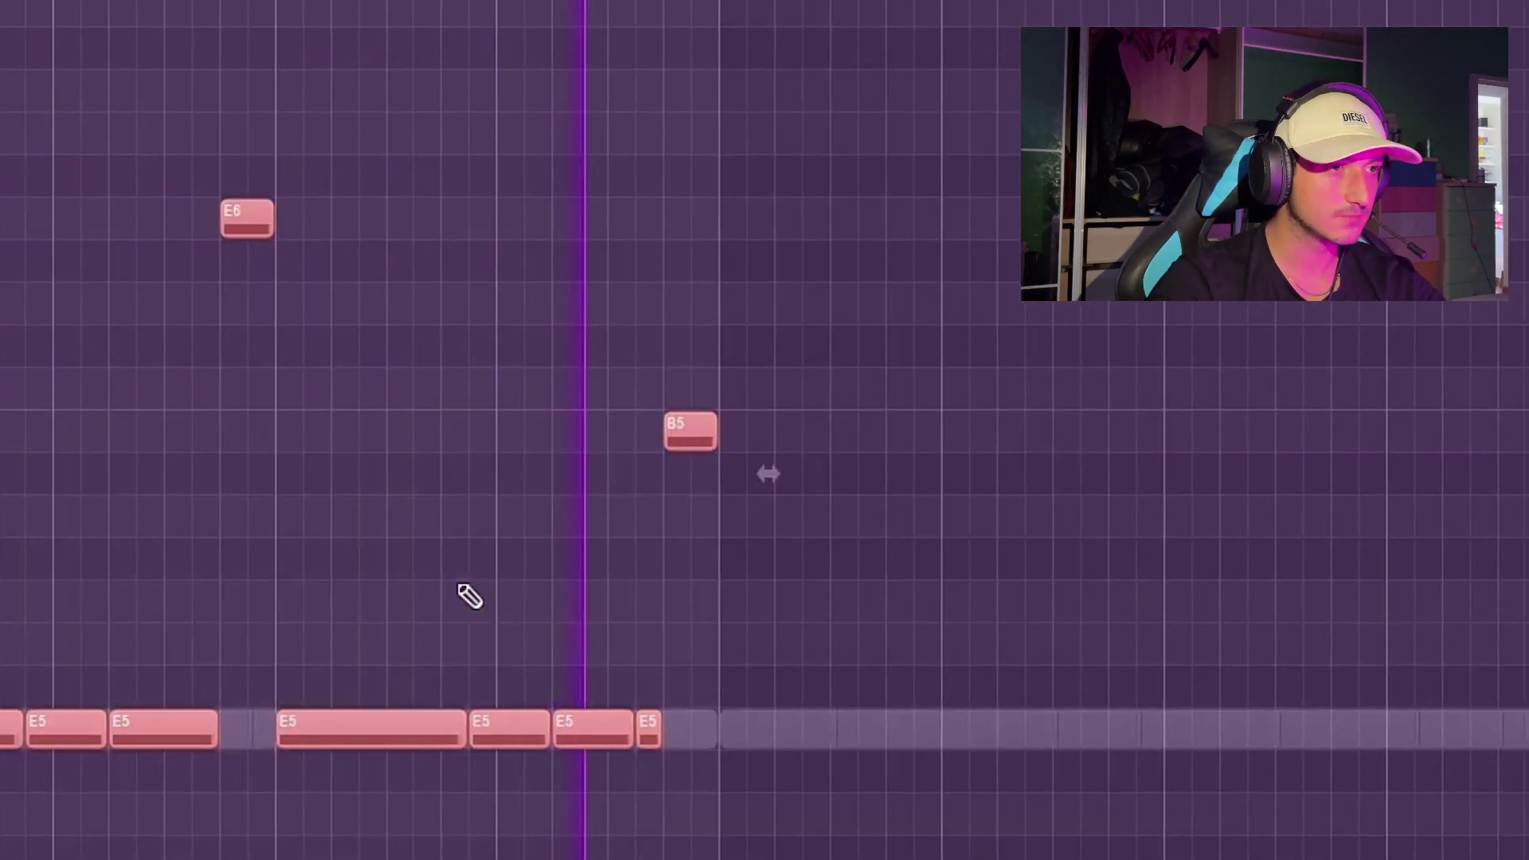
Zoom into the piano roll and delete one high E6 accent note from the E5 melody.
scroll(1131, 734, up, 3)
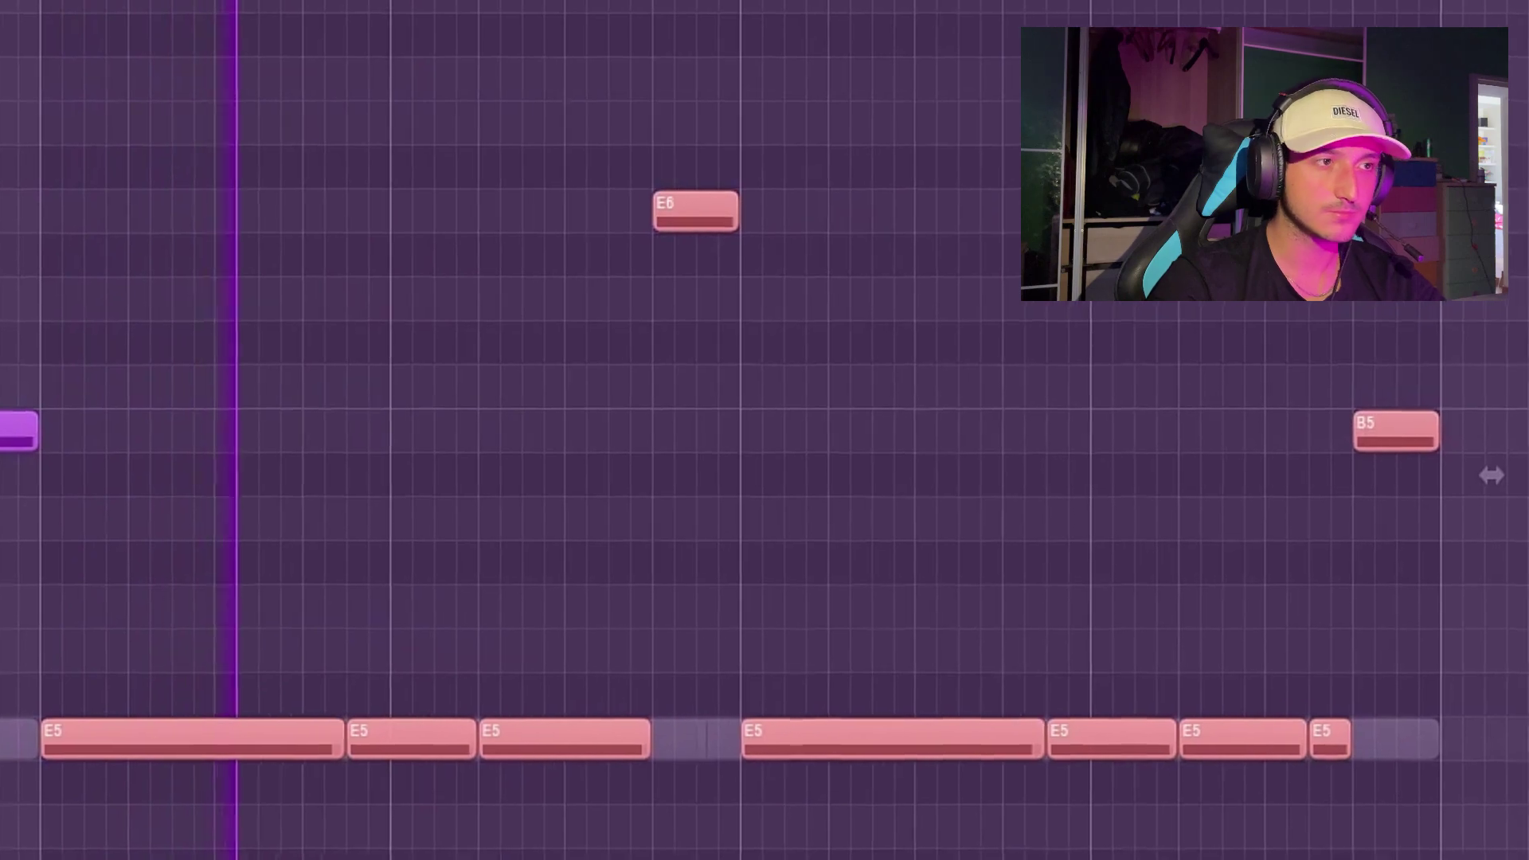
scroll(709, 840, up, 1)
right_click(557, 219)
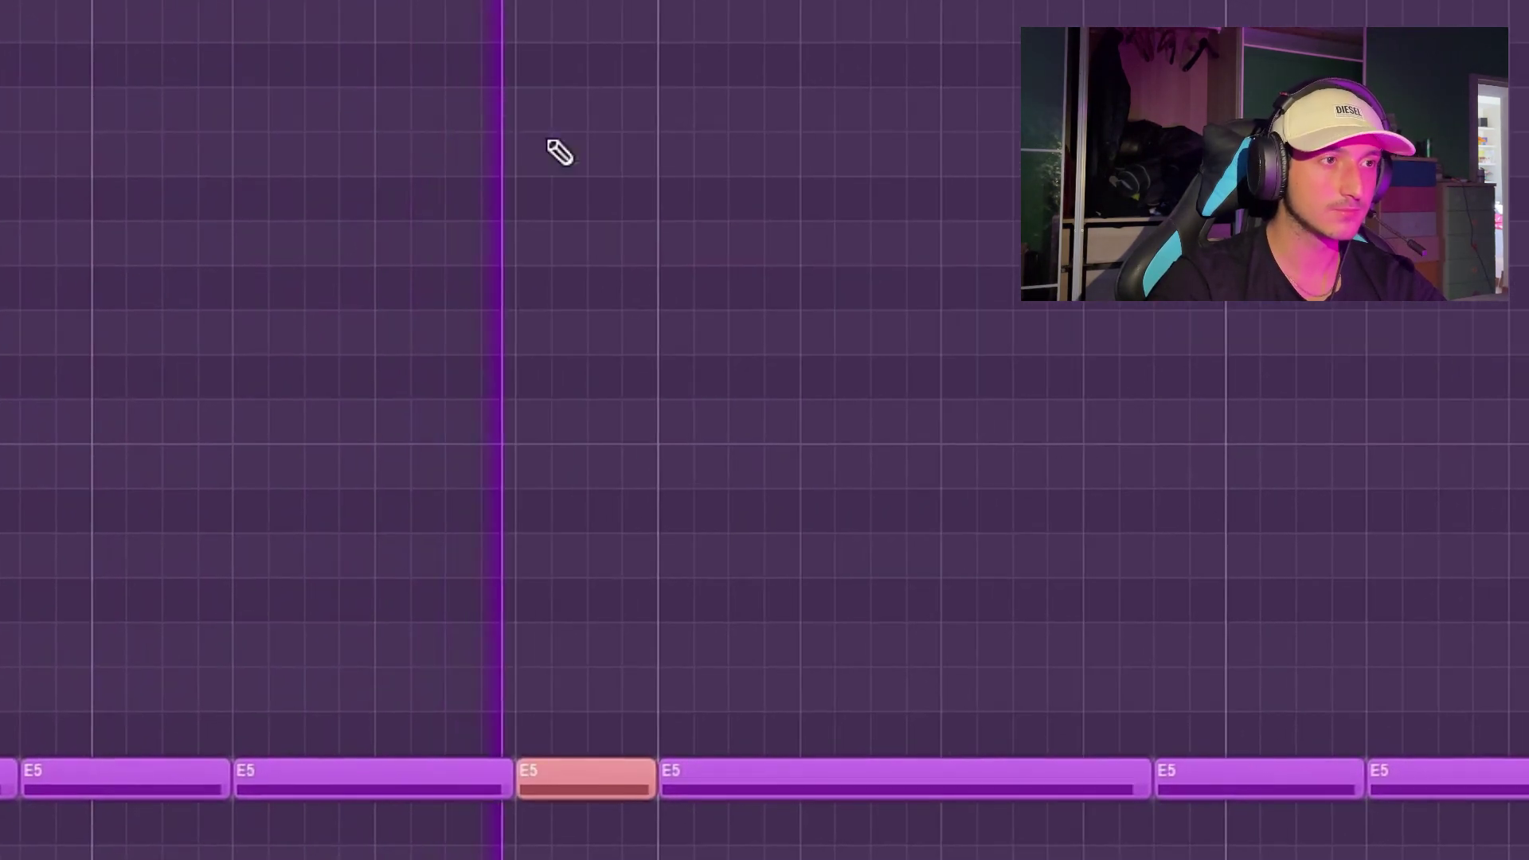